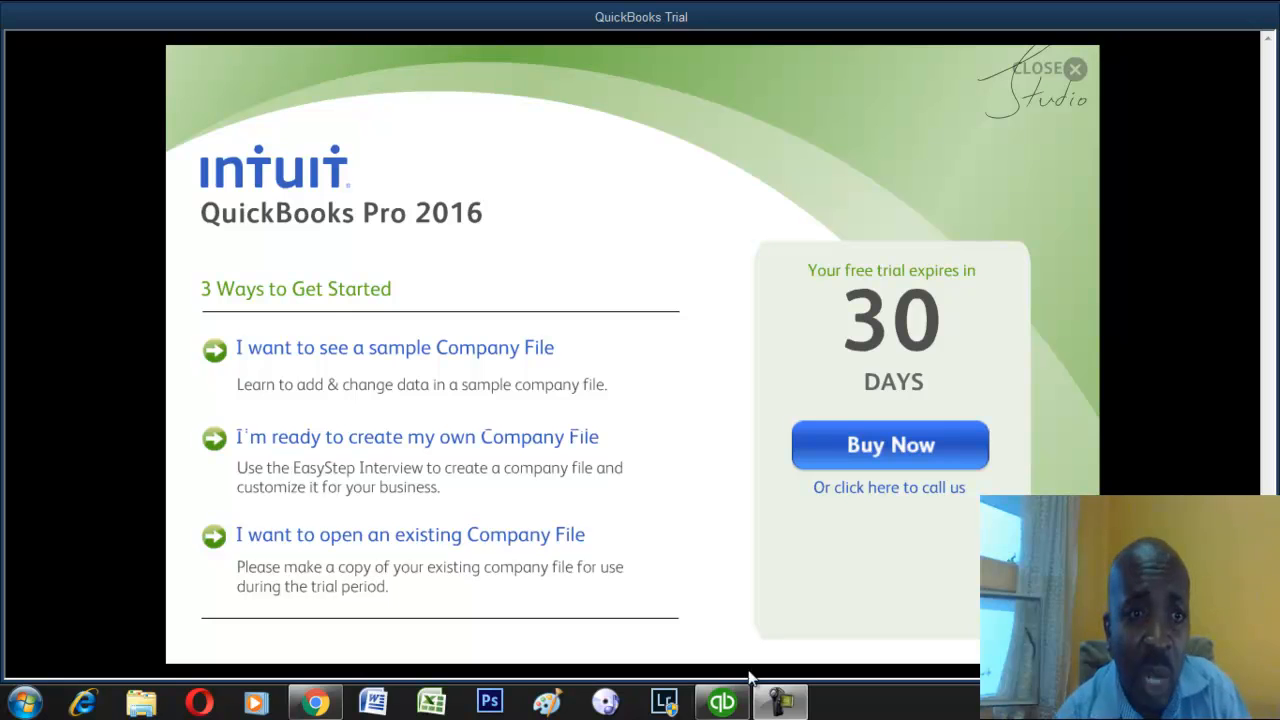
Open the sample company file and dismiss its sample-file notice, reminders and welcome overlay.
{"action": "left_click", "coordinate": [424, 350]}
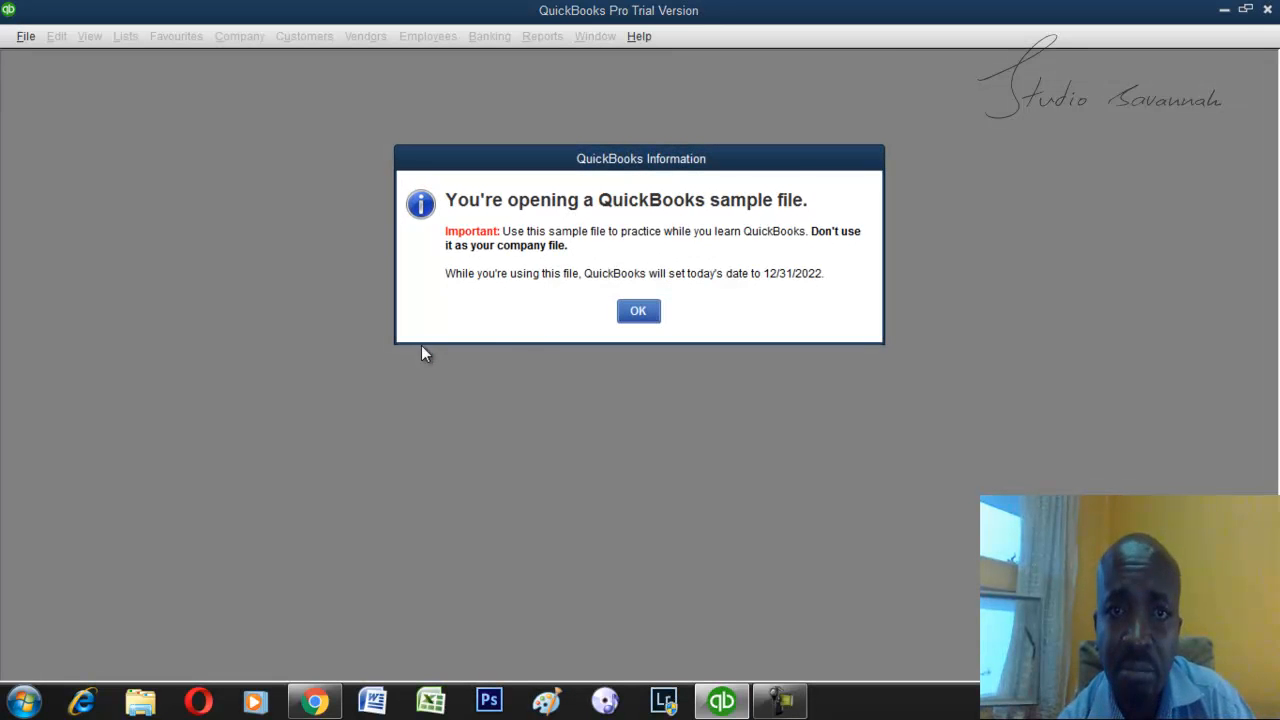
{"action": "left_click", "coordinate": [636, 308]}
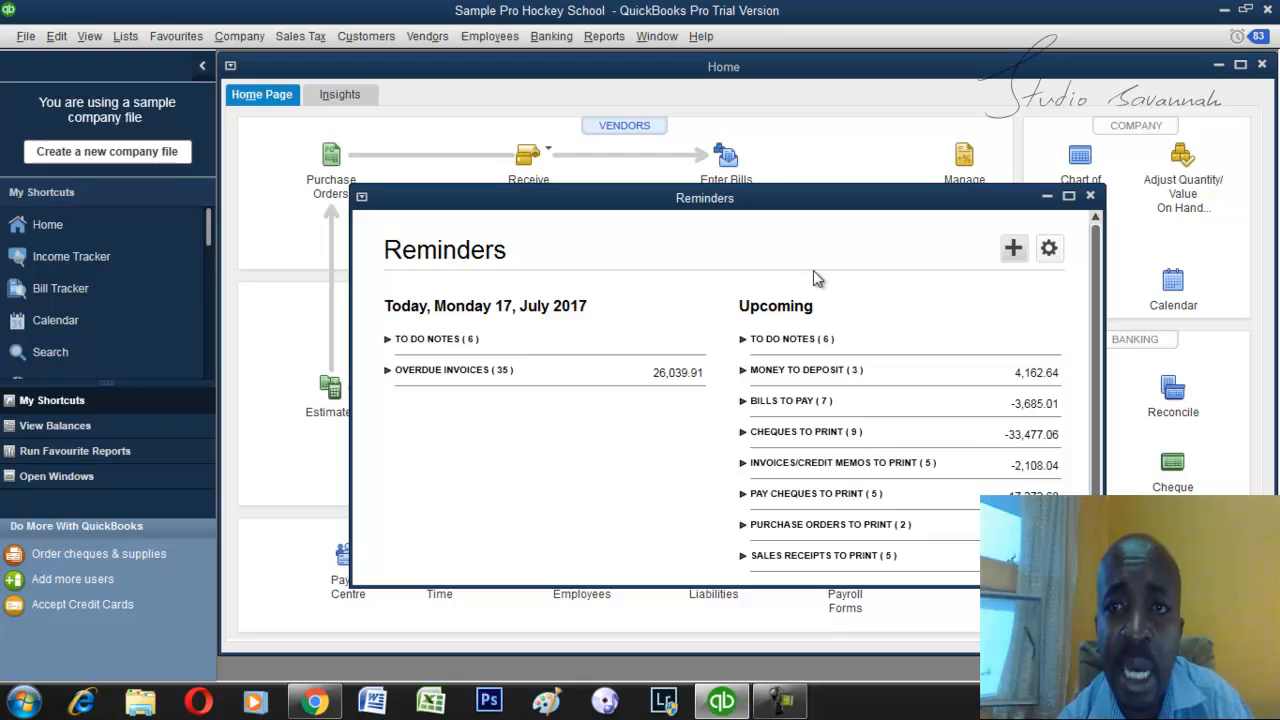
{"action": "left_click", "coordinate": [1090, 195]}
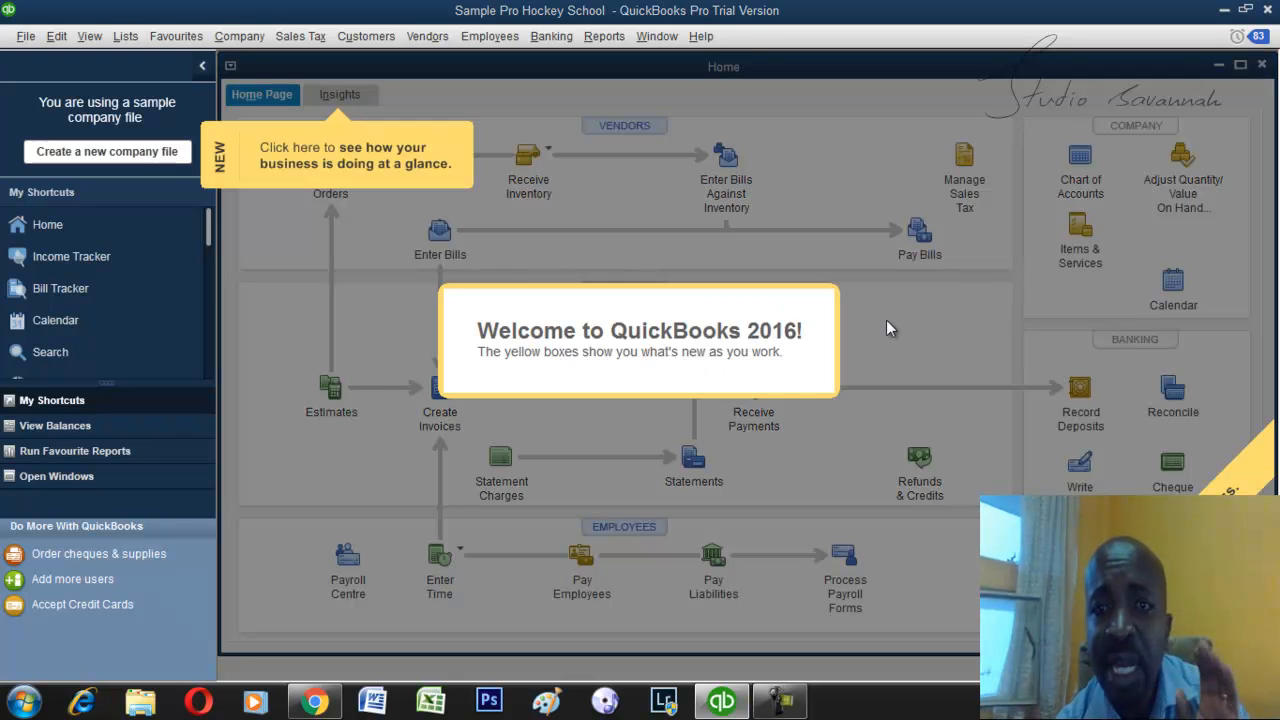
{"action": "left_click", "coordinate": [798, 132]}
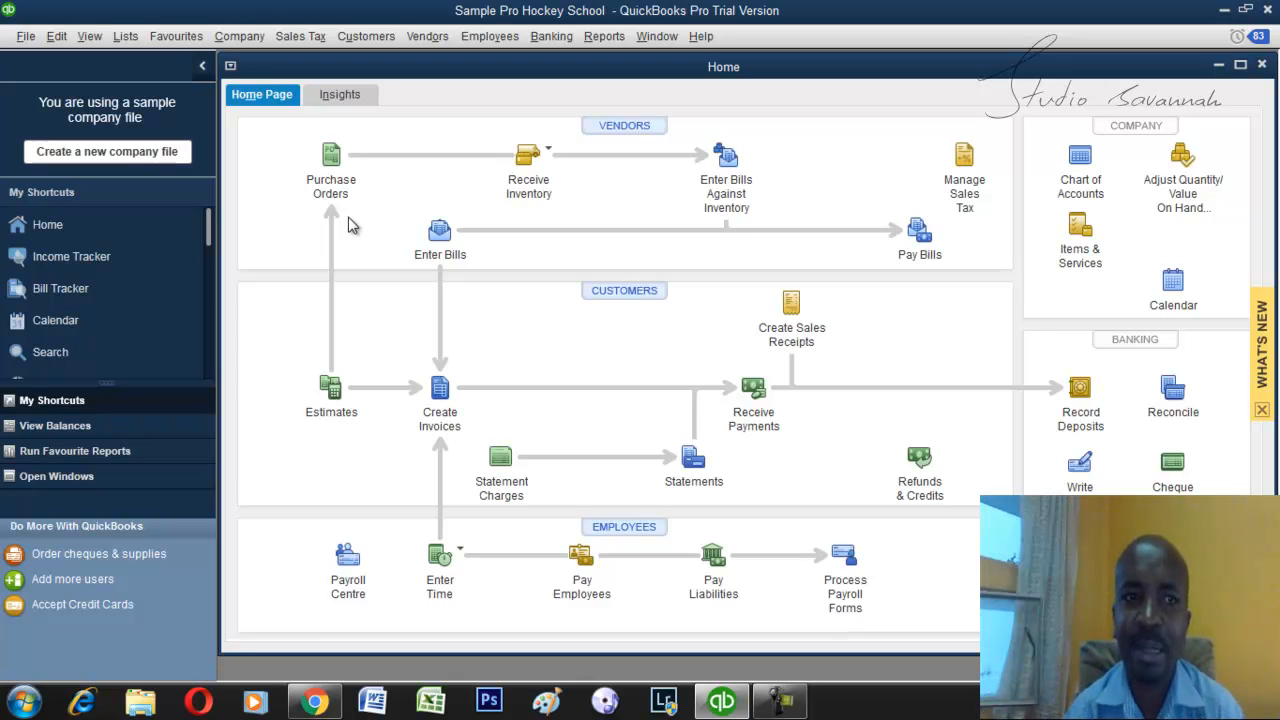
Start a new purchase order with Rick's Office Superstore as the vendor.
{"action": "left_click", "coordinate": [331, 155]}
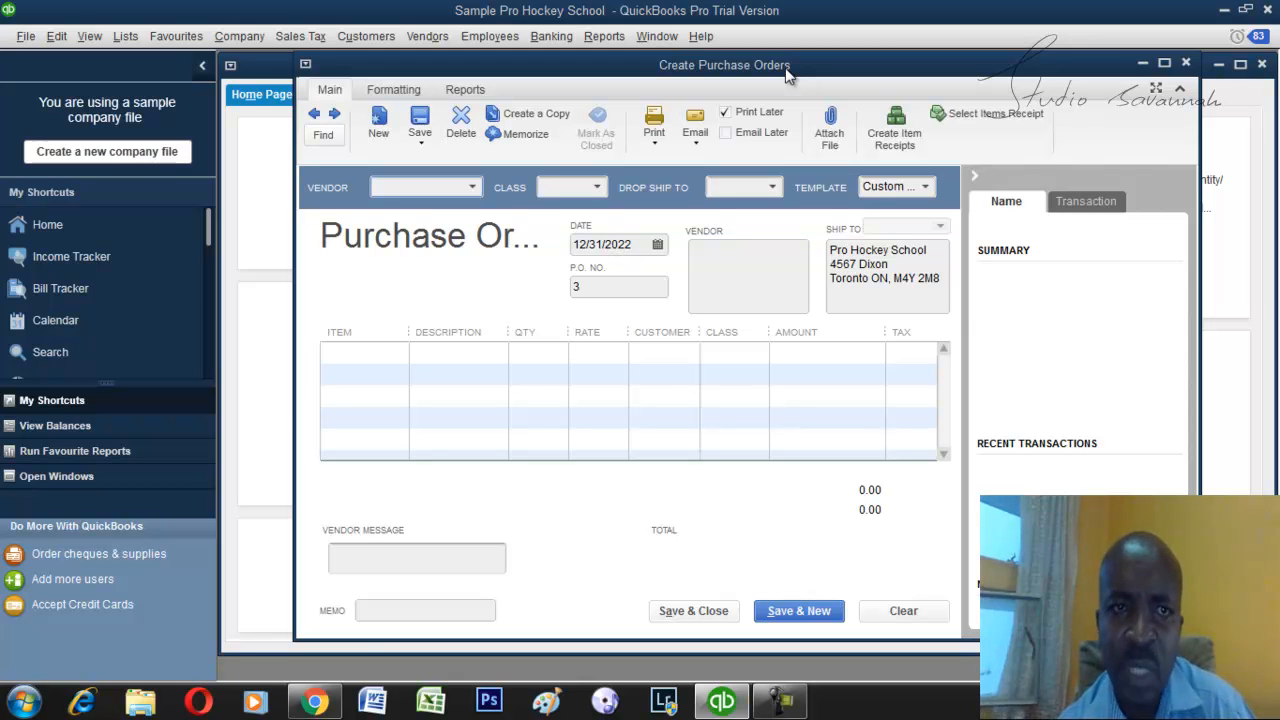
{"action": "left_click", "coordinate": [474, 189]}
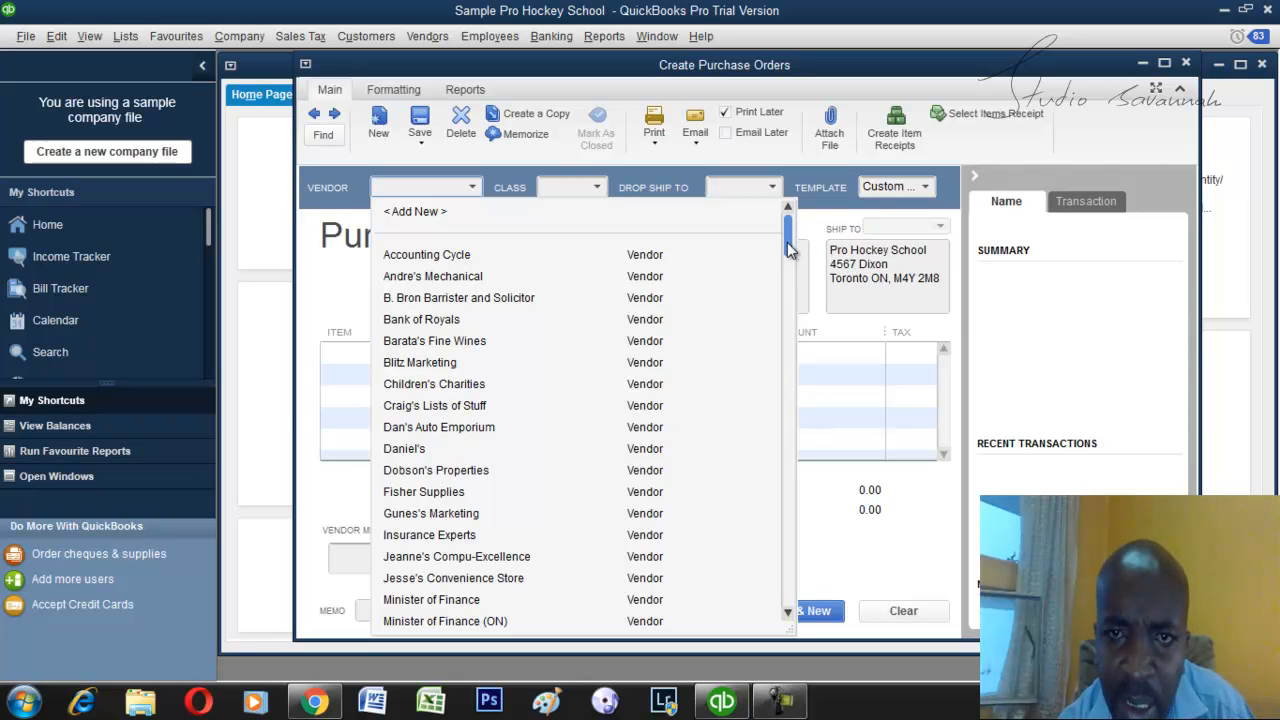
{"action": "left_click_drag", "start_coordinate": [787, 240], "coordinate": [790, 515]}
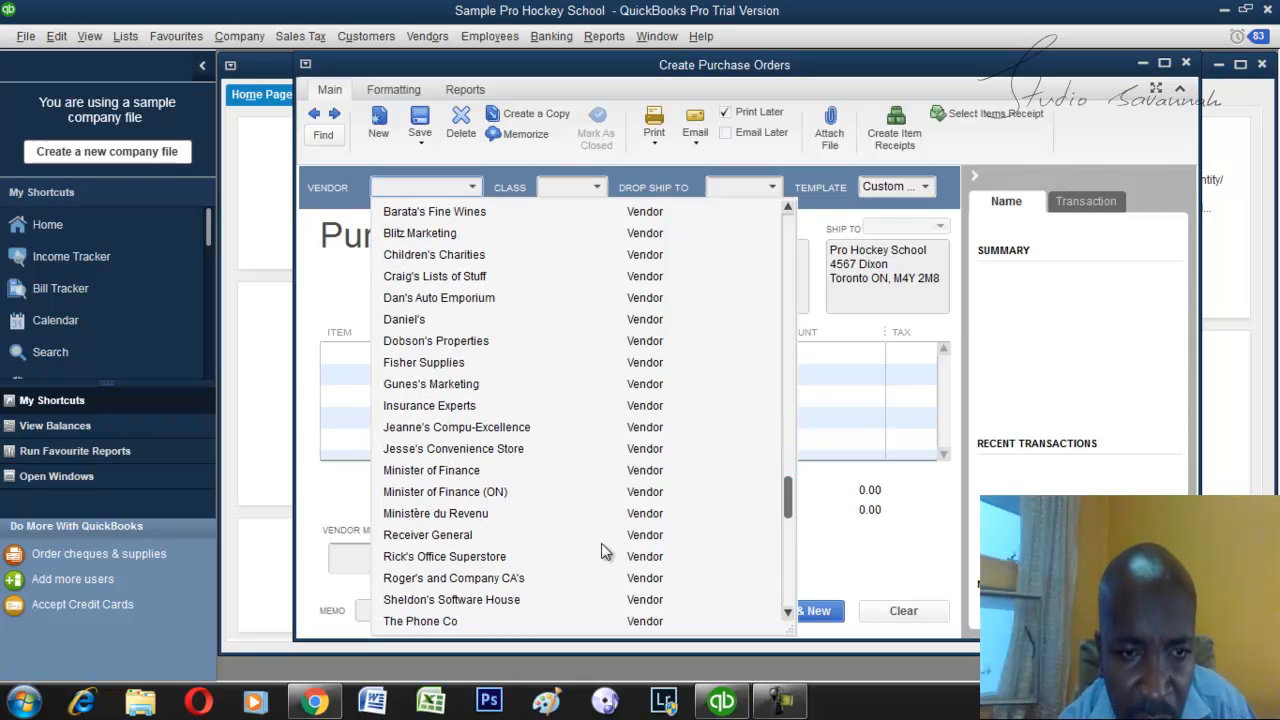
{"action": "left_click", "coordinate": [470, 559]}
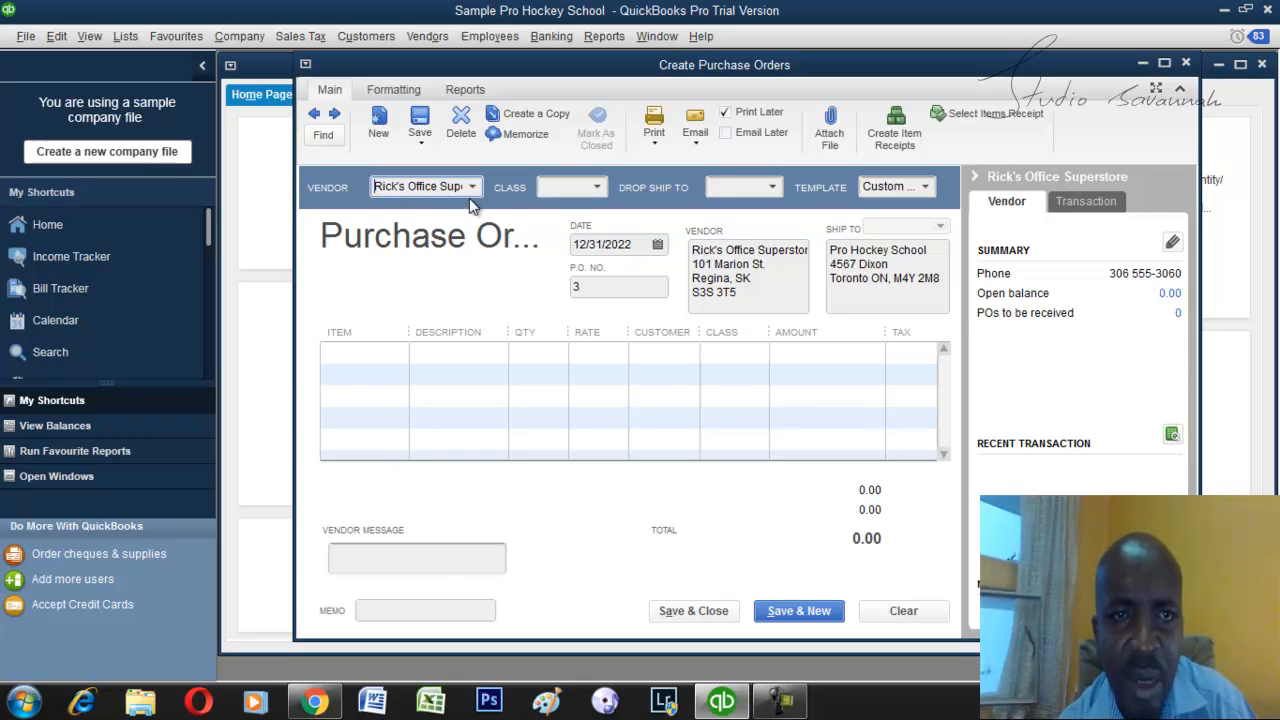
Review the class, drop-ship and template choices available for the purchase order.
{"action": "left_click", "coordinate": [598, 189]}
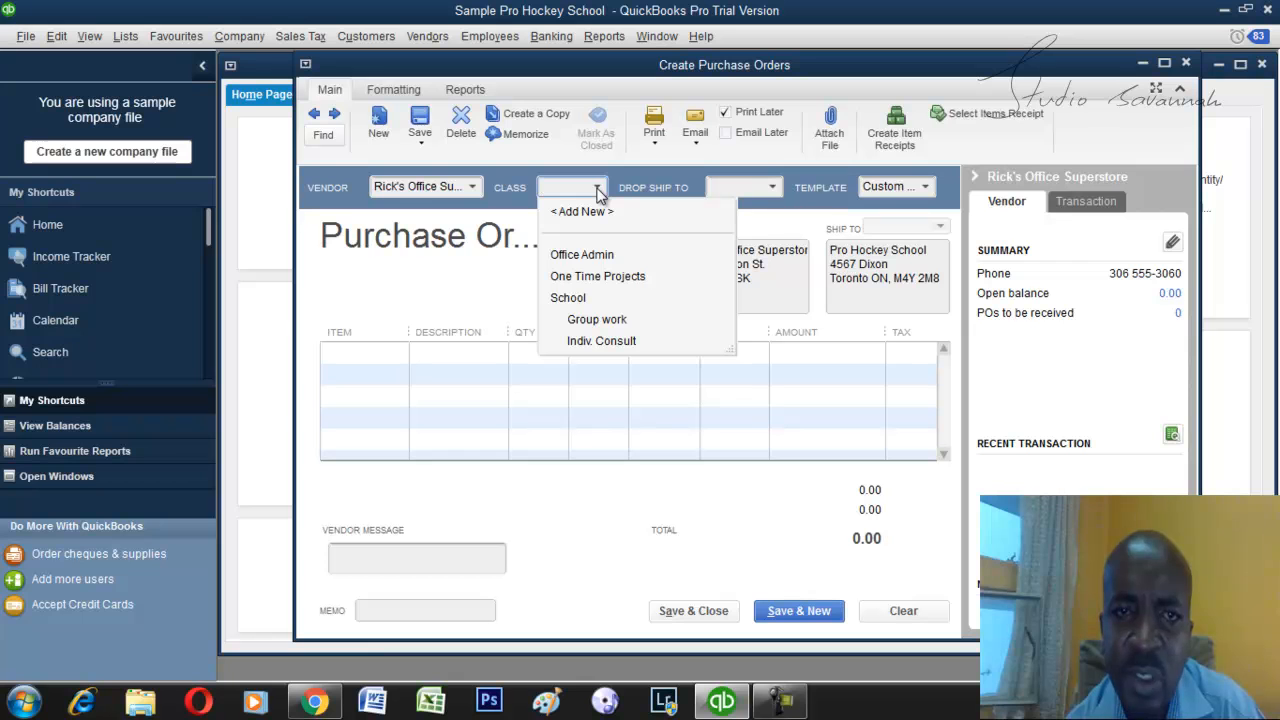
{"action": "left_click", "coordinate": [598, 193]}
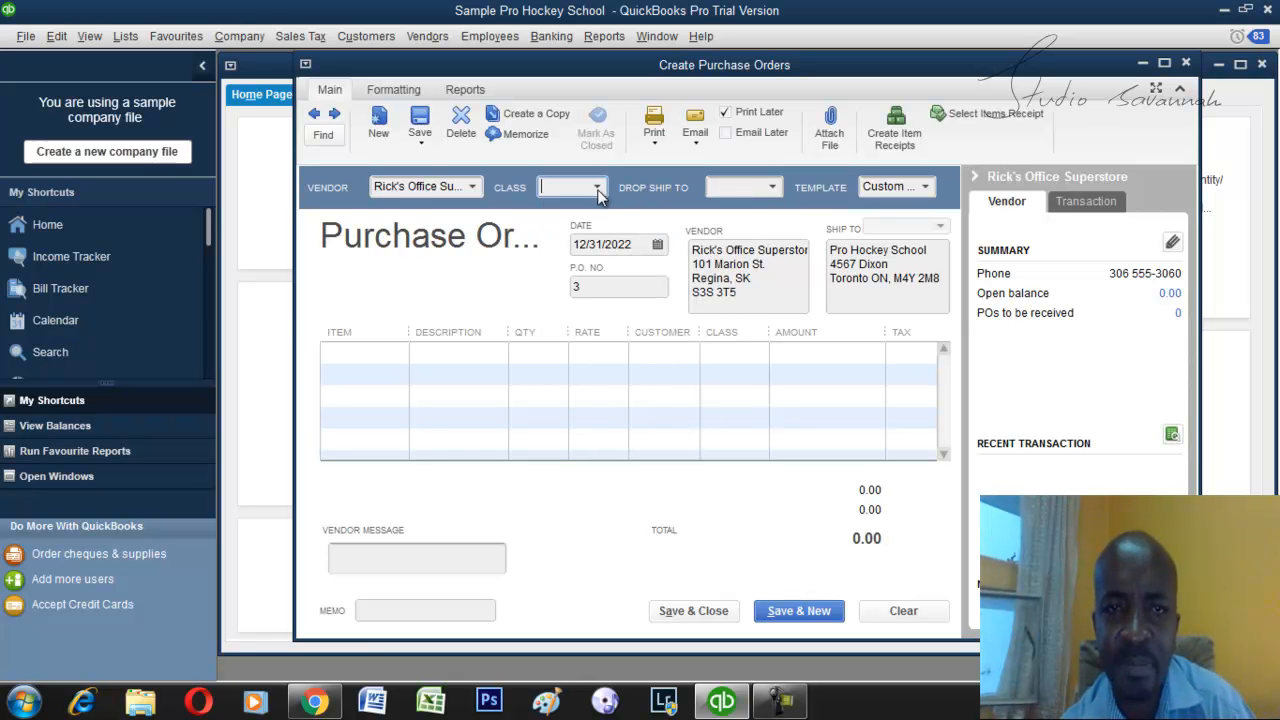
{"action": "left_click", "coordinate": [774, 192]}
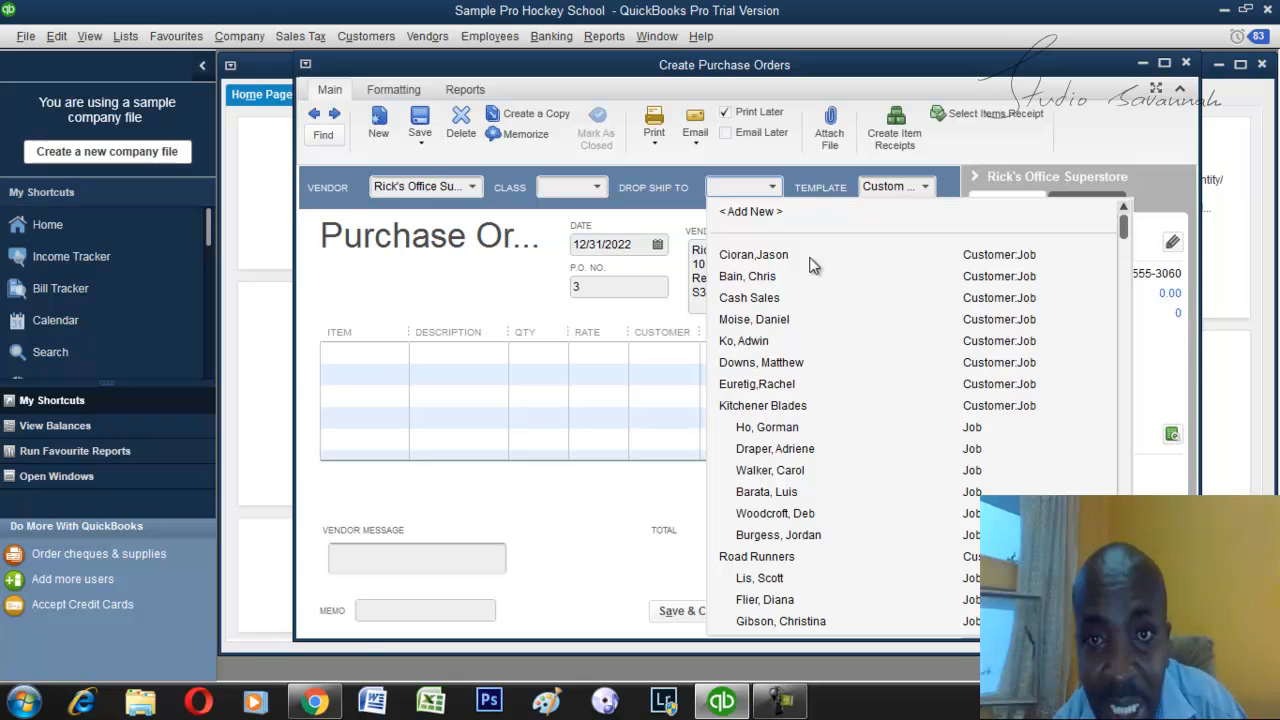
{"action": "left_click", "coordinate": [797, 186]}
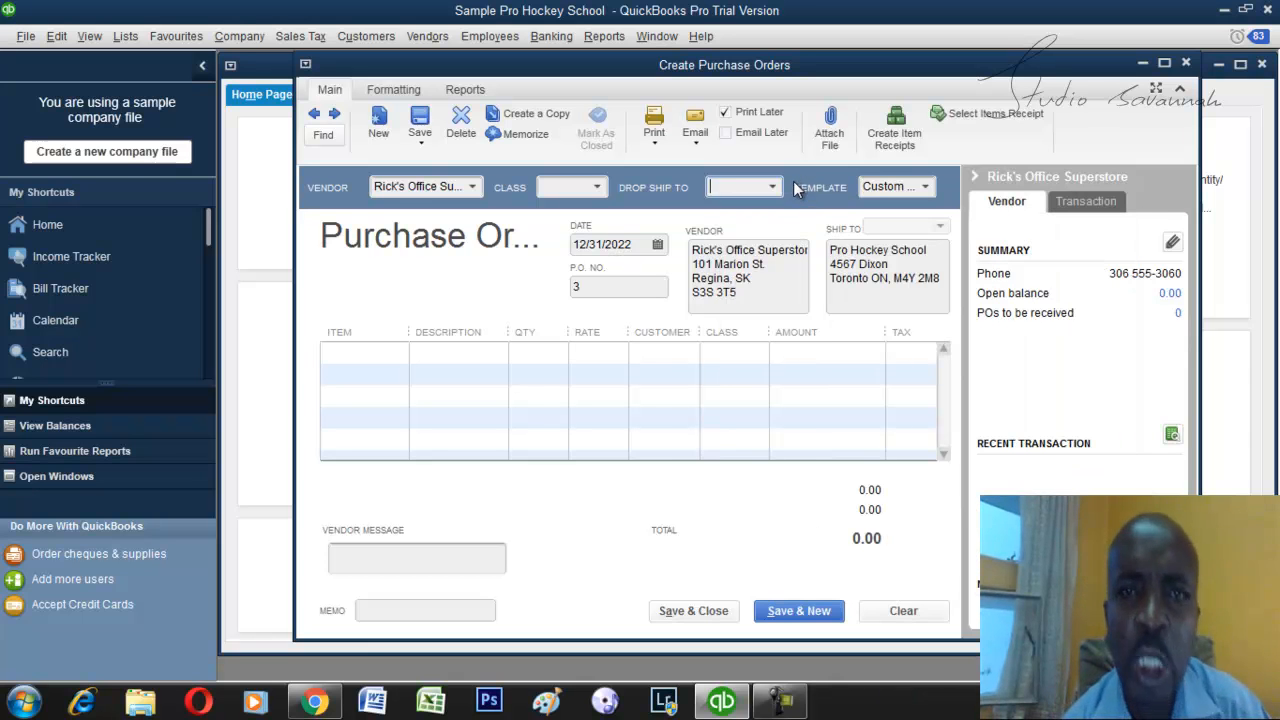
{"action": "left_click", "coordinate": [927, 188]}
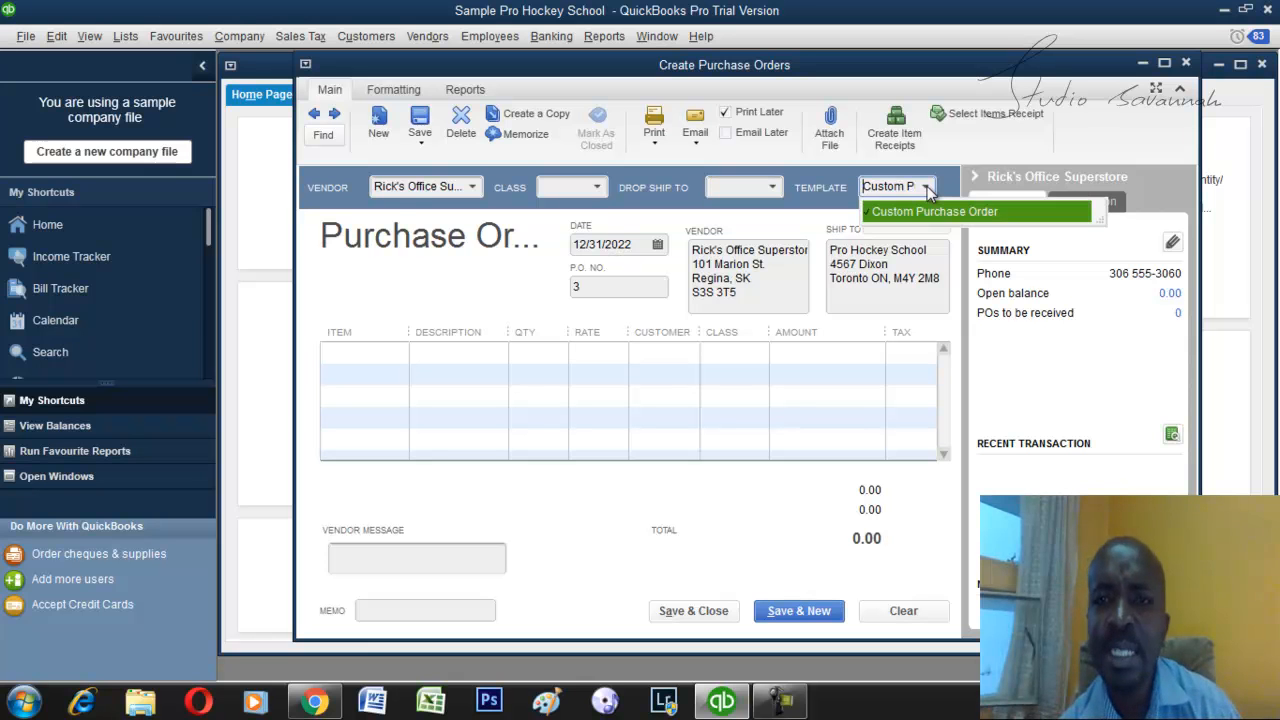
{"action": "left_click", "coordinate": [928, 190]}
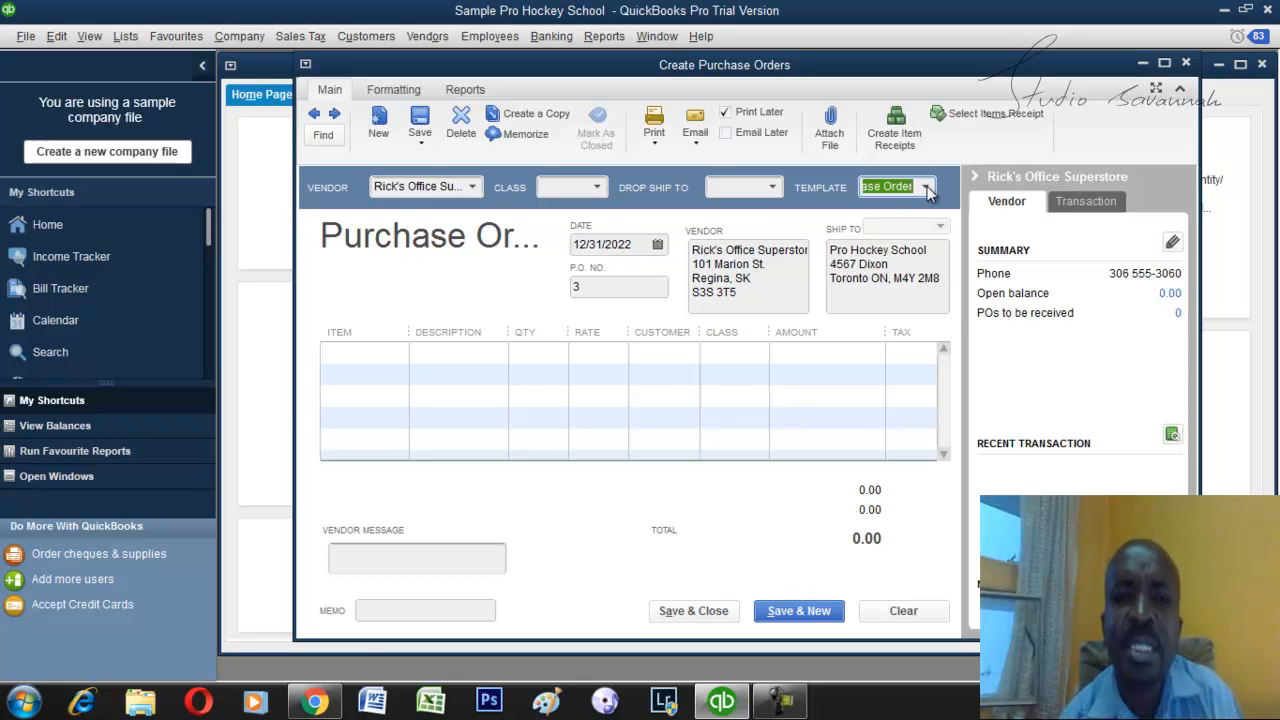
Set the purchase order date to 12/21/2022.
{"action": "left_click", "coordinate": [657, 246]}
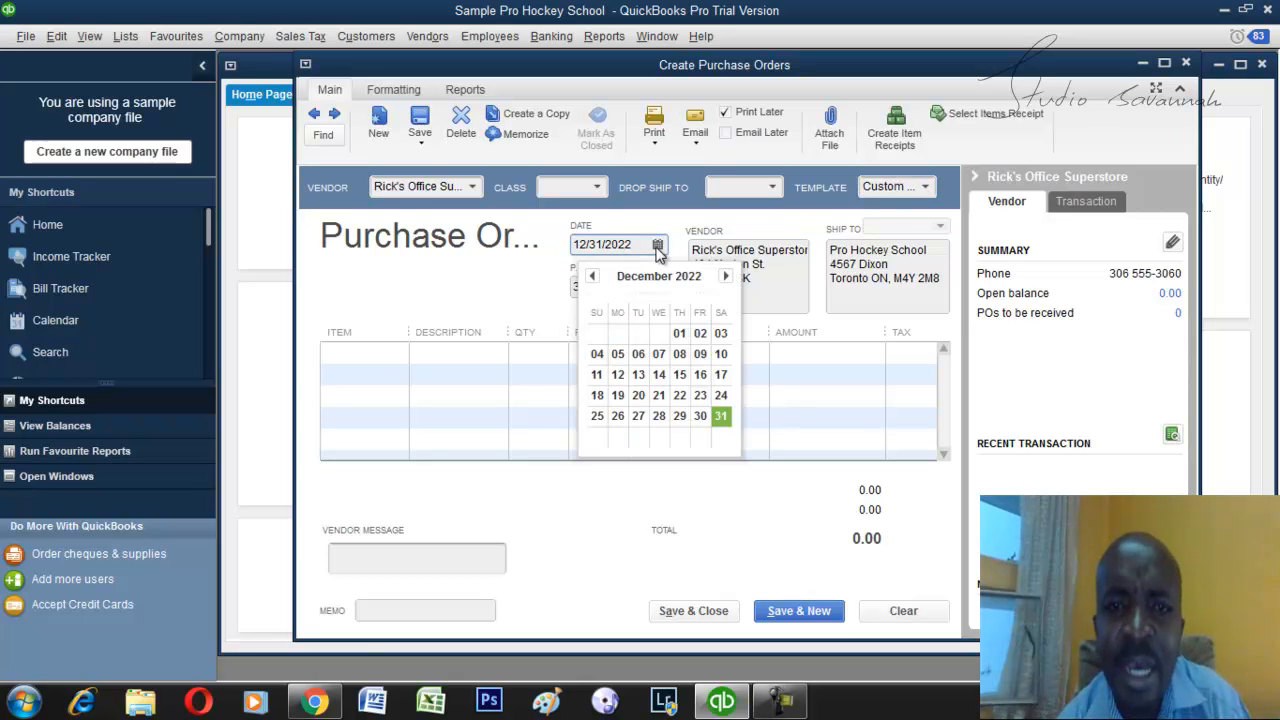
{"action": "left_click", "coordinate": [529, 274]}
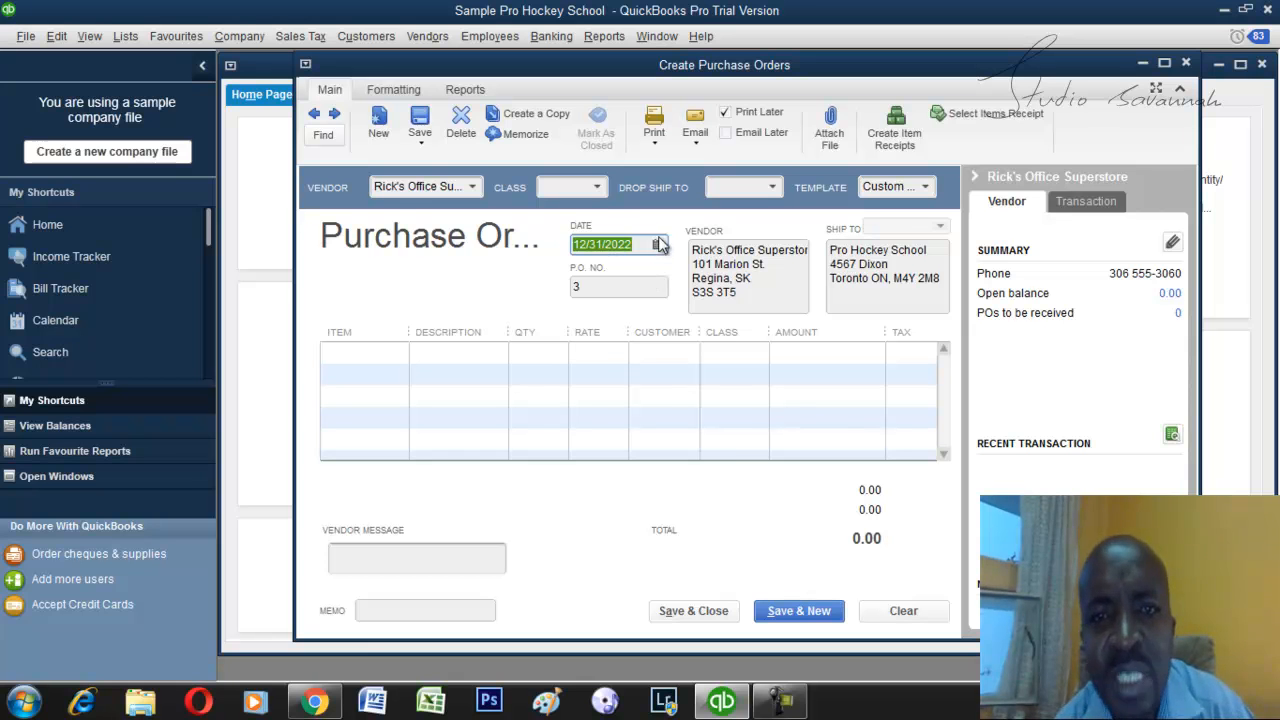
{"action": "left_click", "coordinate": [659, 246]}
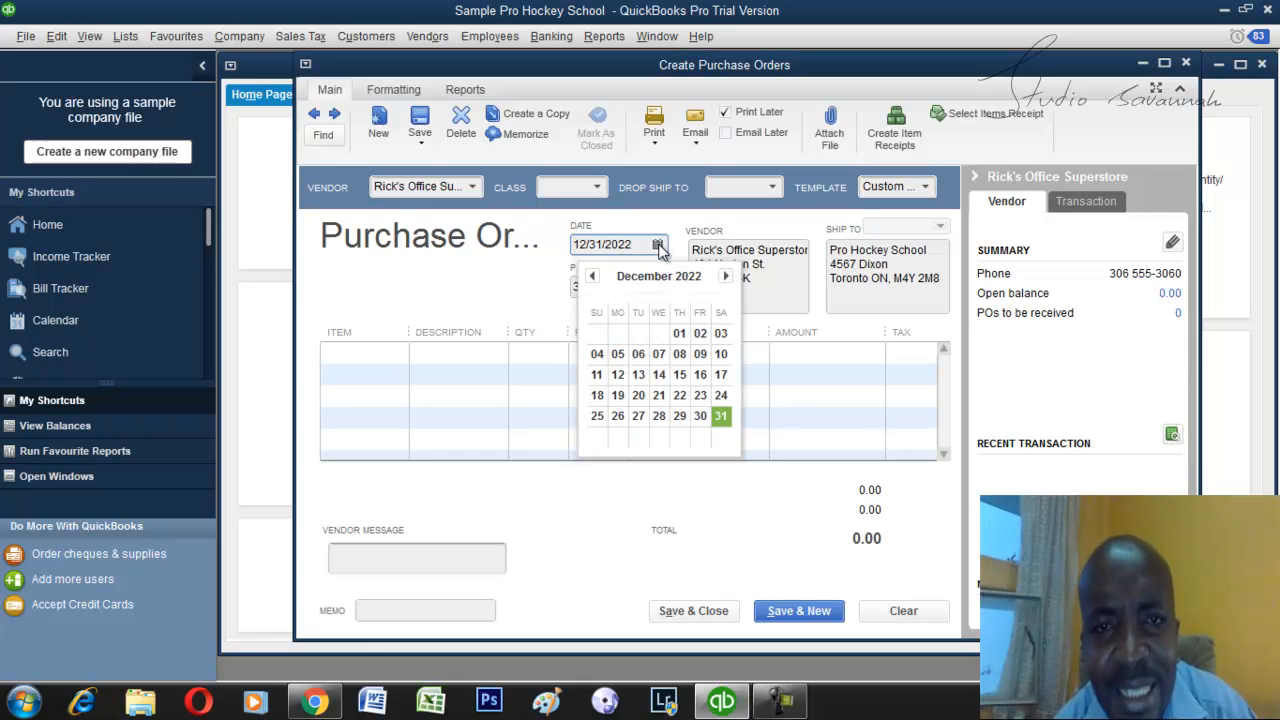
{"action": "left_click", "coordinate": [659, 395]}
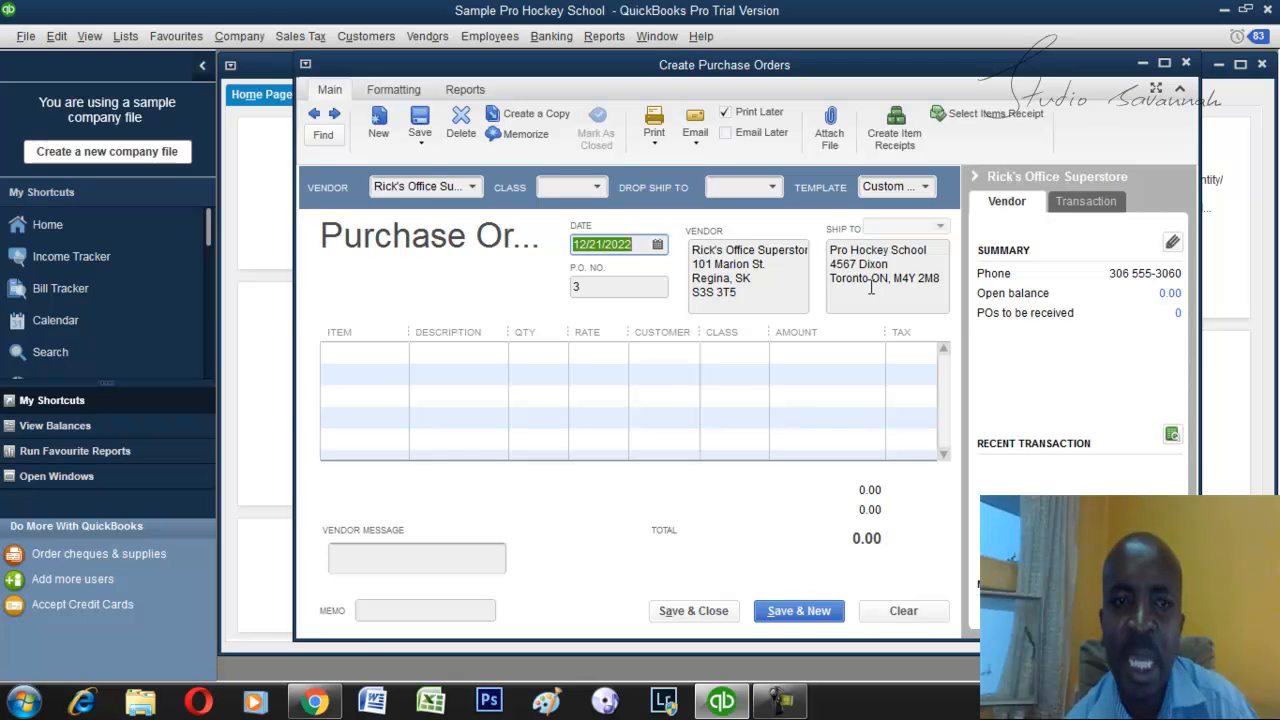
Add 1,500 Hockey Sticks at a rate of 189 as the first order line, without updating the item's stored cost or assigning a customer.
{"action": "left_click", "coordinate": [372, 357]}
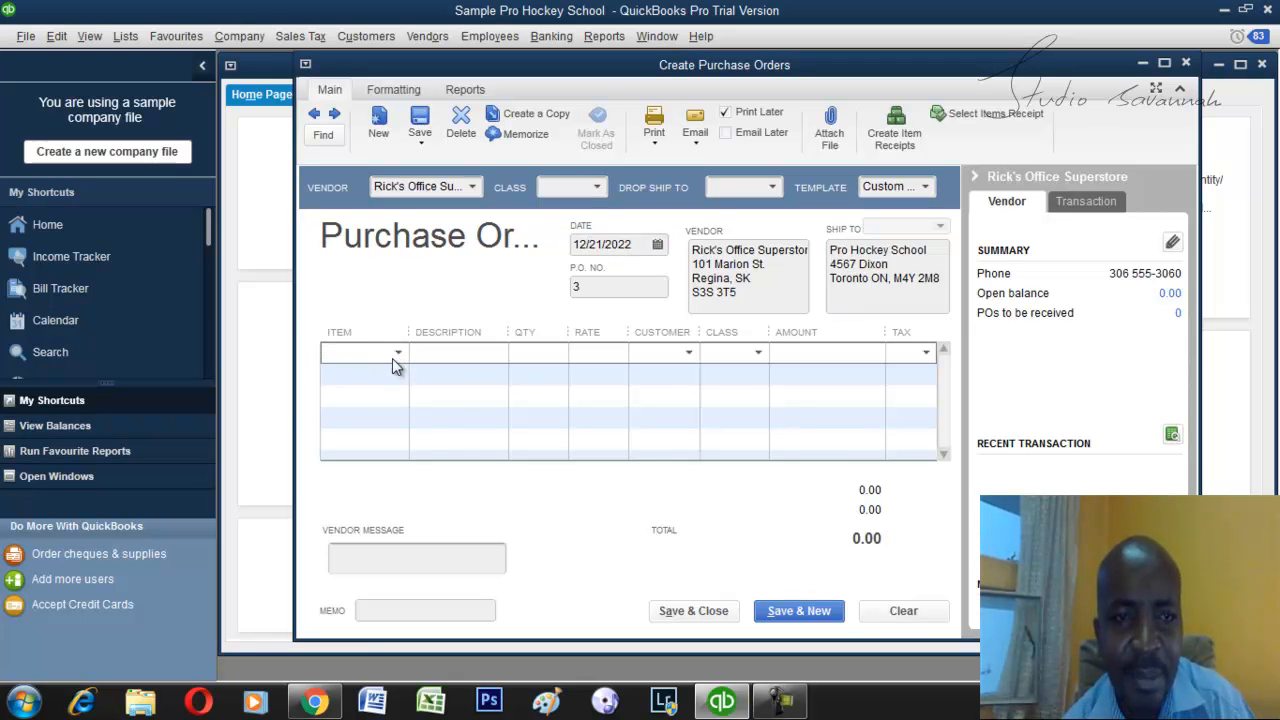
{"action": "left_click", "coordinate": [396, 358]}
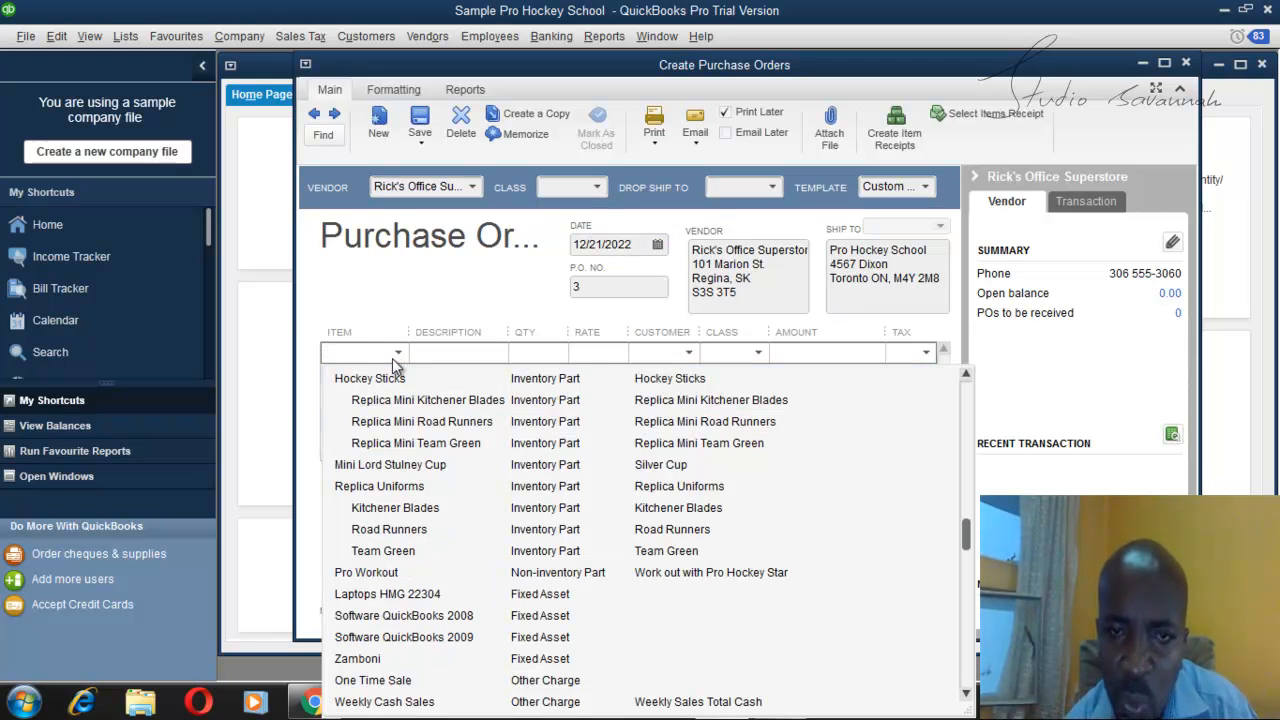
{"action": "left_click", "coordinate": [400, 379]}
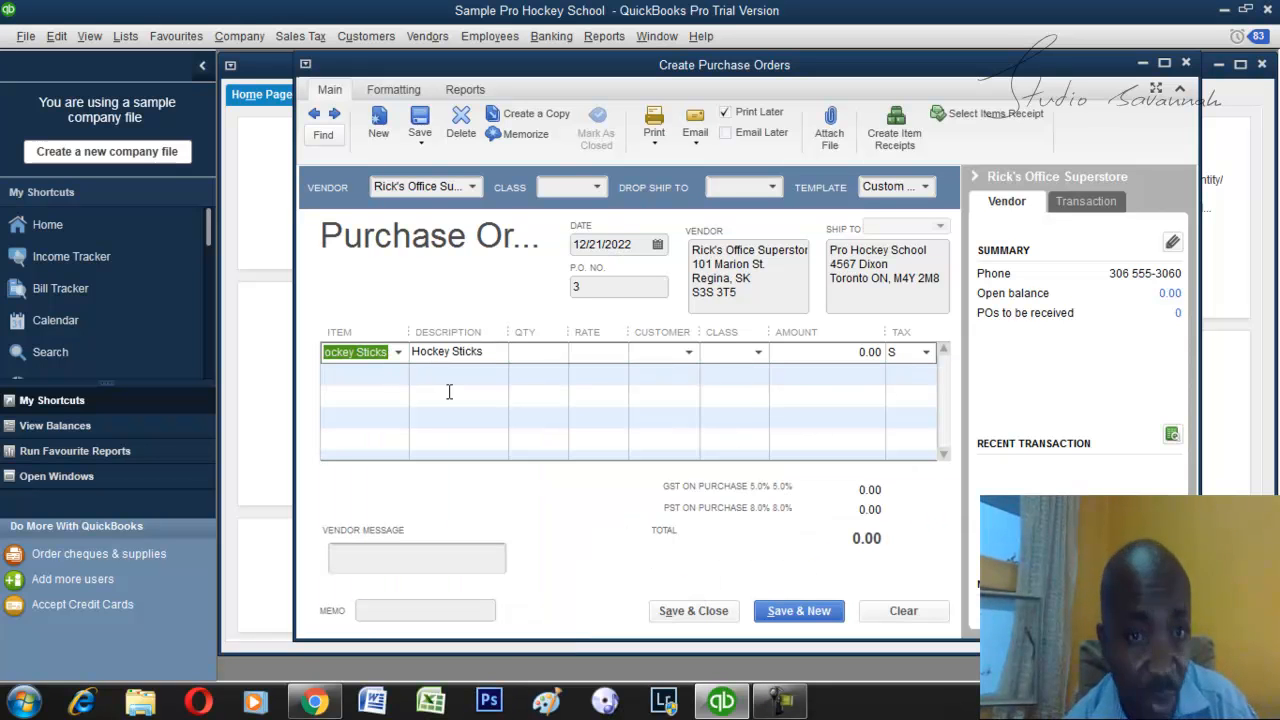
{"action": "left_click", "coordinate": [534, 356]}
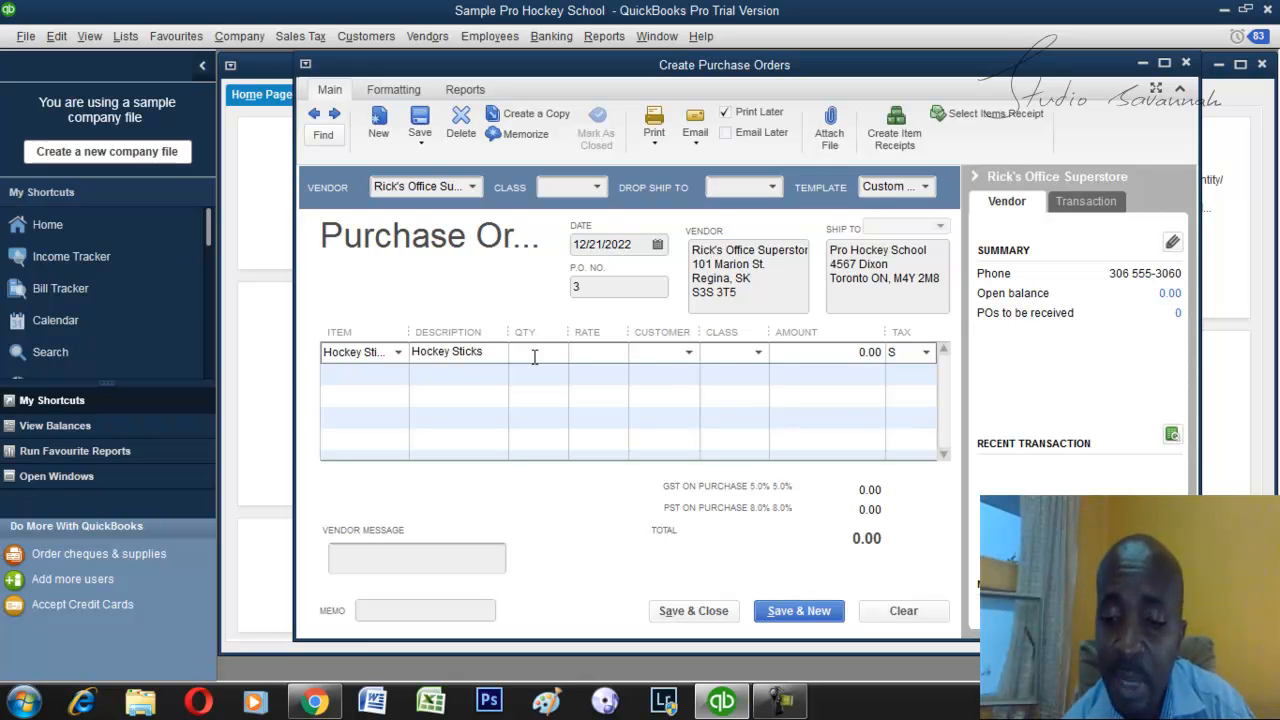
{"action": "type", "text": "1500"}
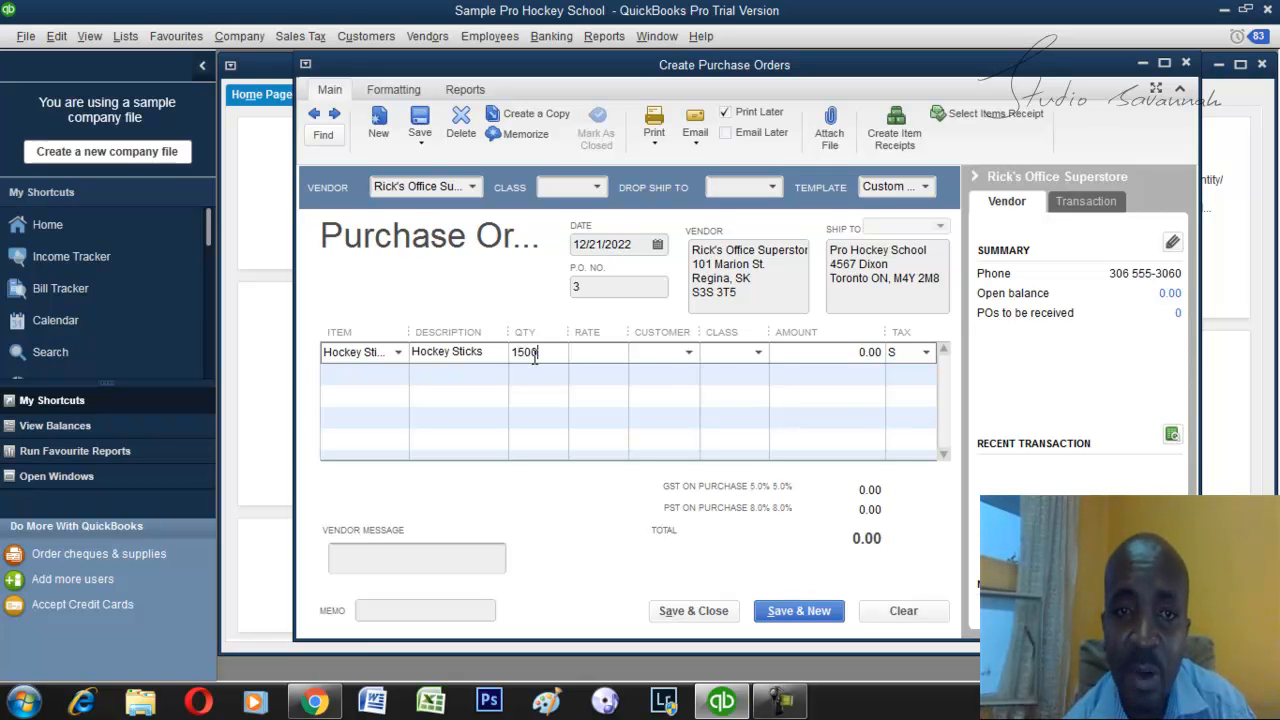
{"action": "left_click", "coordinate": [604, 358]}
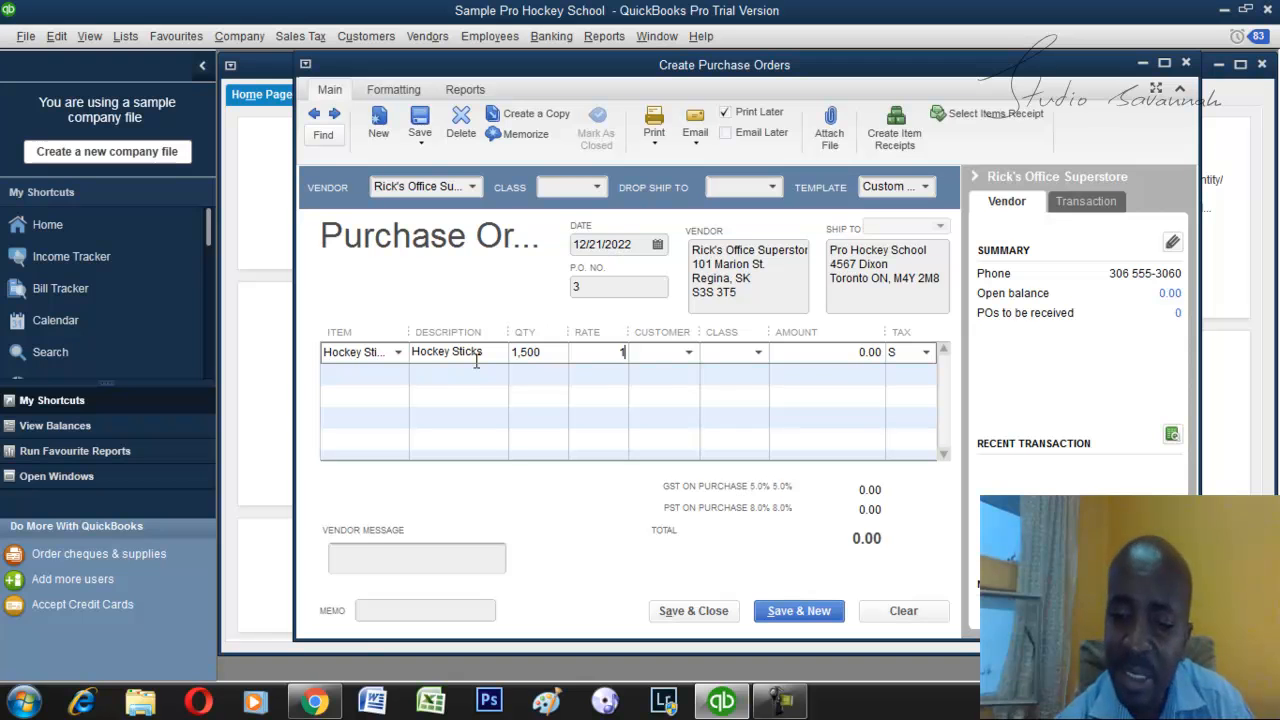
{"action": "type", "text": "9"}
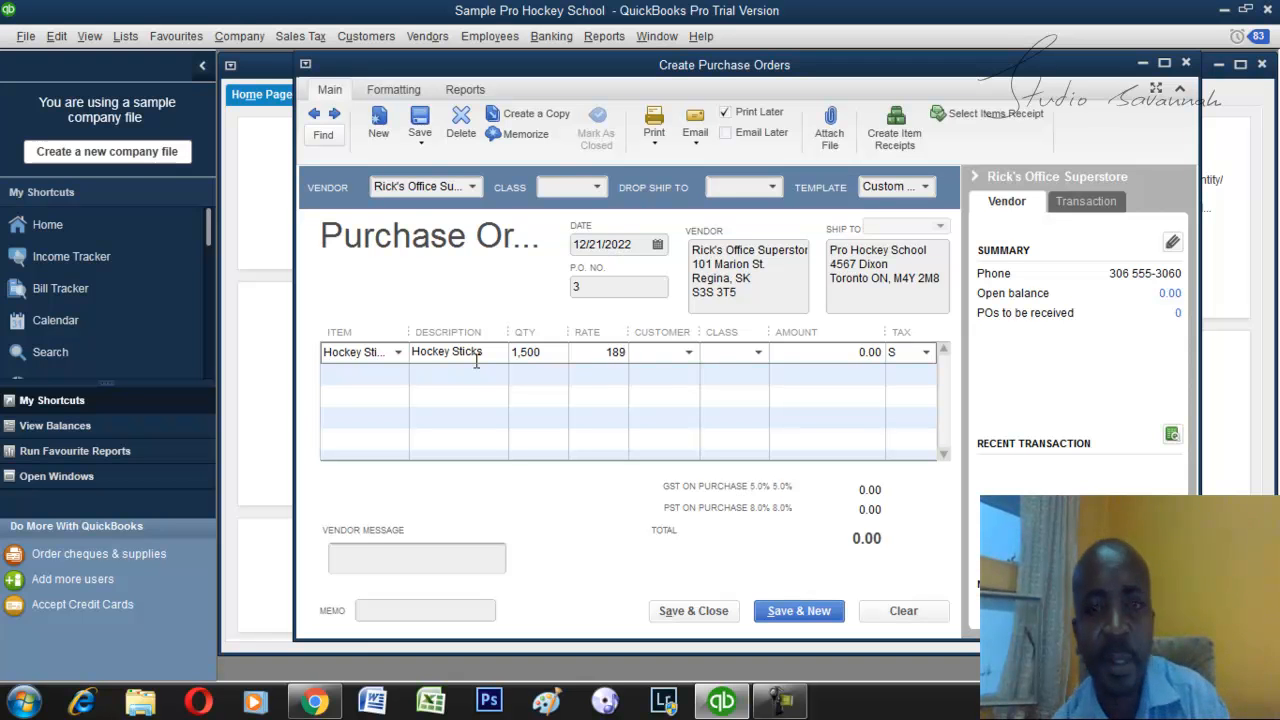
{"action": "key", "text": "Tab"}
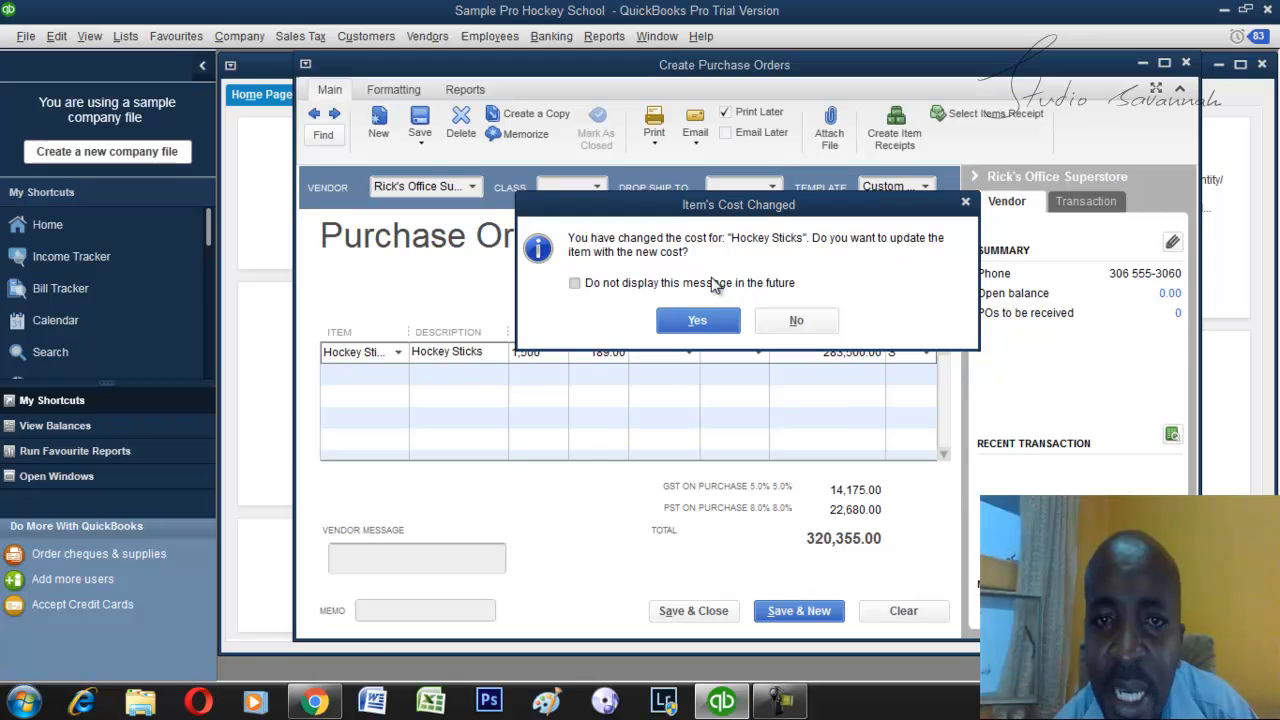
{"action": "left_click", "coordinate": [790, 322]}
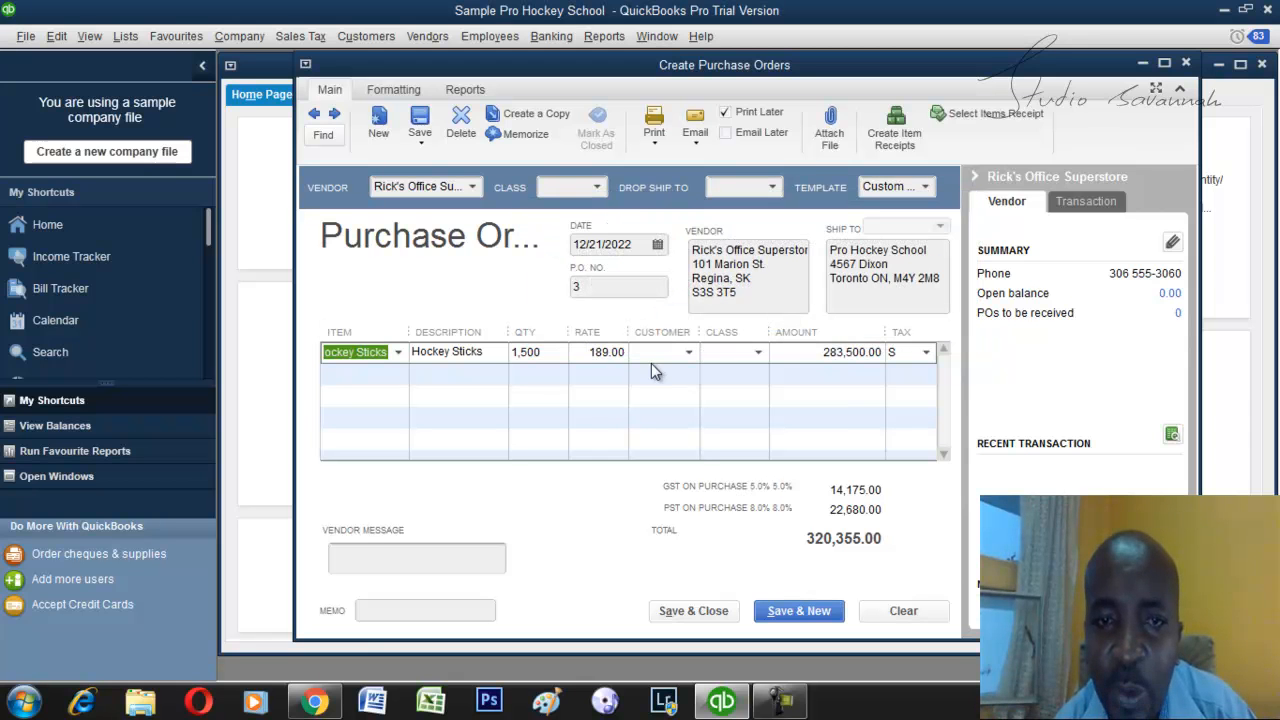
{"action": "left_click", "coordinate": [687, 354]}
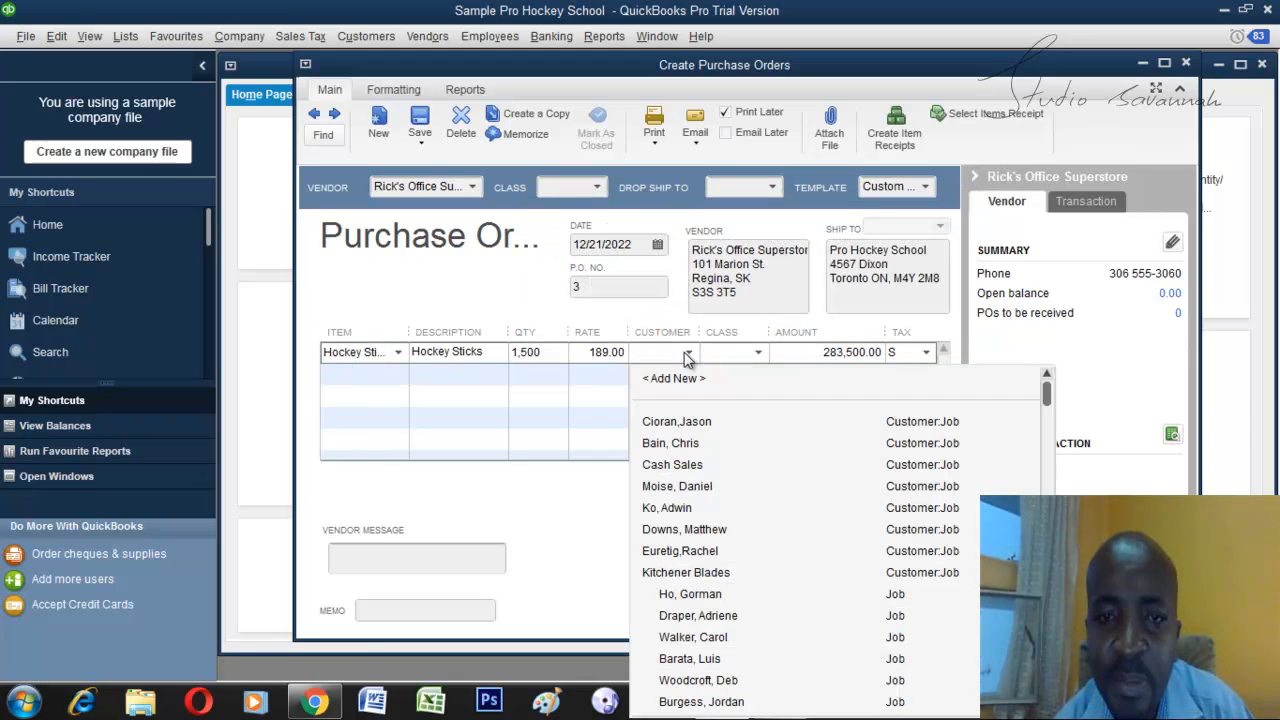
{"action": "left_click", "coordinate": [687, 354]}
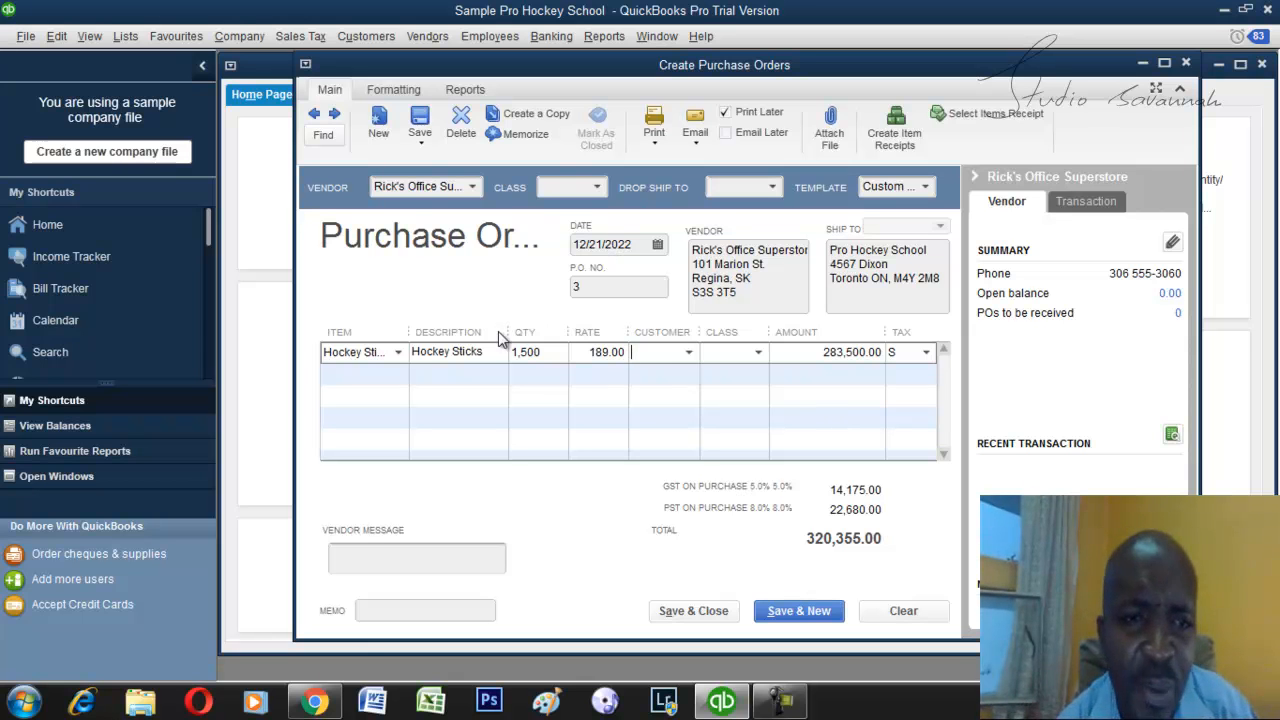
Add 502 Kitchener Blades replica uniforms as the second line, and save and close the purchase order without assigning classes.
{"action": "left_click", "coordinate": [377, 372]}
{"action": "left_click", "coordinate": [398, 375]}
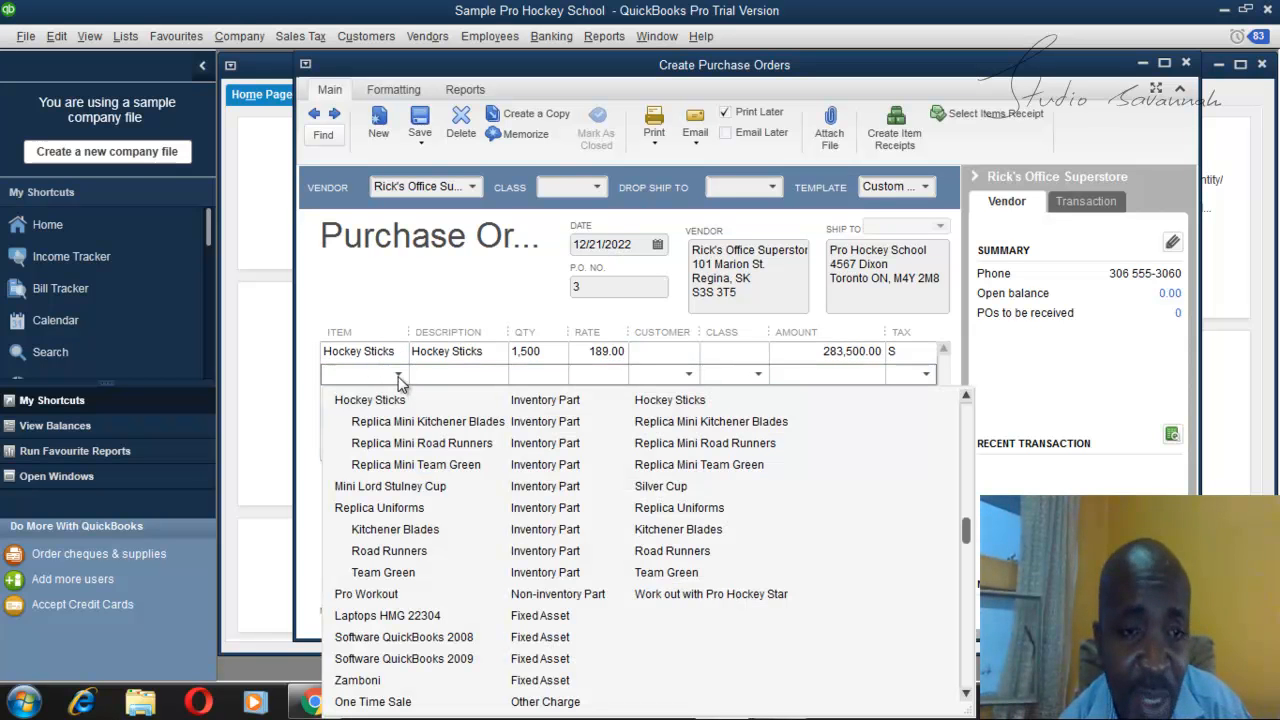
{"action": "left_click", "coordinate": [436, 539]}
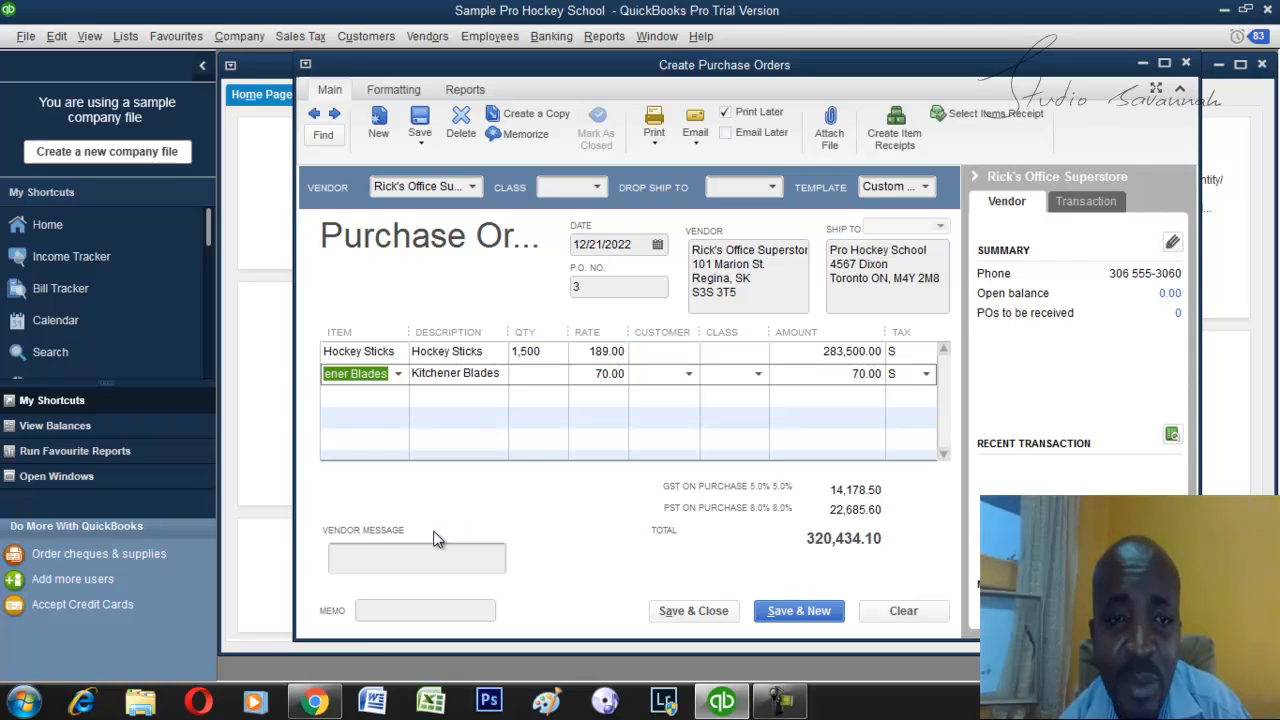
{"action": "left_click", "coordinate": [531, 378]}
{"action": "type", "text": "502"}
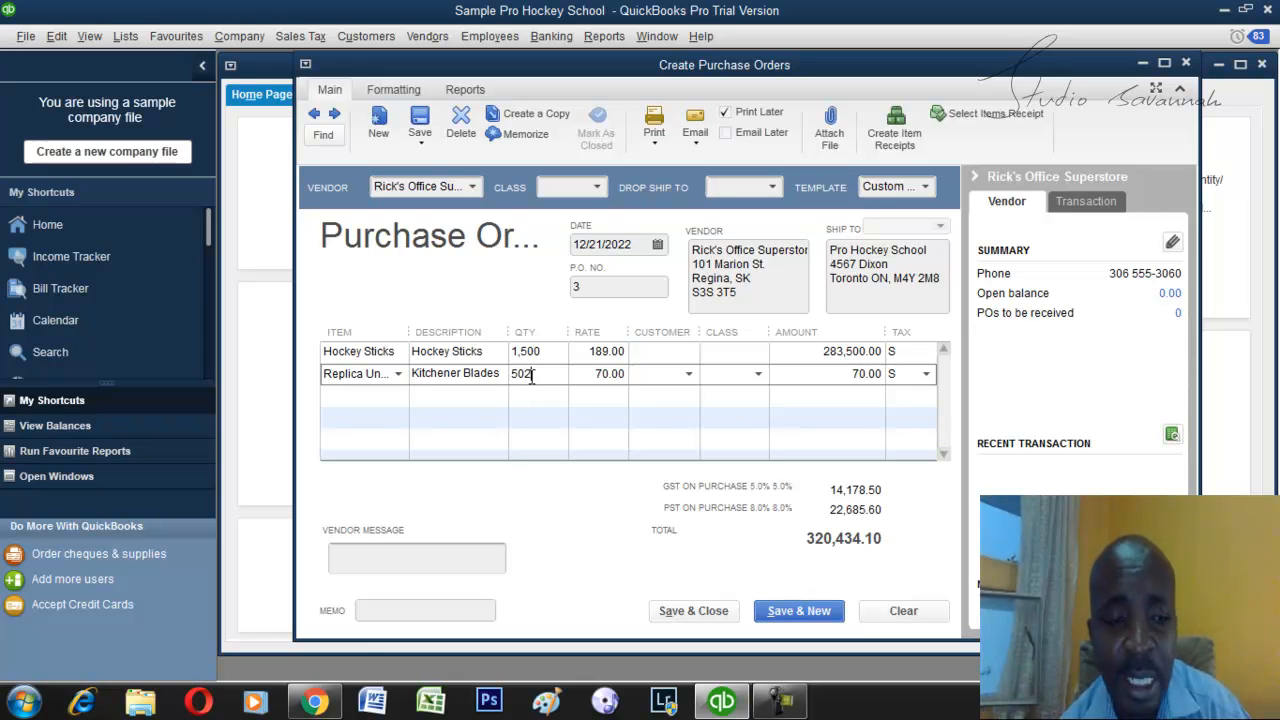
{"action": "key", "text": "Tab"}
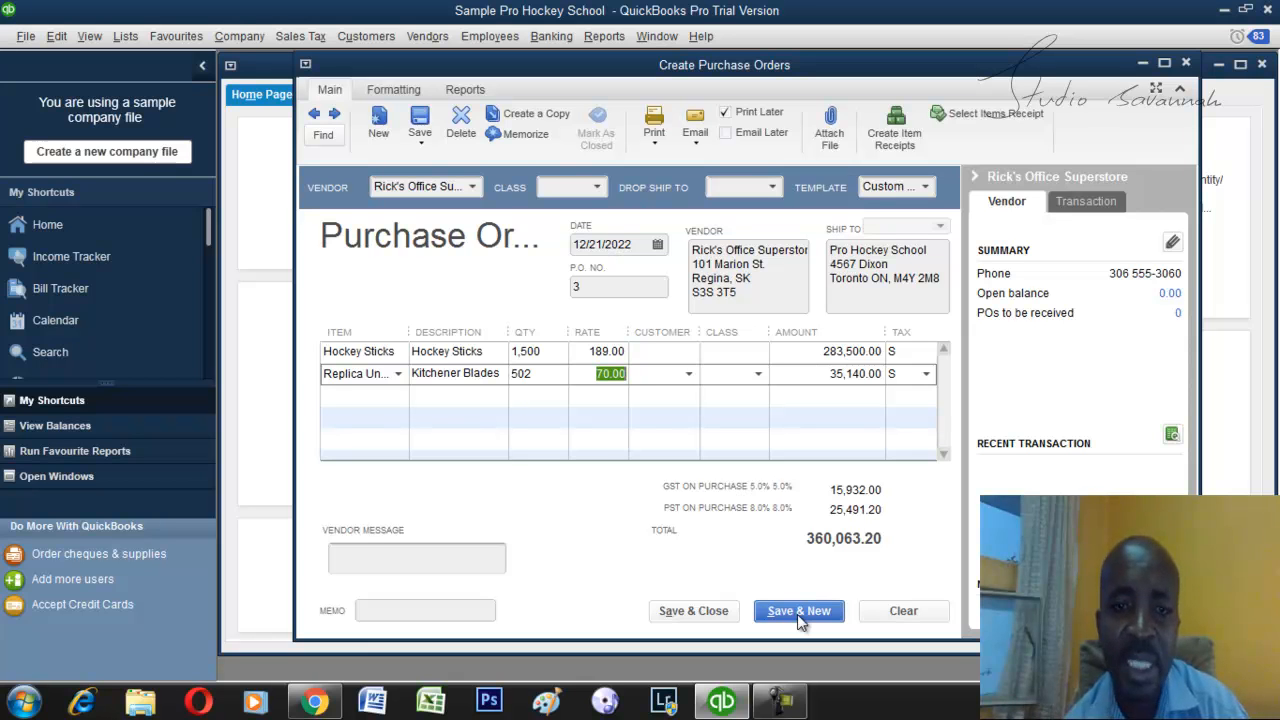
{"action": "left_click", "coordinate": [696, 611]}
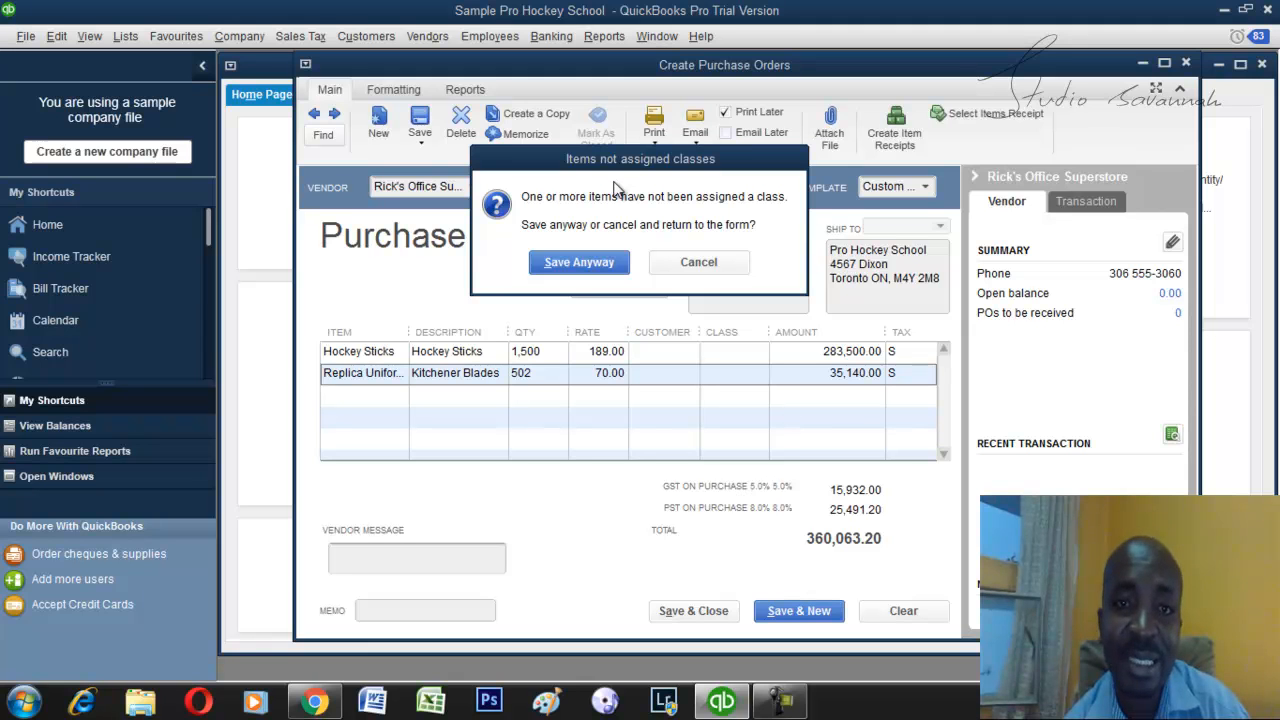
{"action": "left_click", "coordinate": [577, 263]}
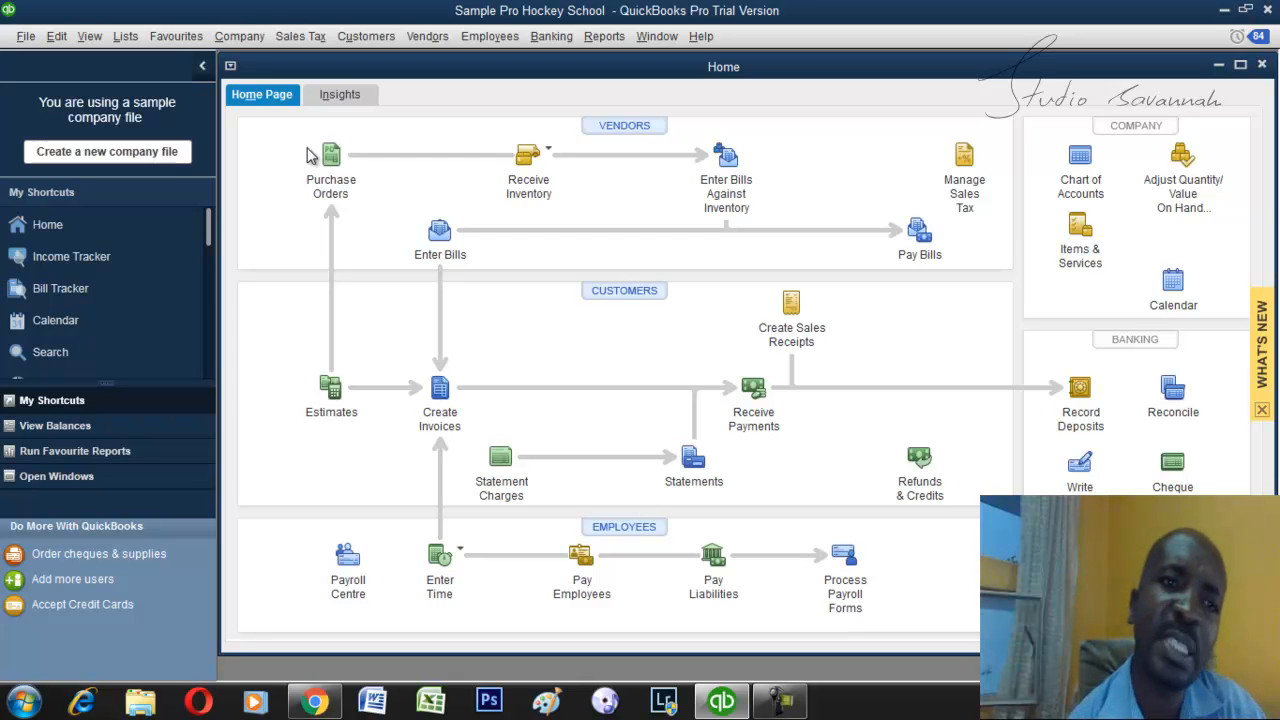
Start a bill for inventory received with a bill, with Rick's Office Superstore as the vendor.
{"action": "left_click", "coordinate": [524, 190]}
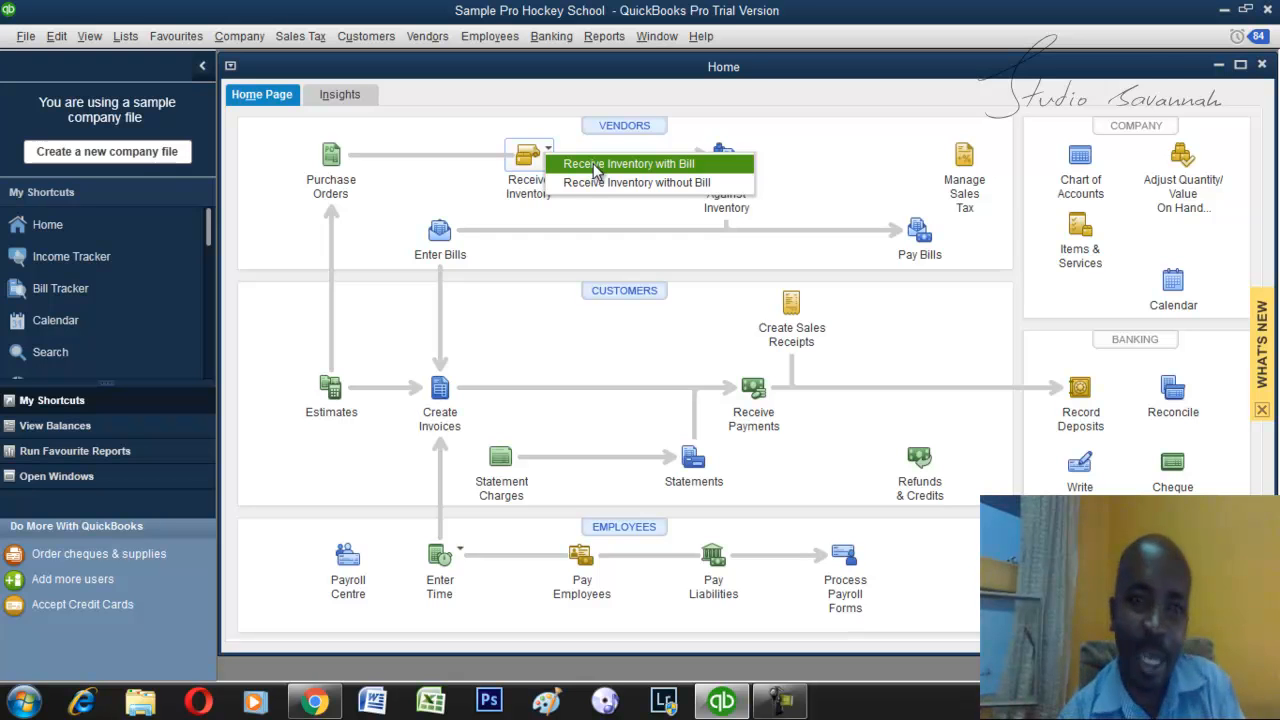
{"action": "left_click", "coordinate": [596, 168]}
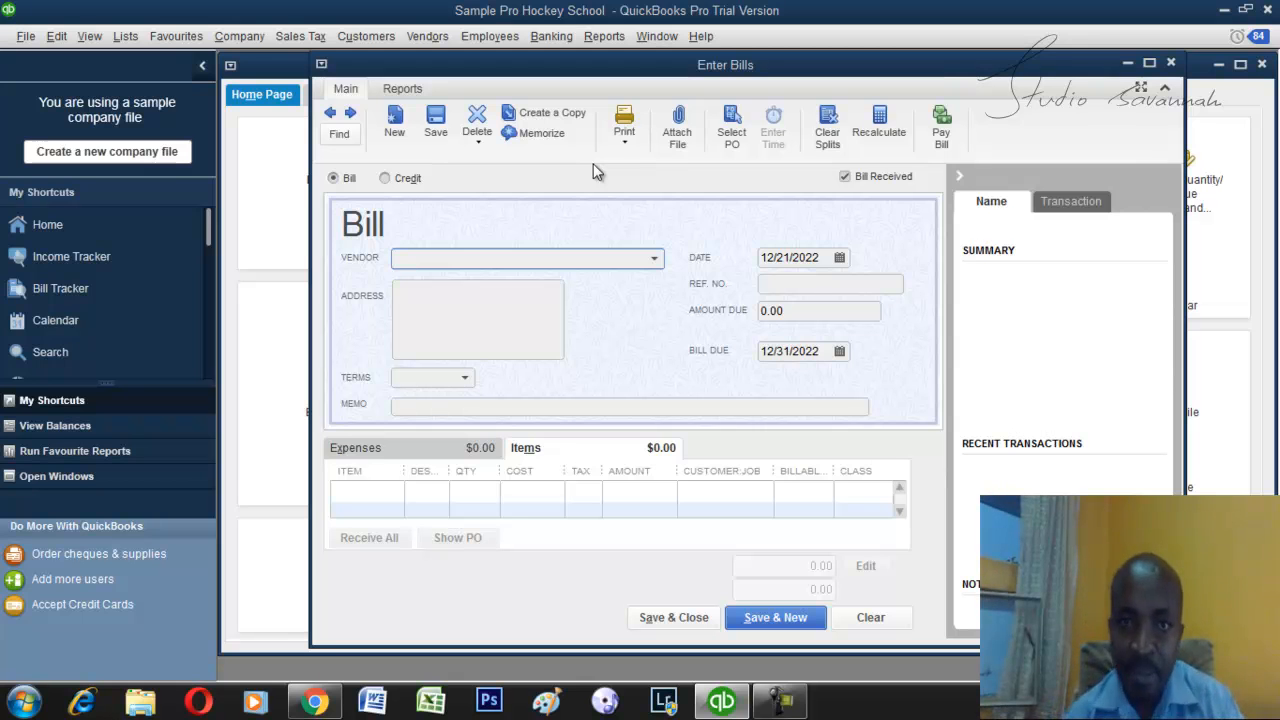
{"action": "left_click", "coordinate": [655, 261]}
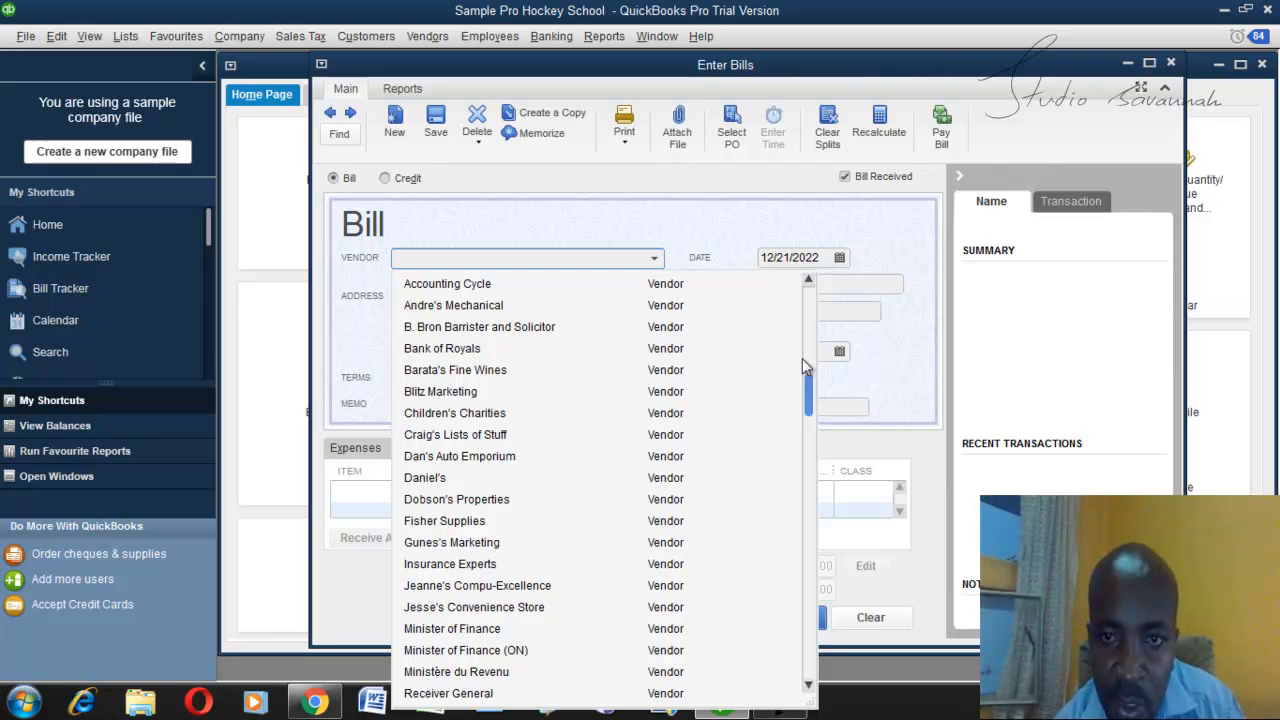
{"action": "left_click_drag", "start_coordinate": [809, 389], "coordinate": [810, 447]}
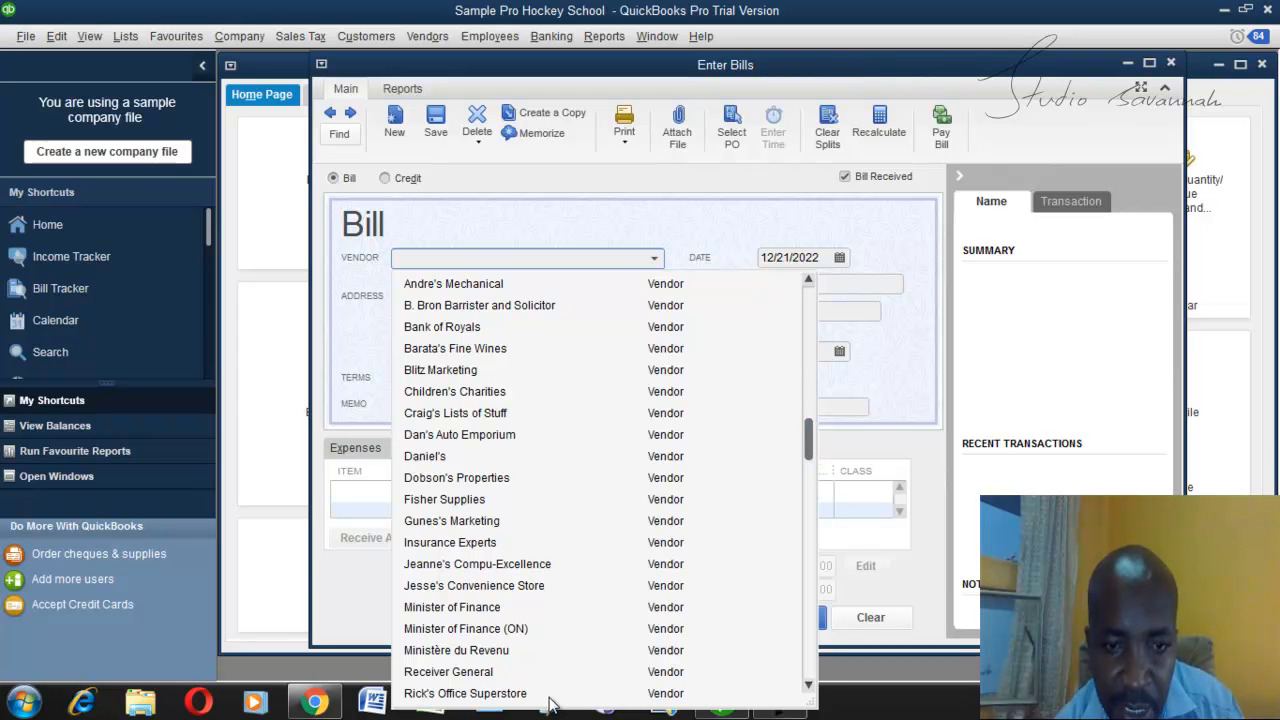
{"action": "left_click", "coordinate": [542, 697]}
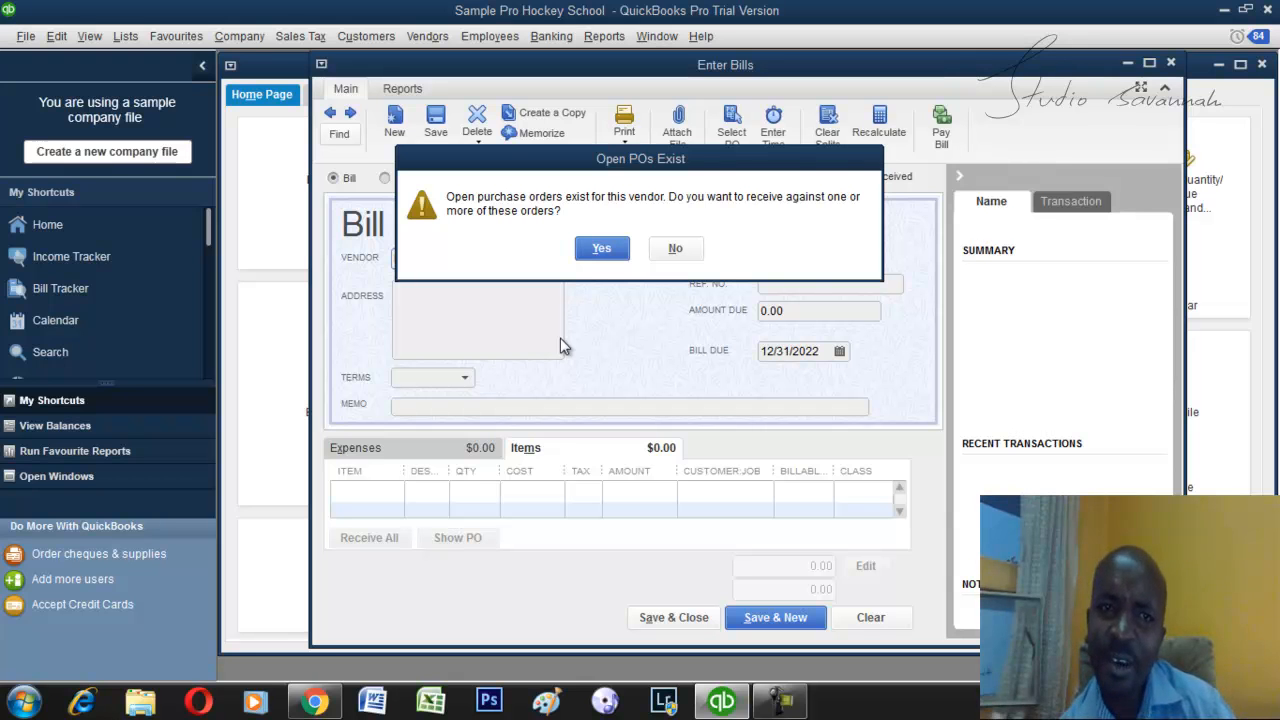
Receive the items from the vendor's open purchase order dated 12/21/2022 into the bill, and save and close it without assigning classes.
{"action": "left_click", "coordinate": [598, 248]}
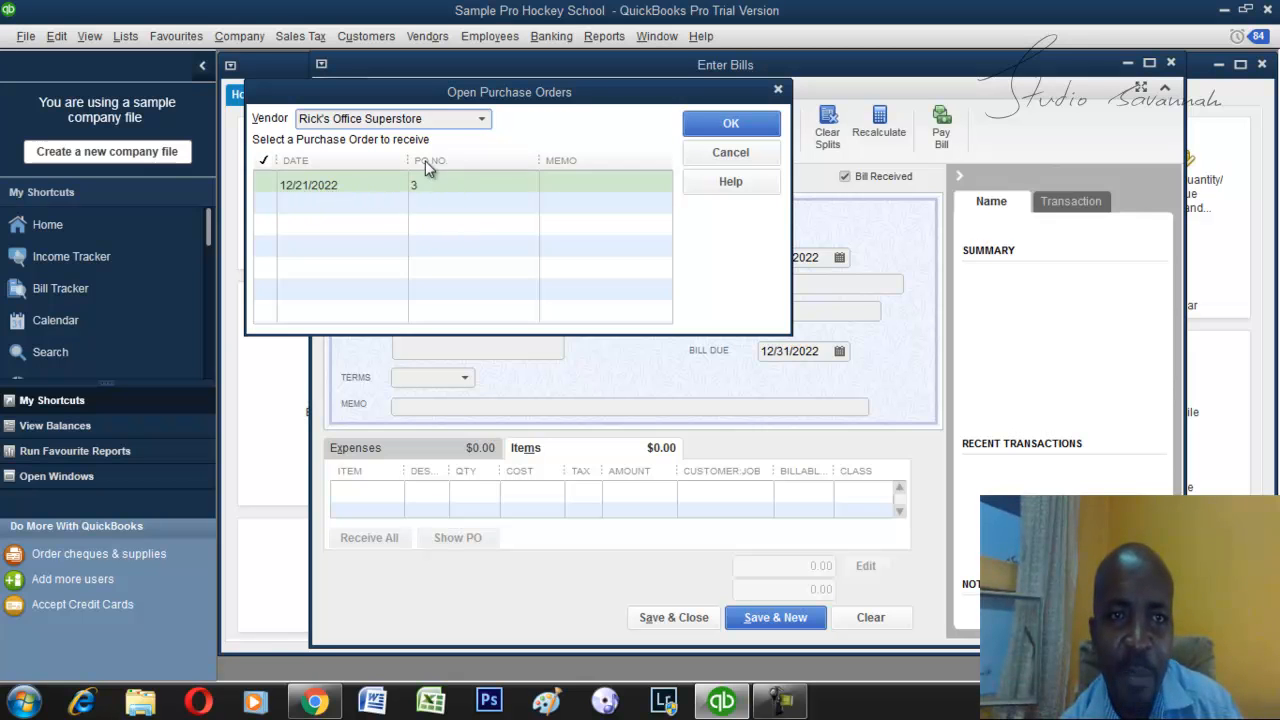
{"action": "left_click", "coordinate": [266, 188]}
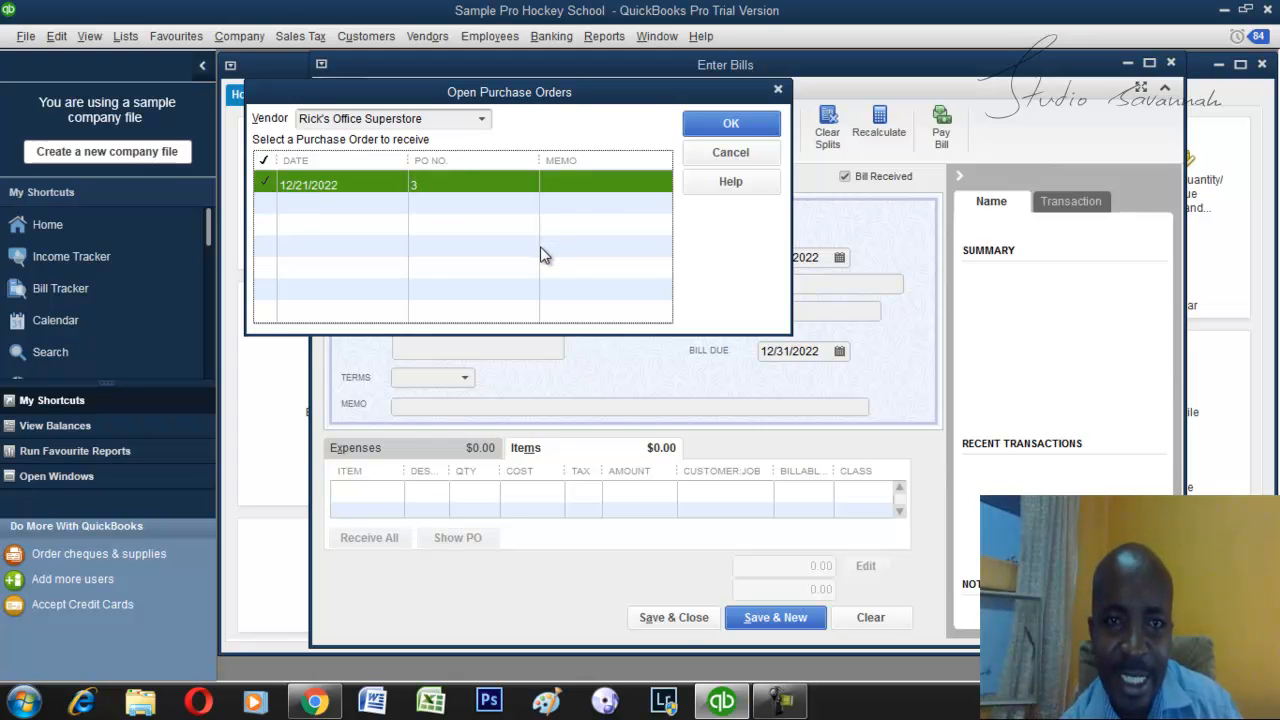
{"action": "left_click", "coordinate": [722, 130]}
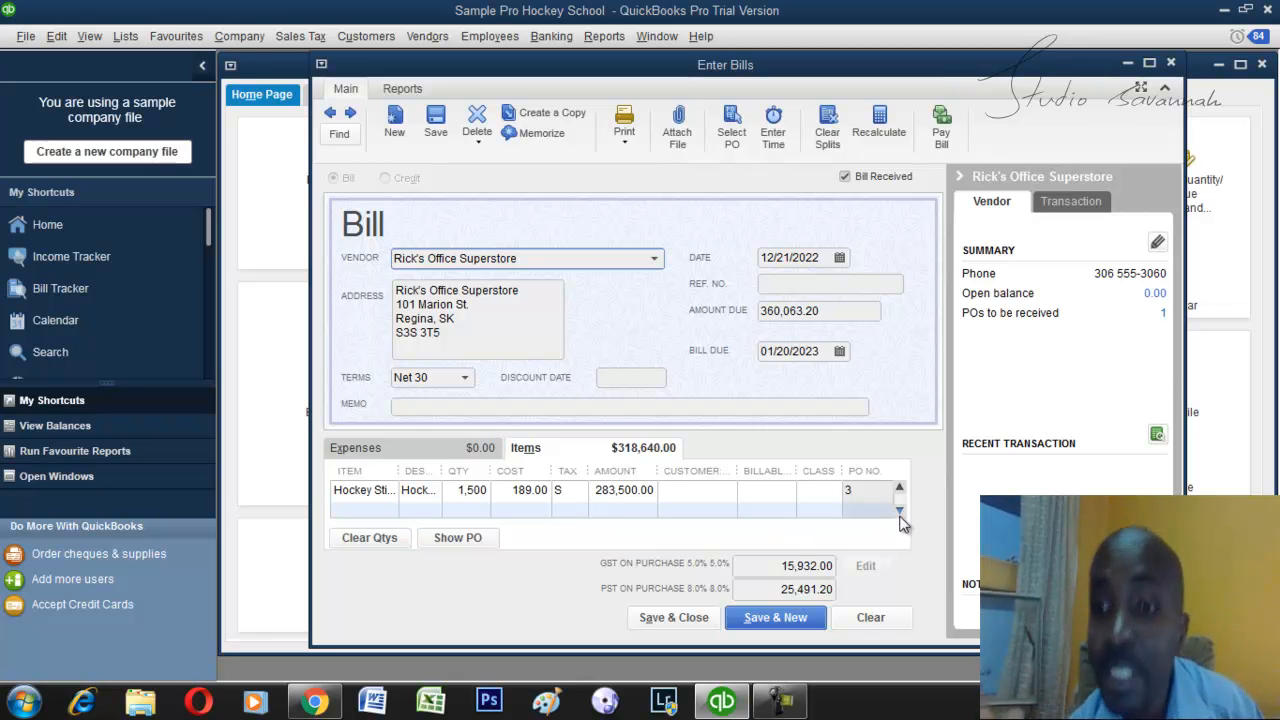
{"action": "left_click", "coordinate": [704, 621]}
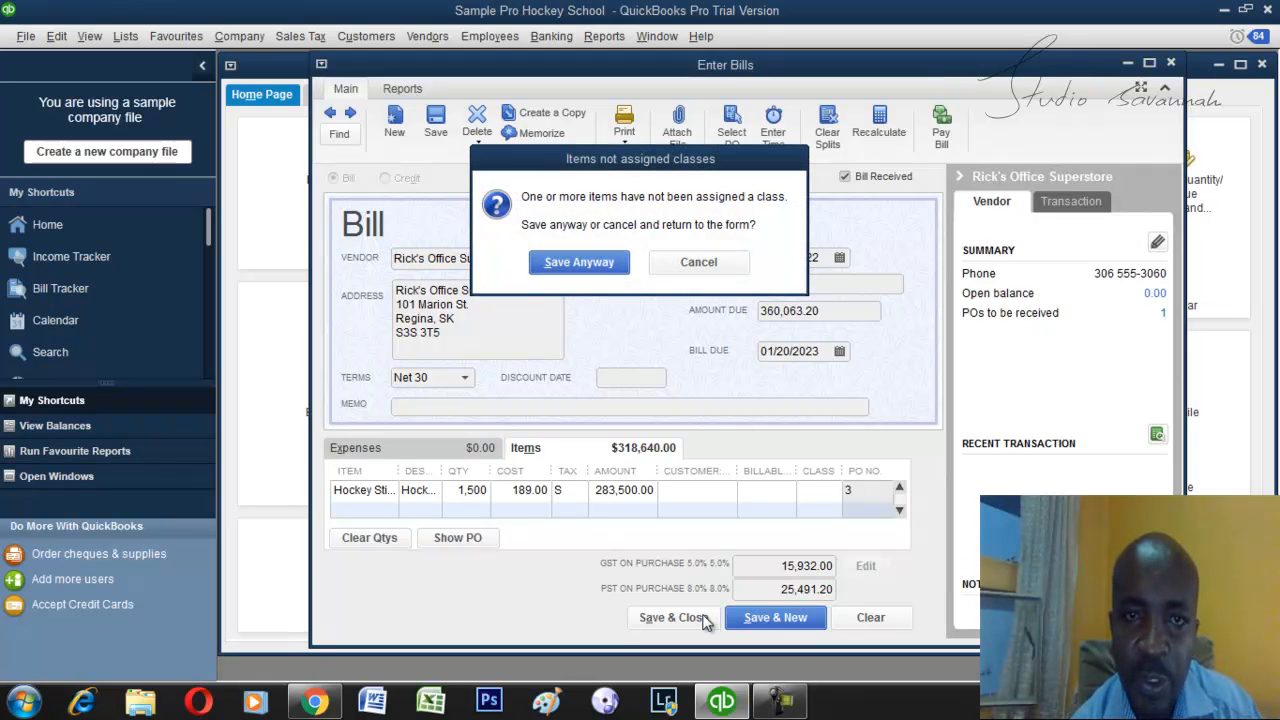
{"action": "left_click", "coordinate": [595, 262]}
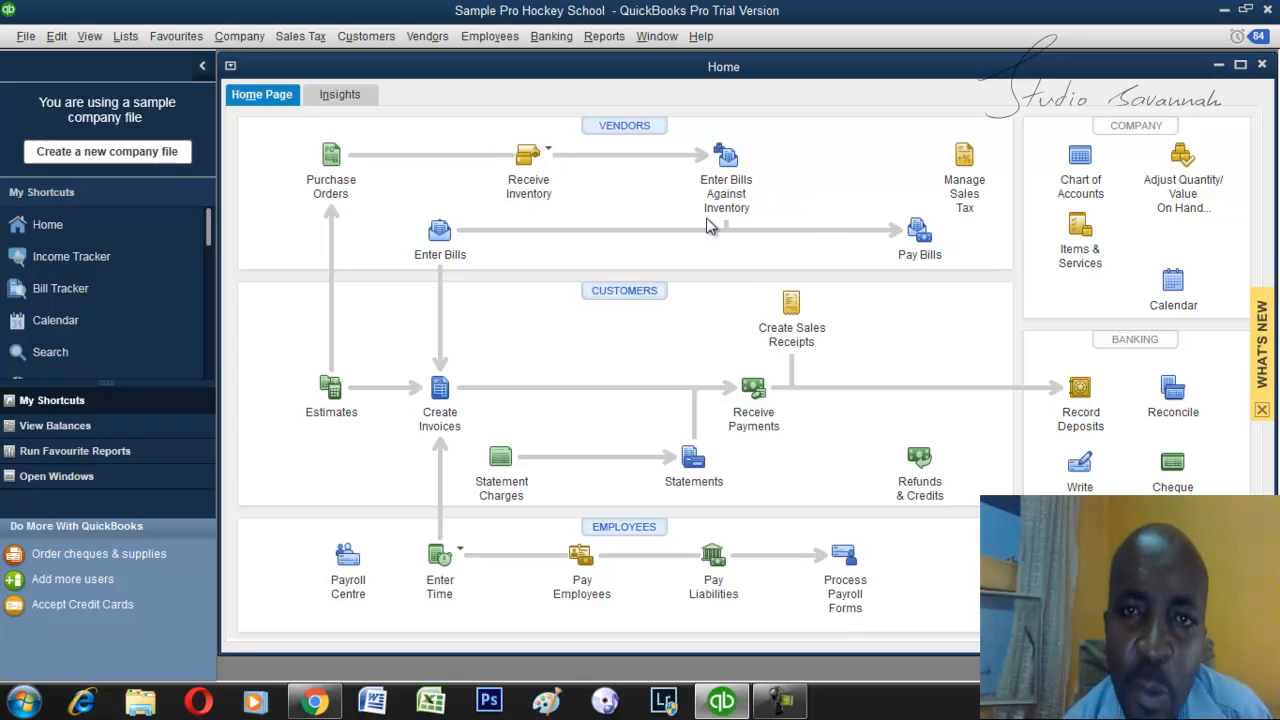
Check Rick's Office Superstore for item receipts to enter a bill against, and leave without selecting any.
{"action": "left_click", "coordinate": [725, 160]}
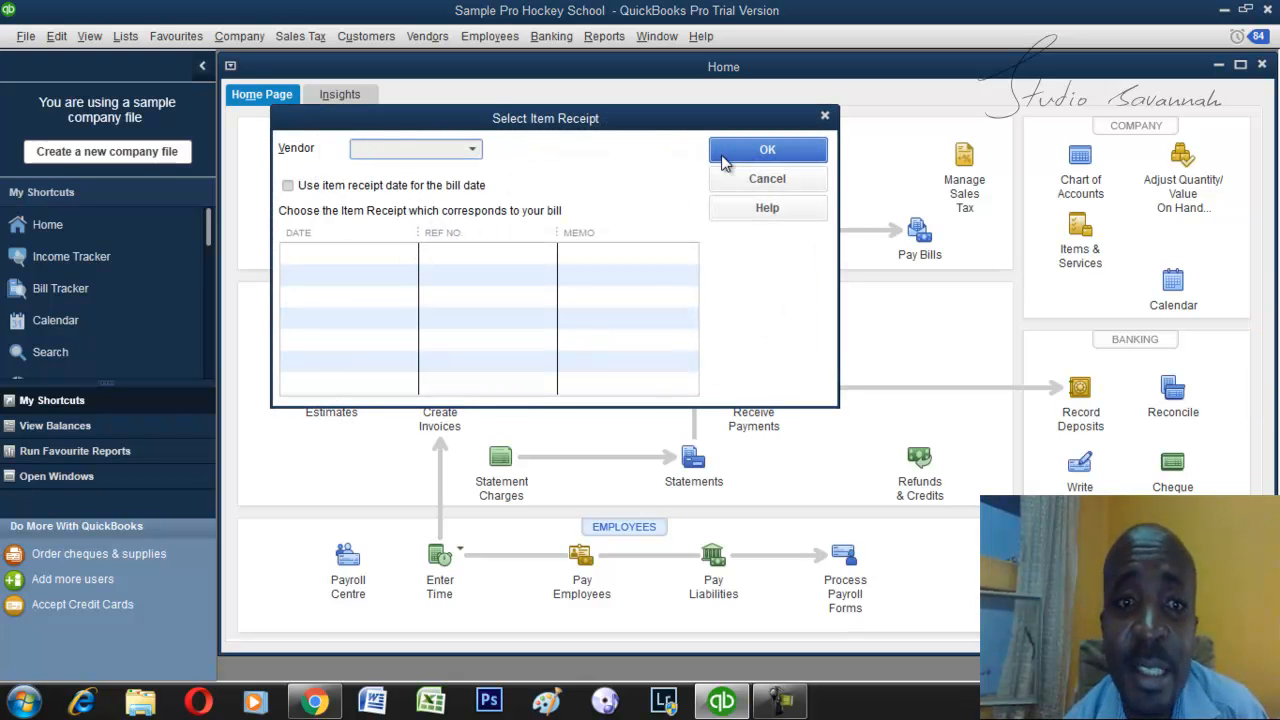
{"action": "left_click", "coordinate": [471, 149]}
{"action": "type", "text": "R"}
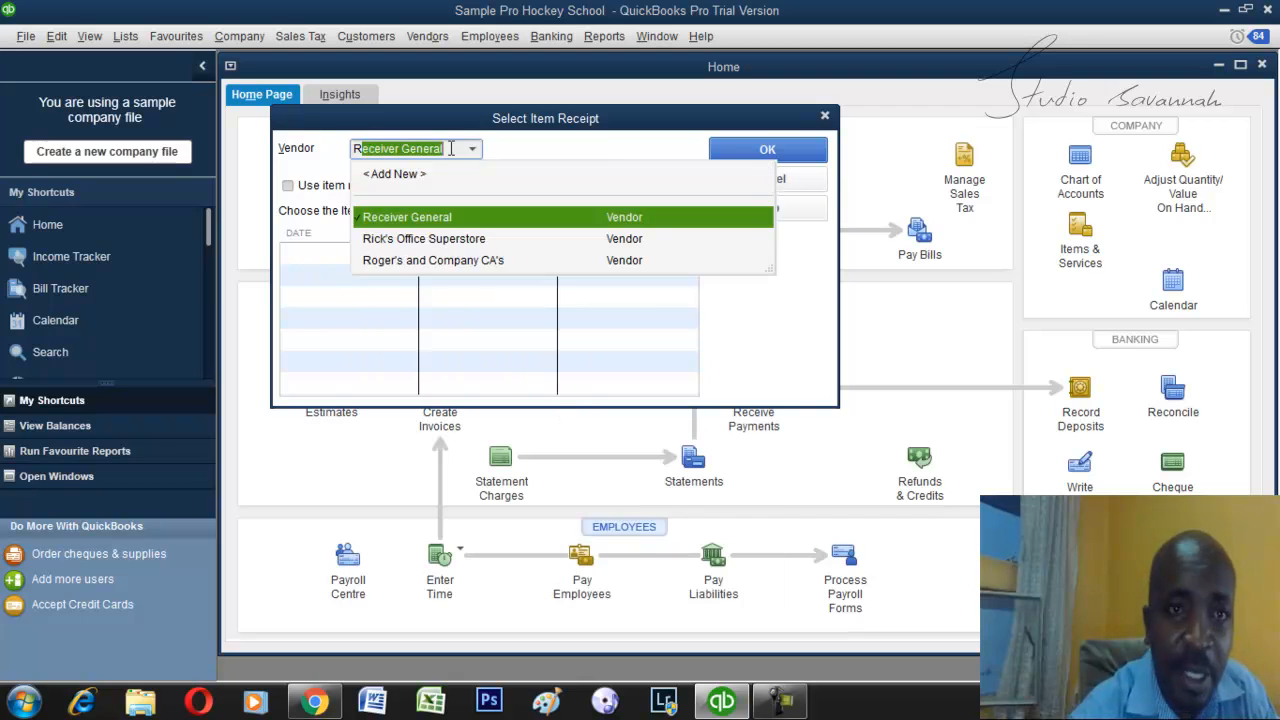
{"action": "type", "text": "i"}
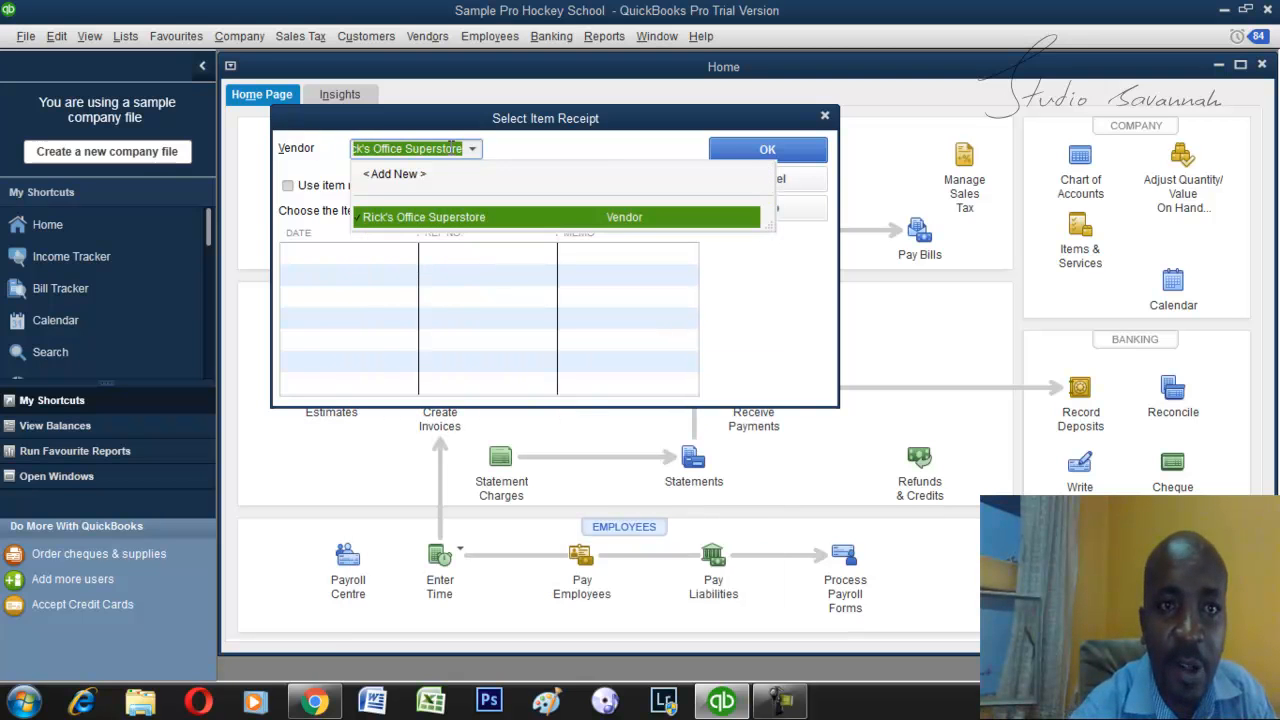
{"action": "key", "text": "Return"}
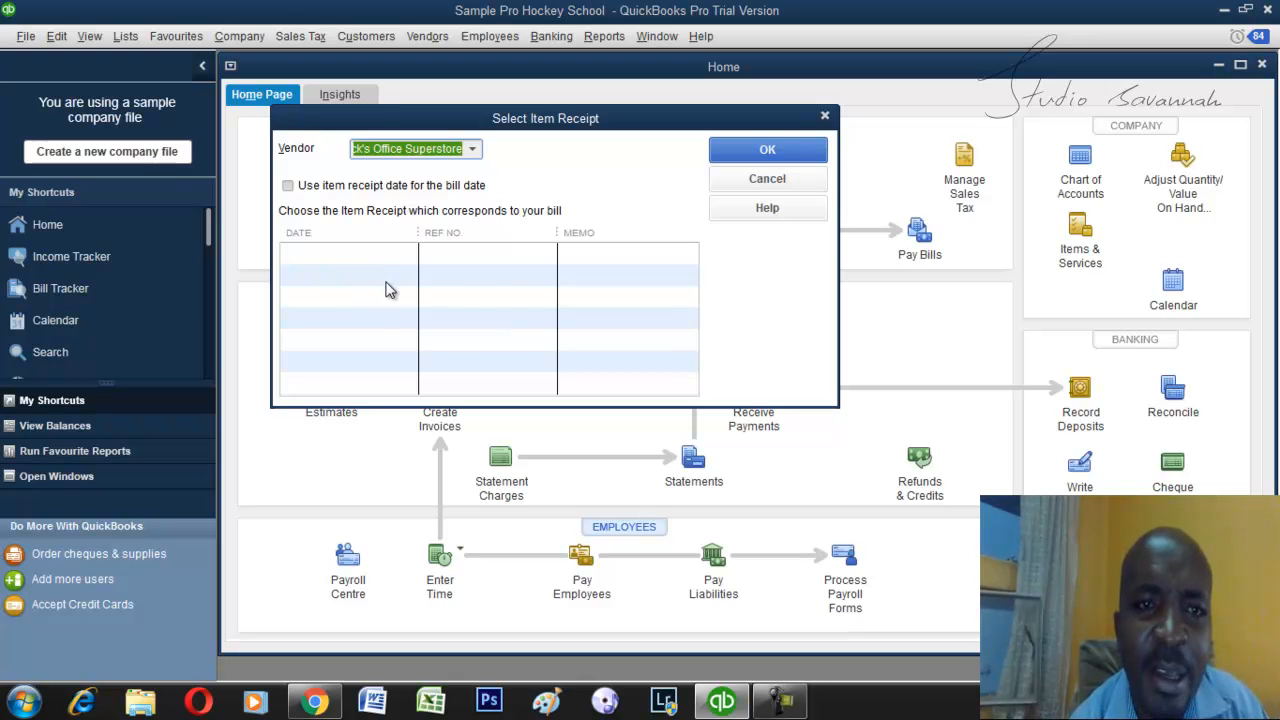
{"action": "left_click", "coordinate": [767, 179]}
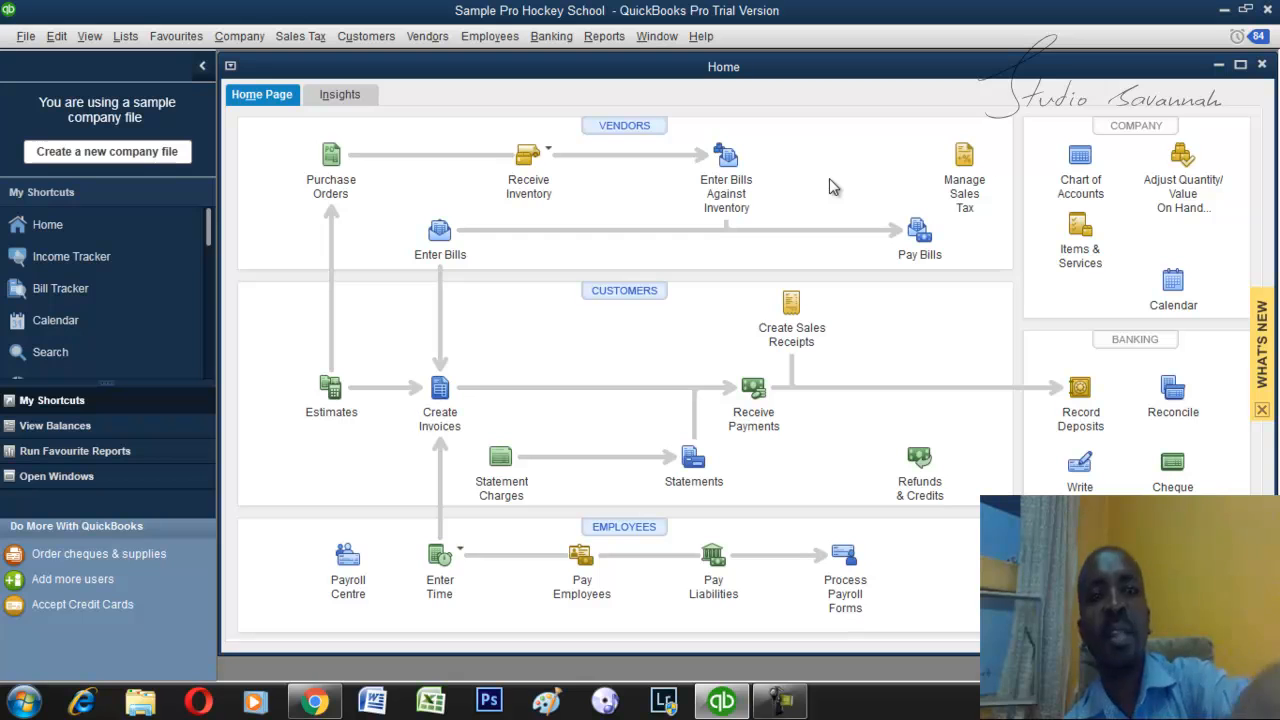
{"action": "left_click", "coordinate": [546, 162]}
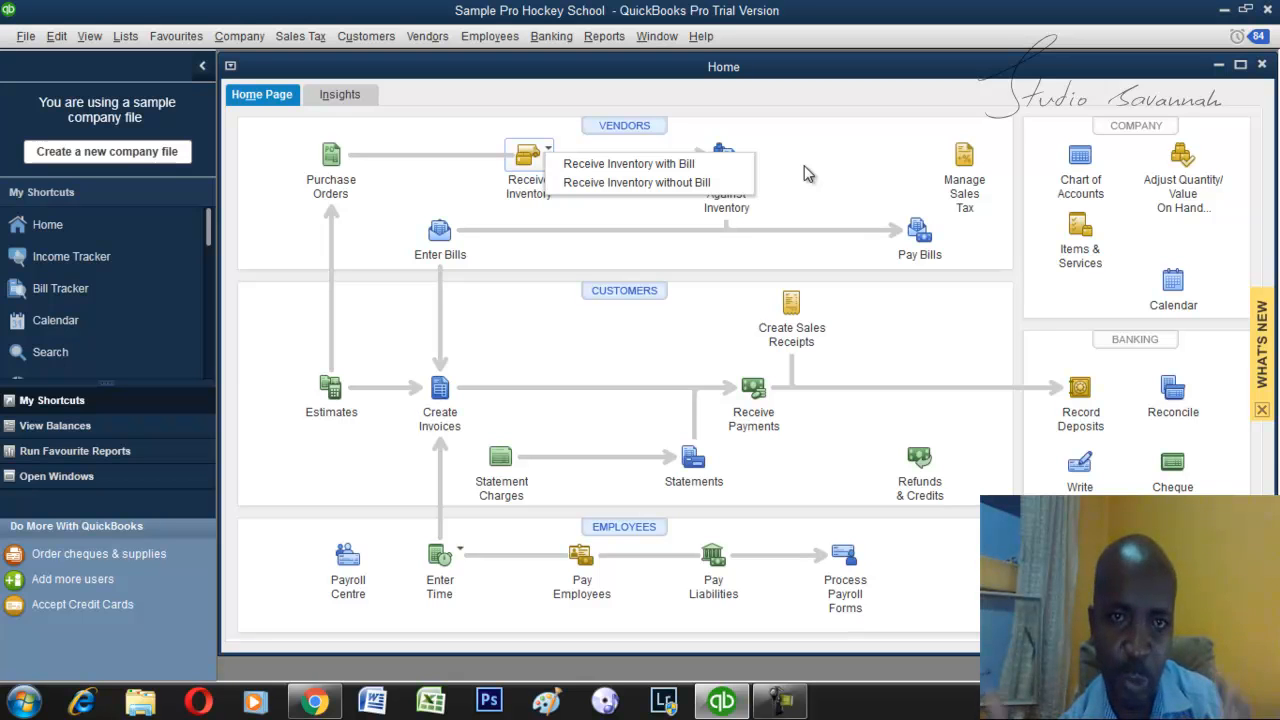
{"action": "key", "text": "Escape"}
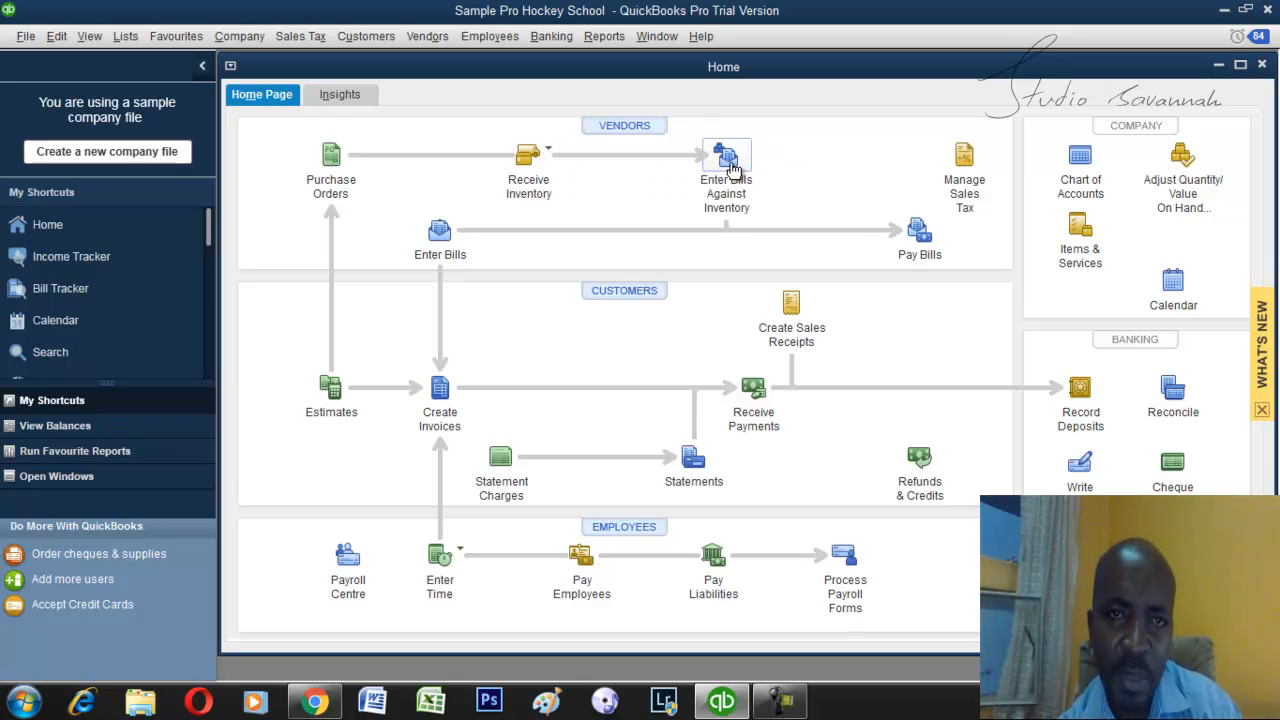
{"action": "left_click", "coordinate": [545, 155]}
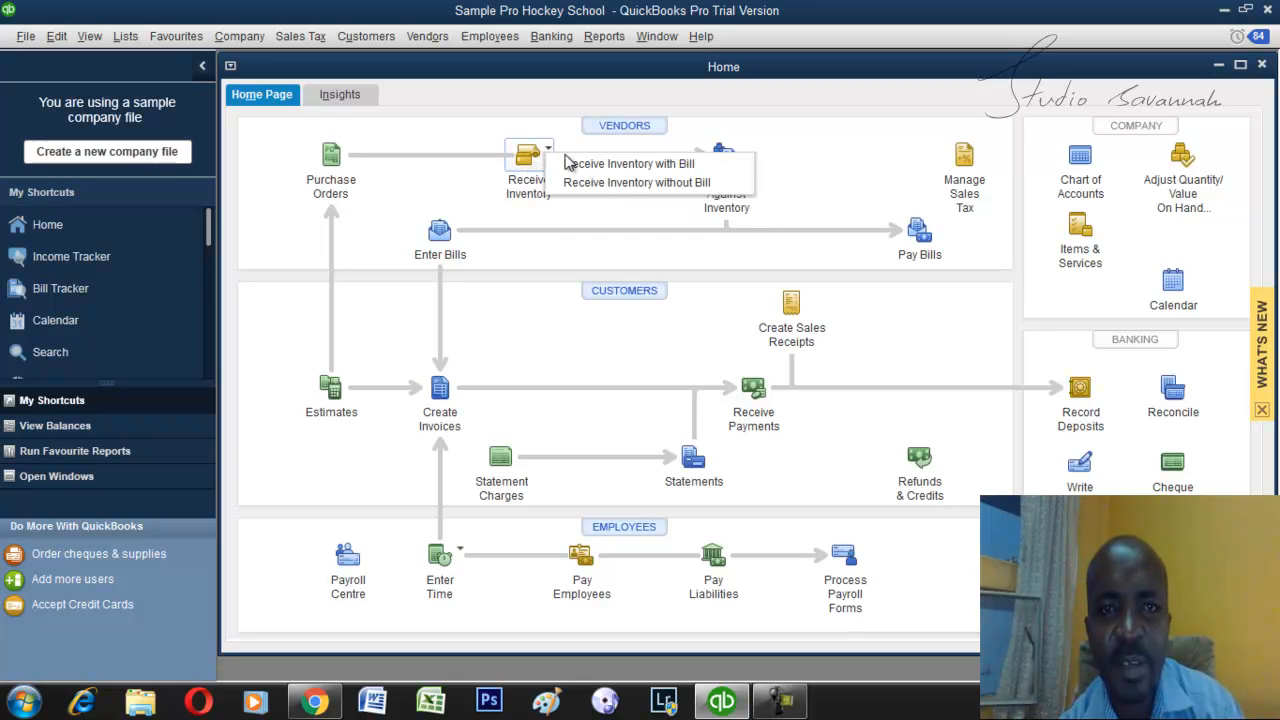
{"action": "left_click", "coordinate": [826, 164]}
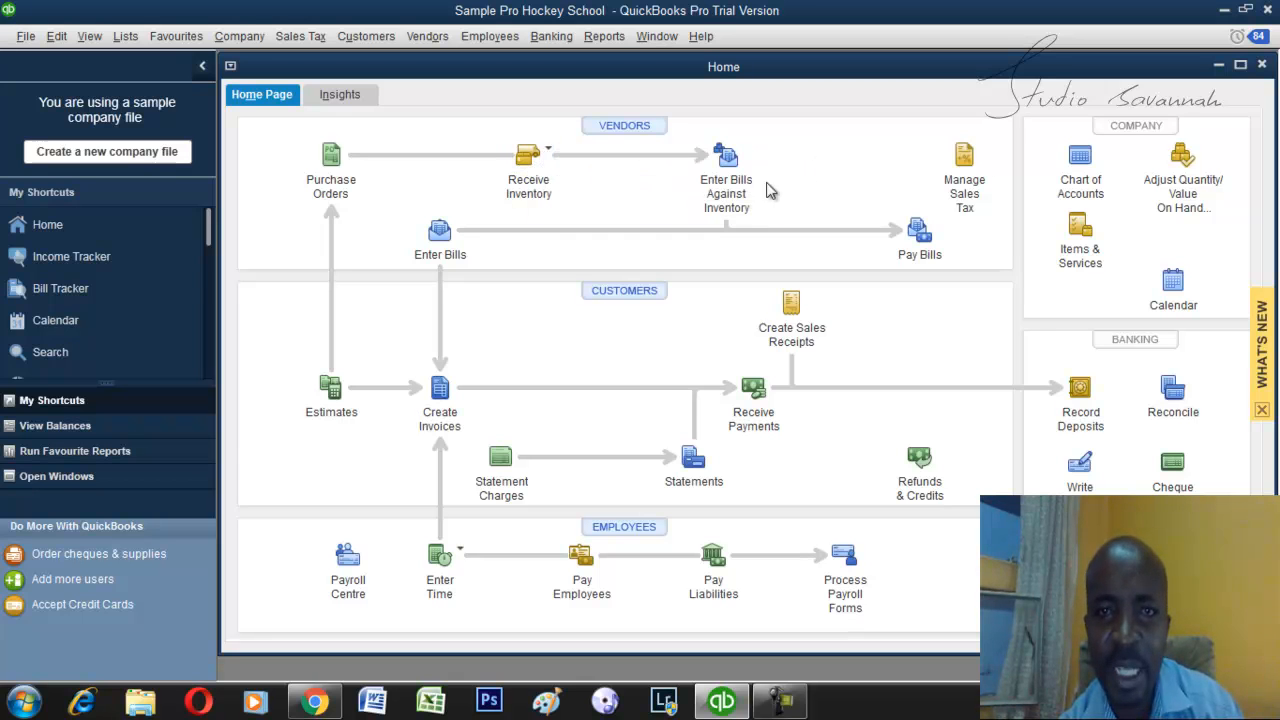
Select the Rick's Office Superstore bill due 01/20/2023 for payment in full.
{"action": "left_click", "coordinate": [920, 240]}
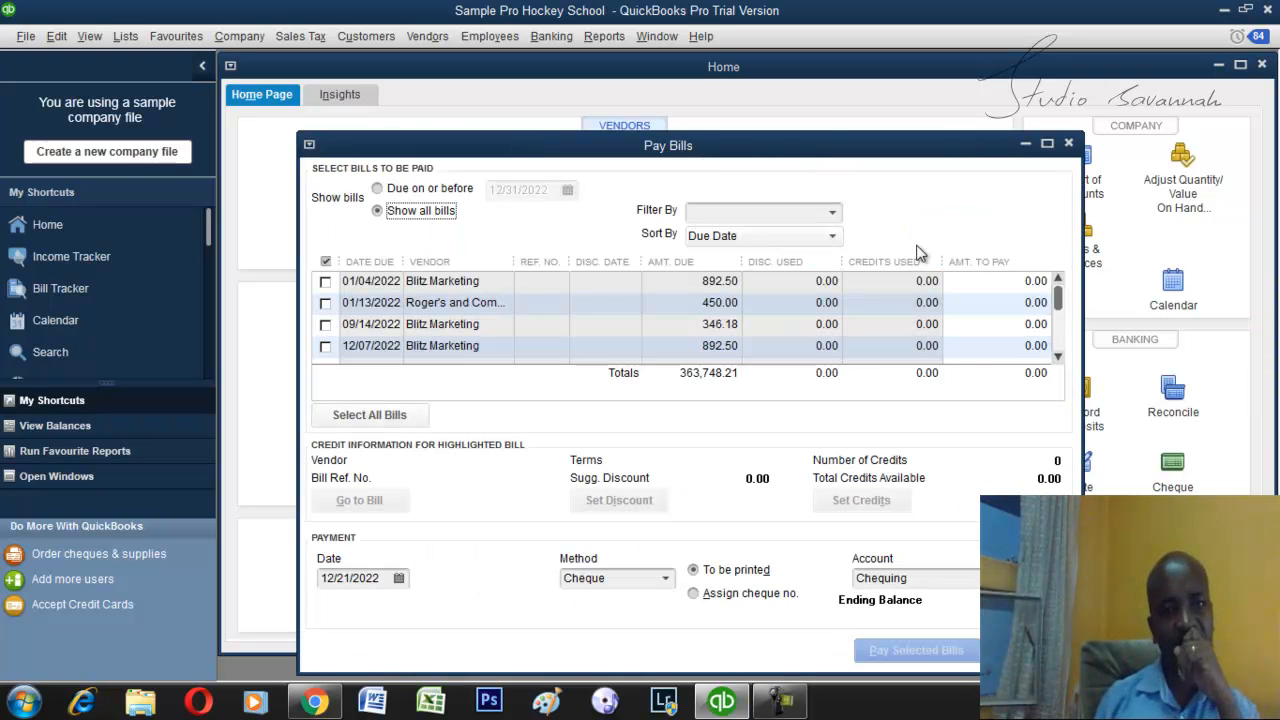
{"action": "key", "text": "Escape"}
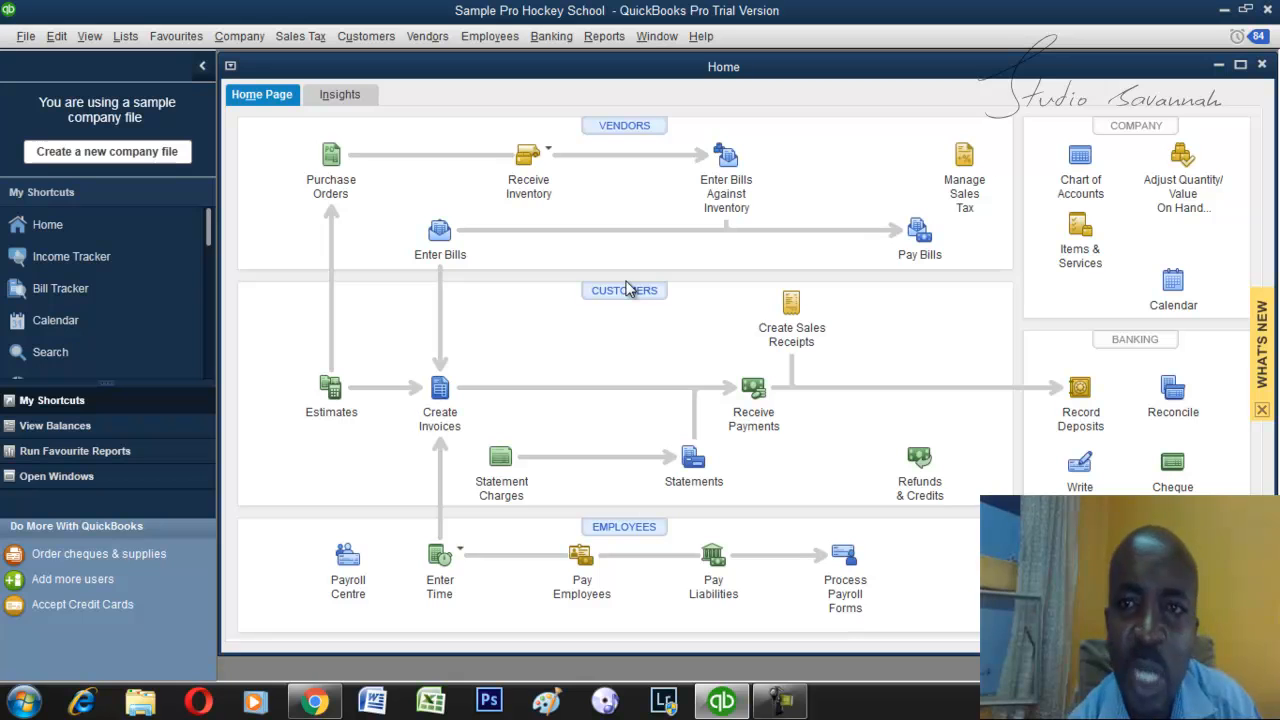
{"action": "left_click", "coordinate": [922, 238]}
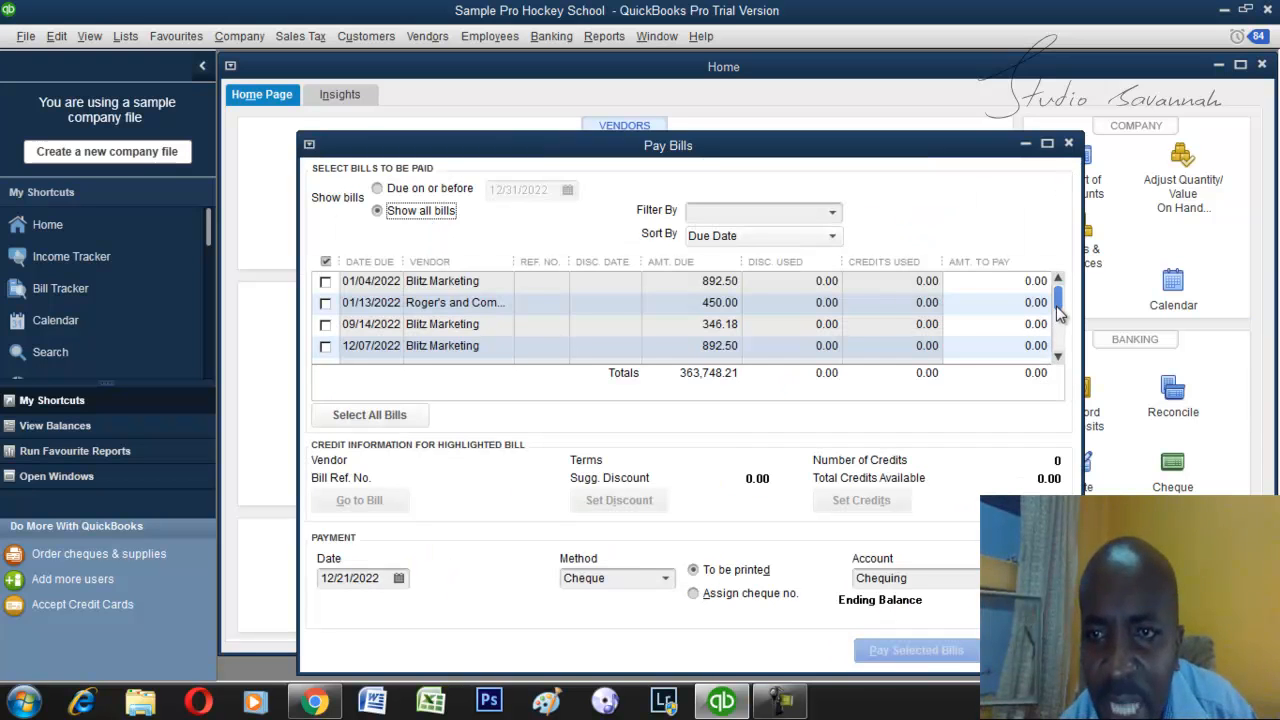
{"action": "left_click_drag", "start_coordinate": [1059, 313], "coordinate": [1061, 362]}
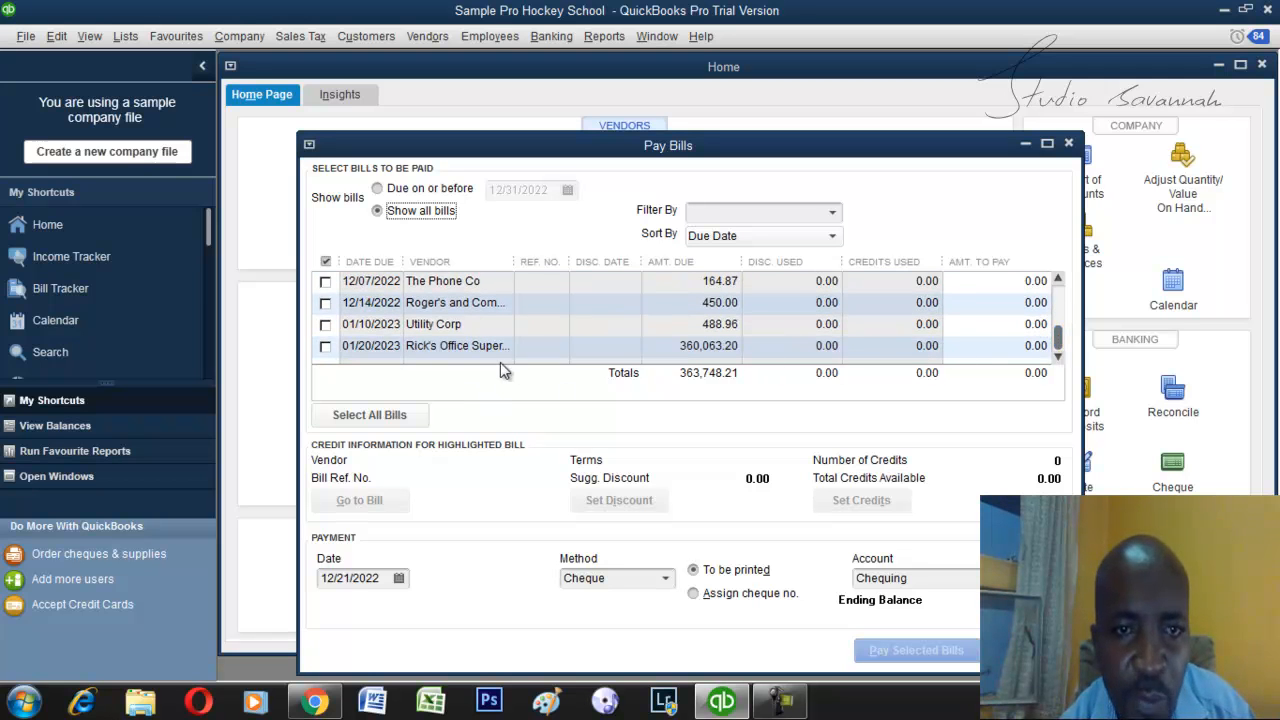
{"action": "left_click", "coordinate": [324, 346]}
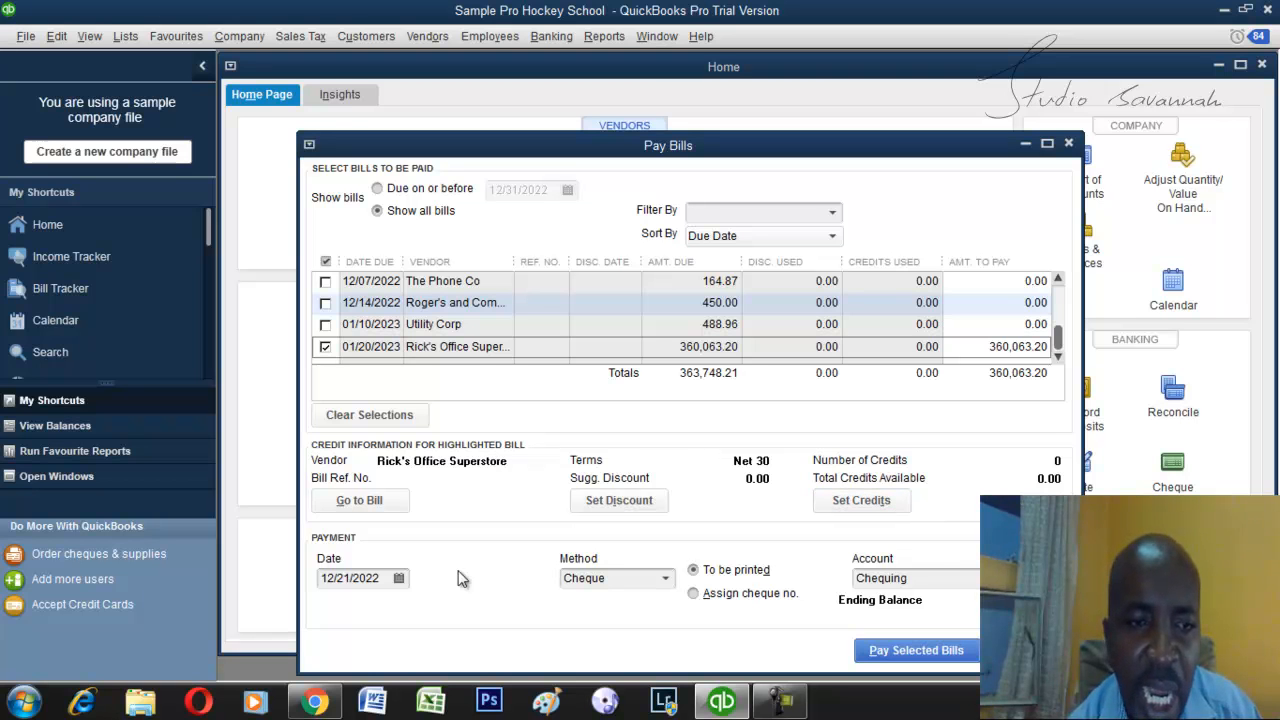
Set the bill payment to 12/30/2022 by Cheque from the Chequing account, with an assigned cheque number instead of printing.
{"action": "left_click", "coordinate": [399, 581]}
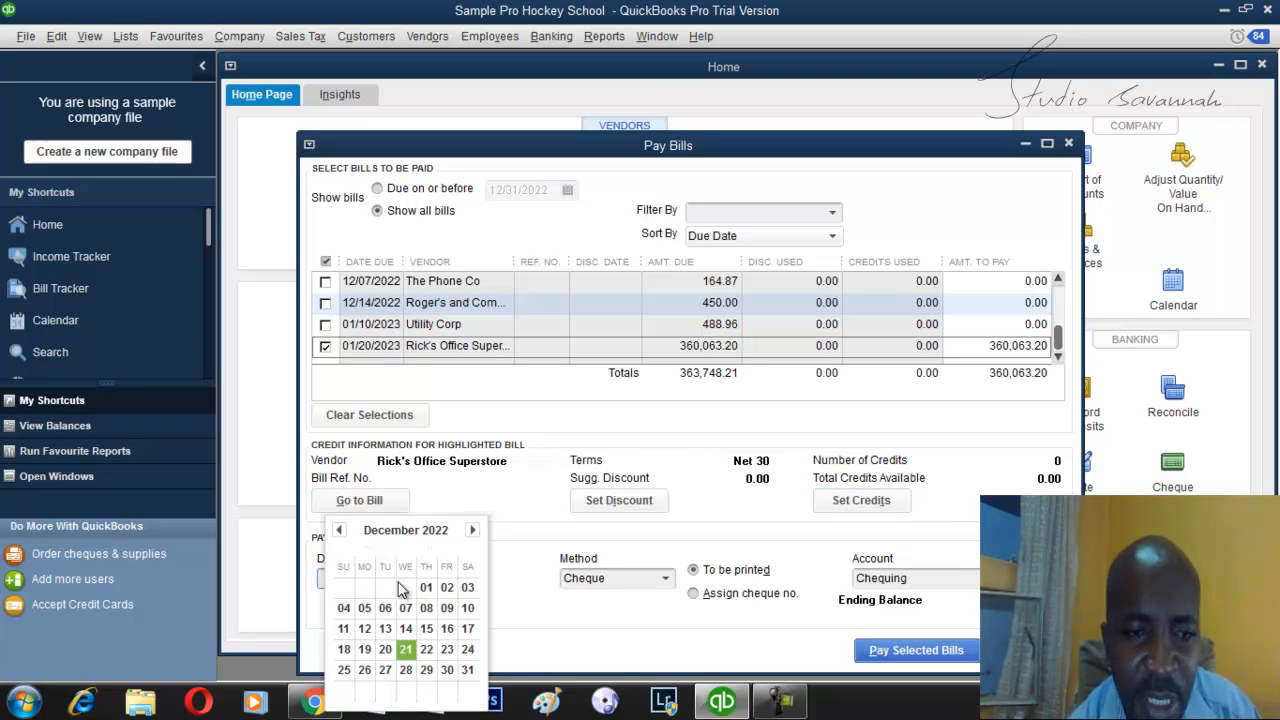
{"action": "left_click", "coordinate": [447, 671]}
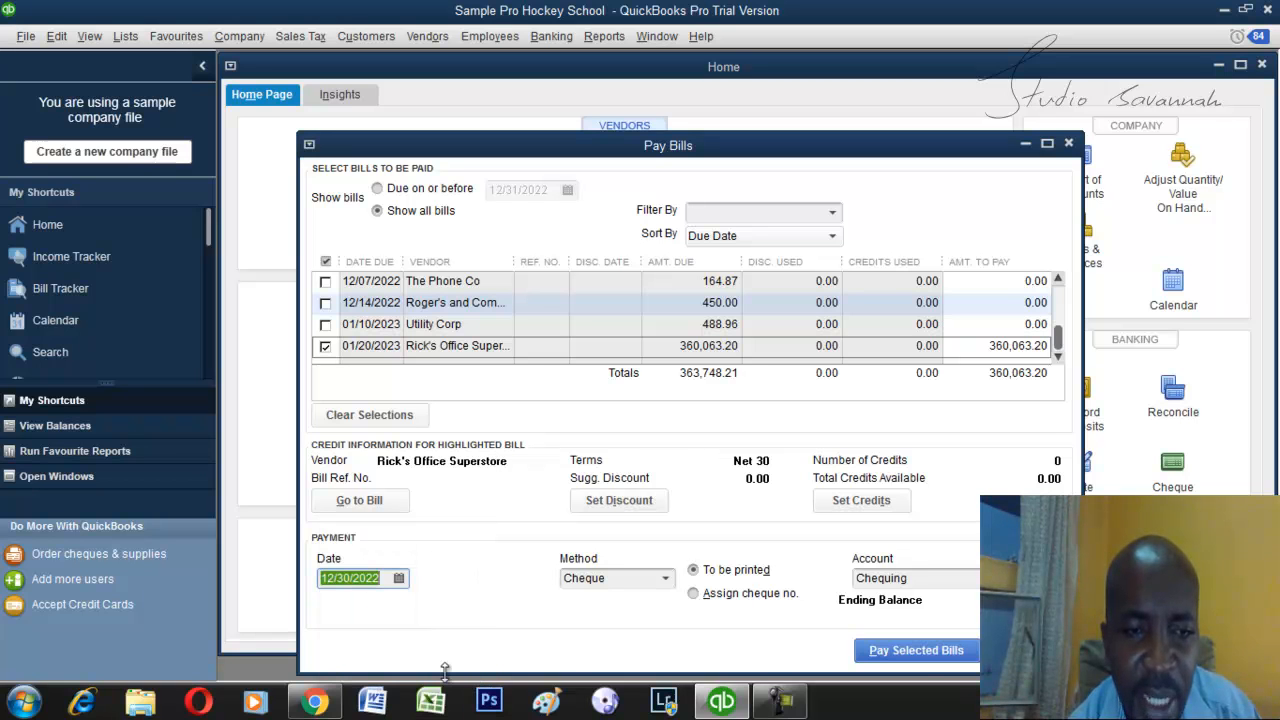
{"action": "left_click", "coordinate": [667, 580]}
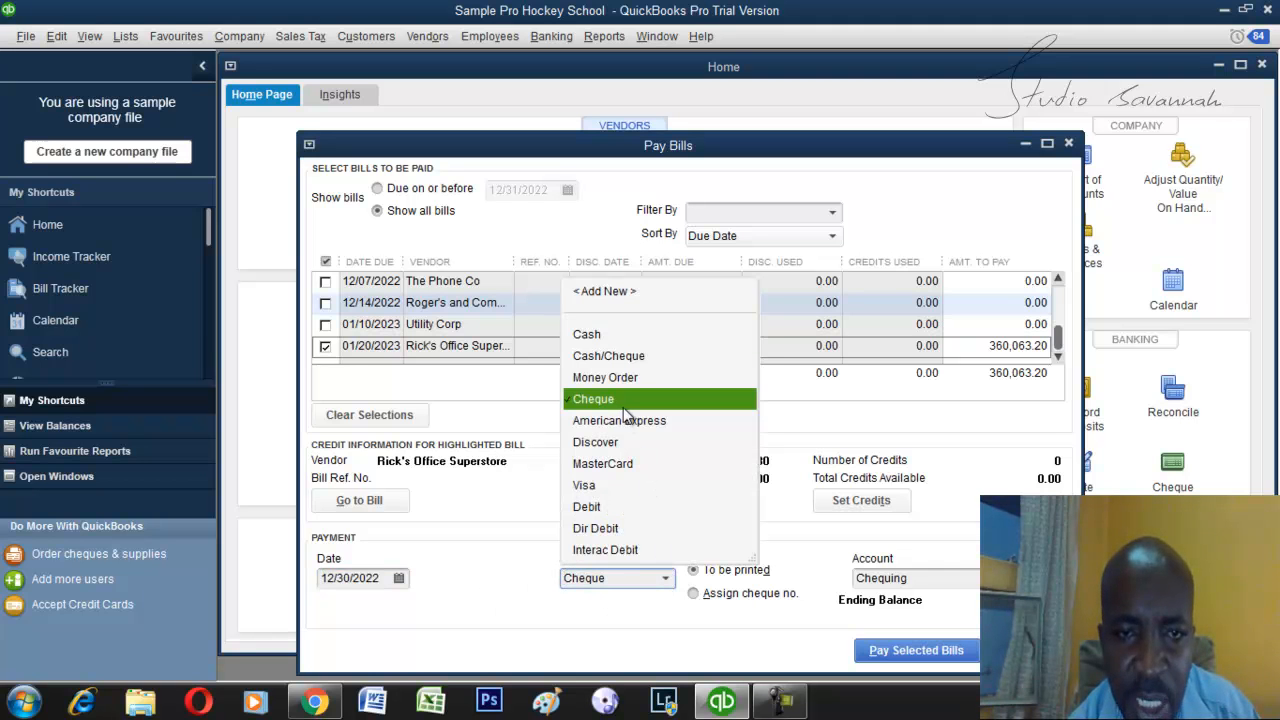
{"action": "left_click", "coordinate": [515, 565]}
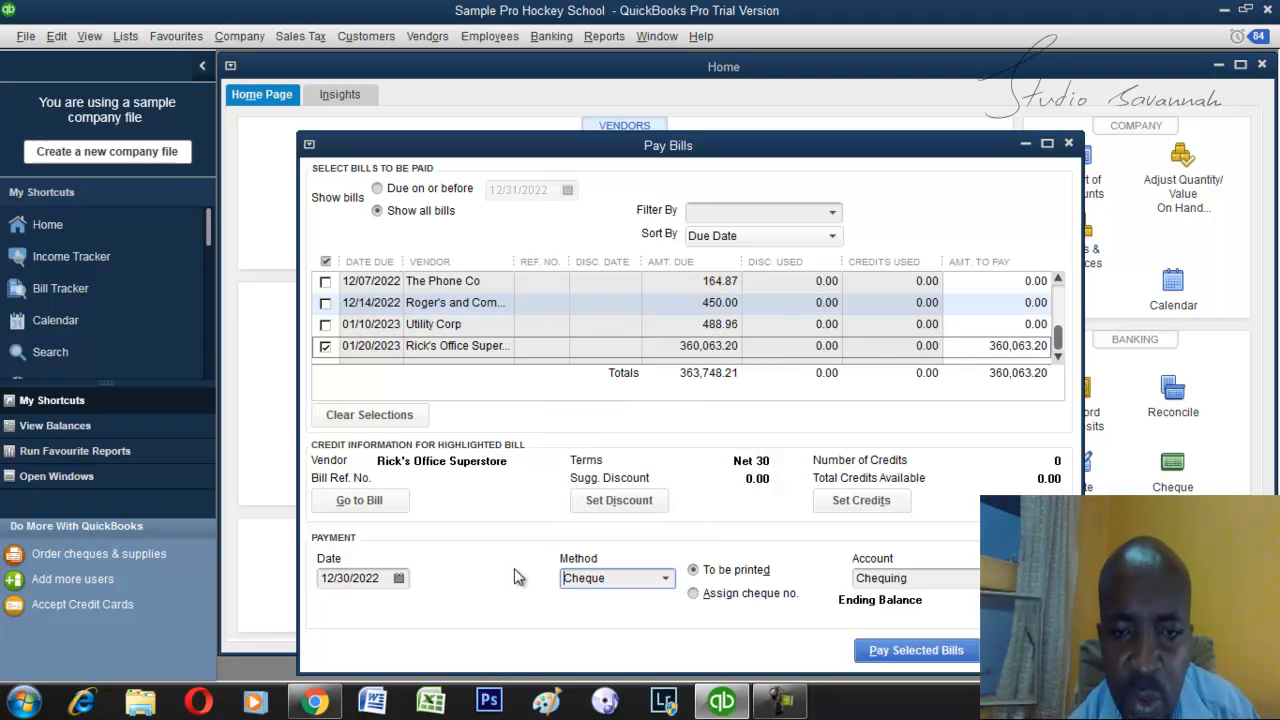
{"action": "left_click", "coordinate": [693, 594]}
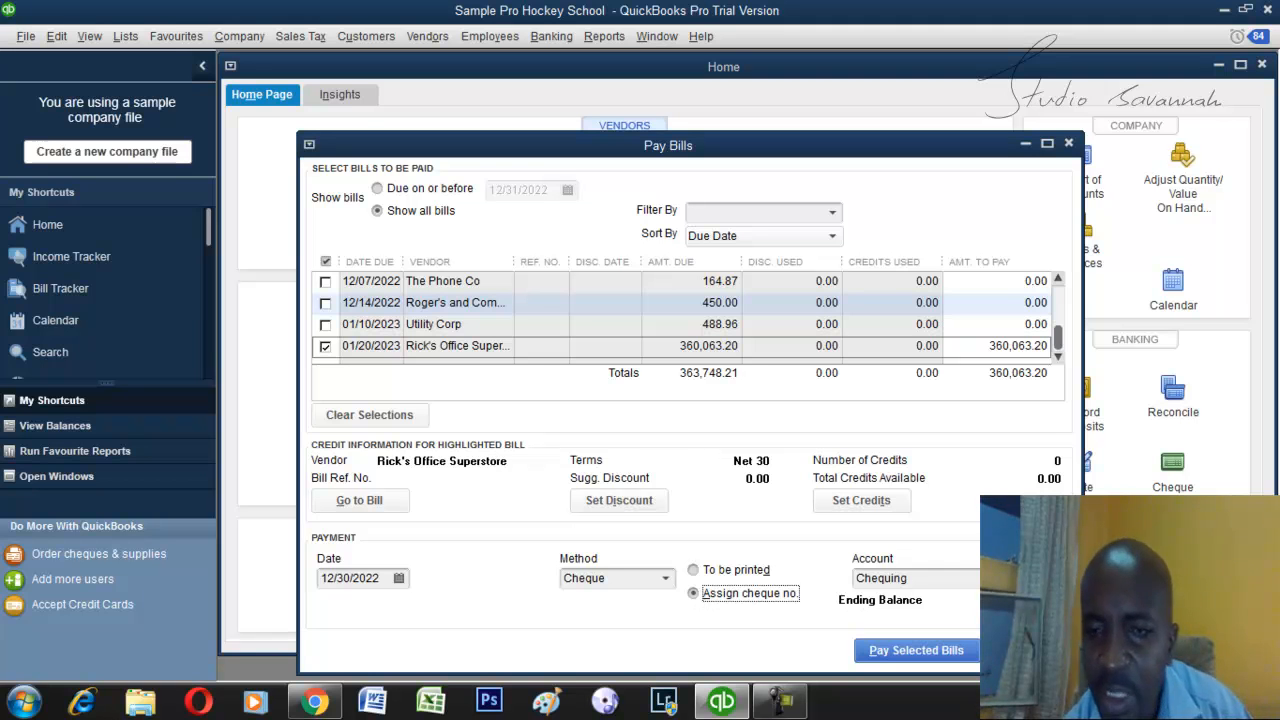
{"action": "left_click", "coordinate": [1052, 579]}
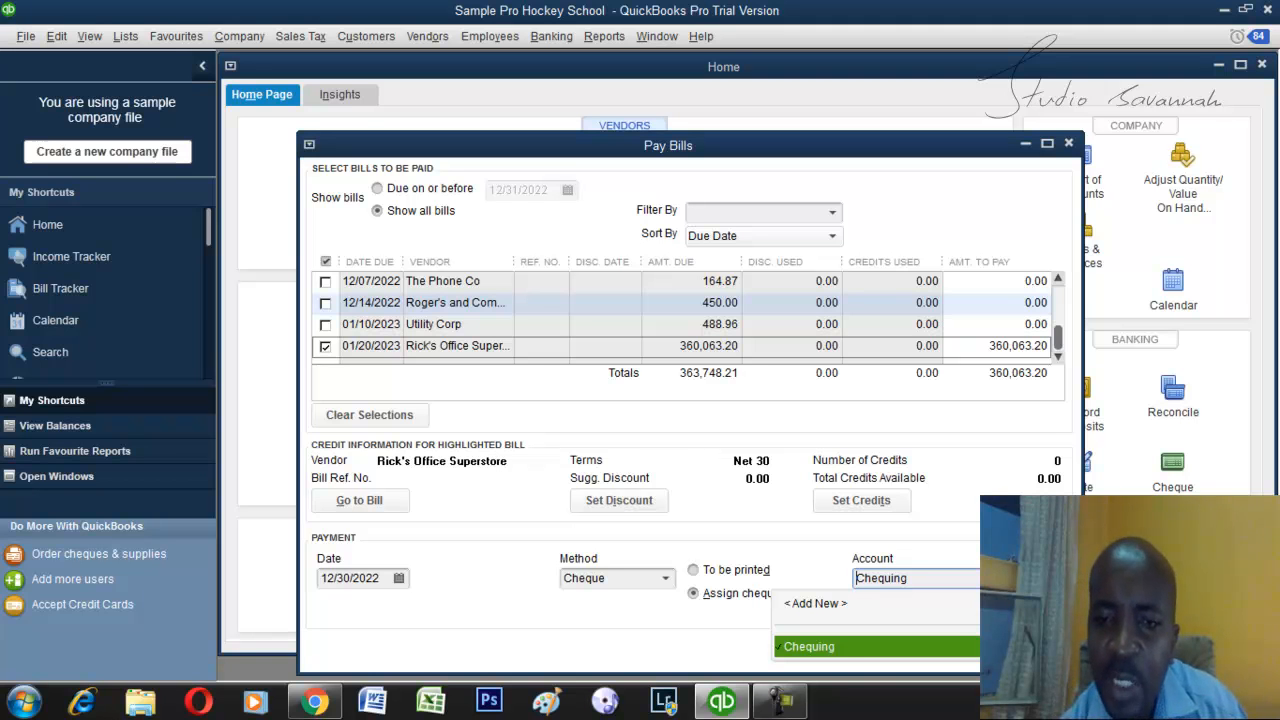
{"action": "key", "text": "Return"}
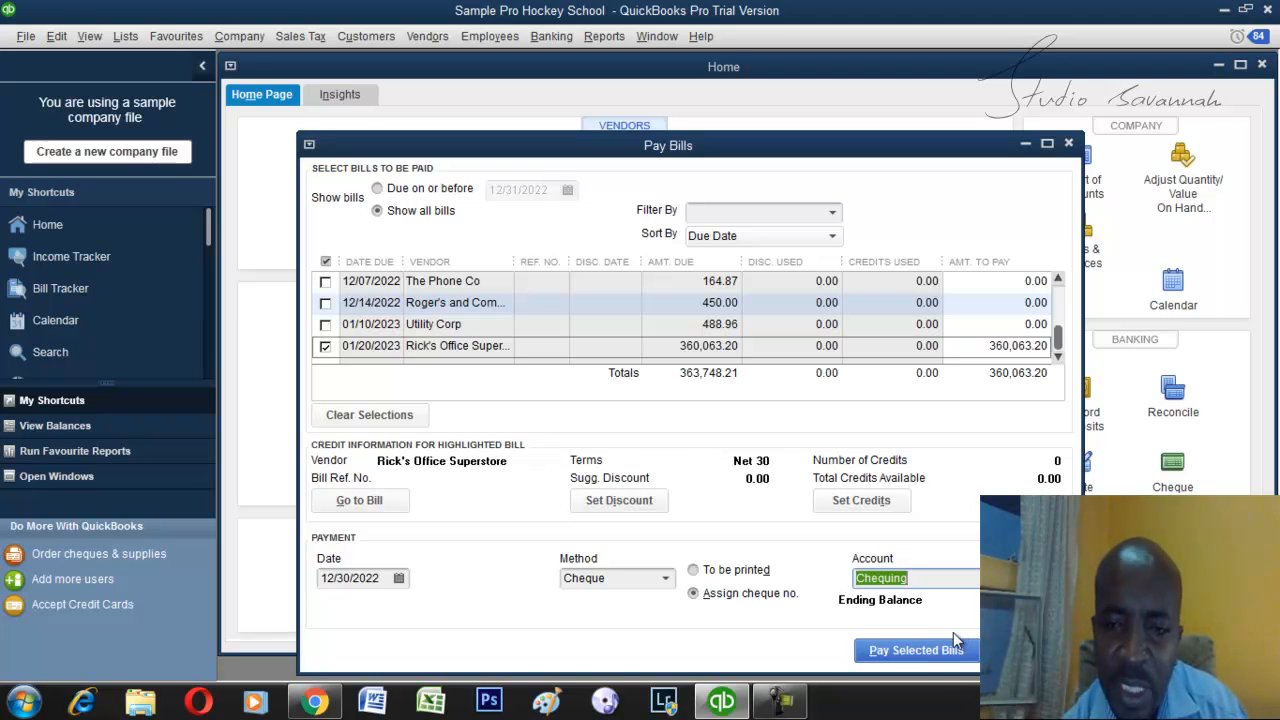
Pay the selected bill, letting QuickBooks assign the cheque number, and close the payment summary.
{"action": "left_click", "coordinate": [916, 651]}
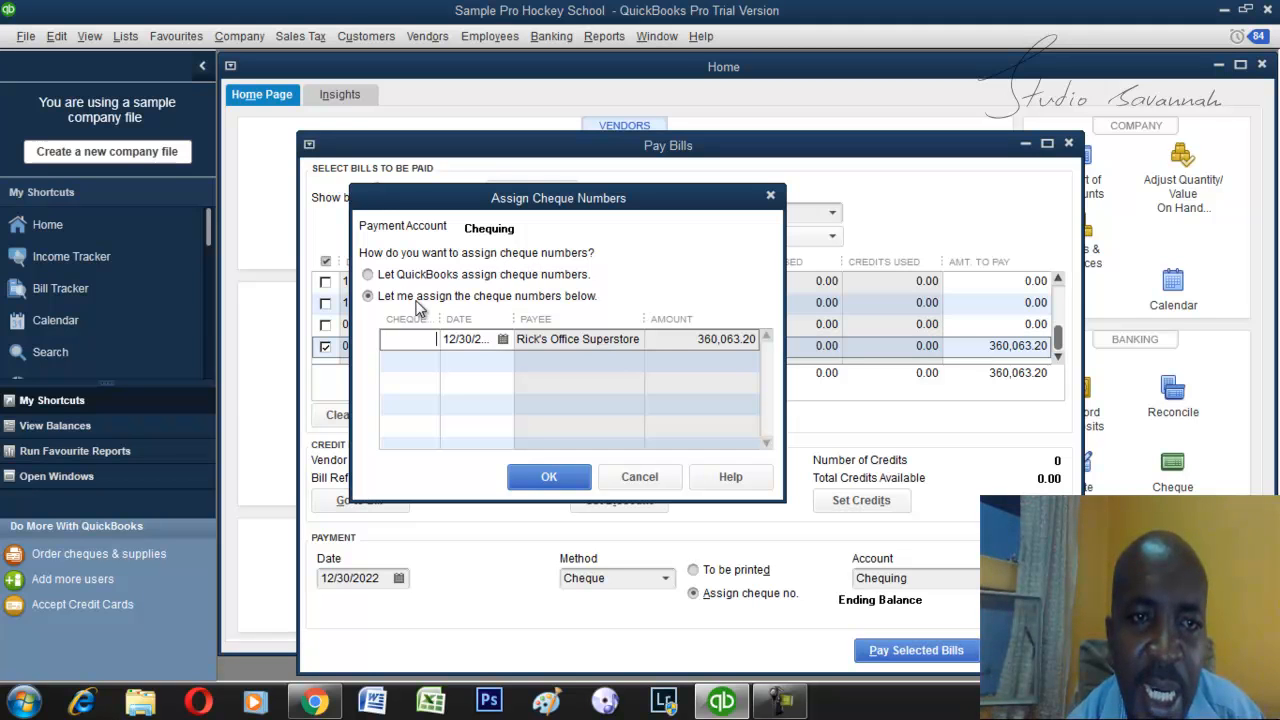
{"action": "left_click", "coordinate": [368, 276]}
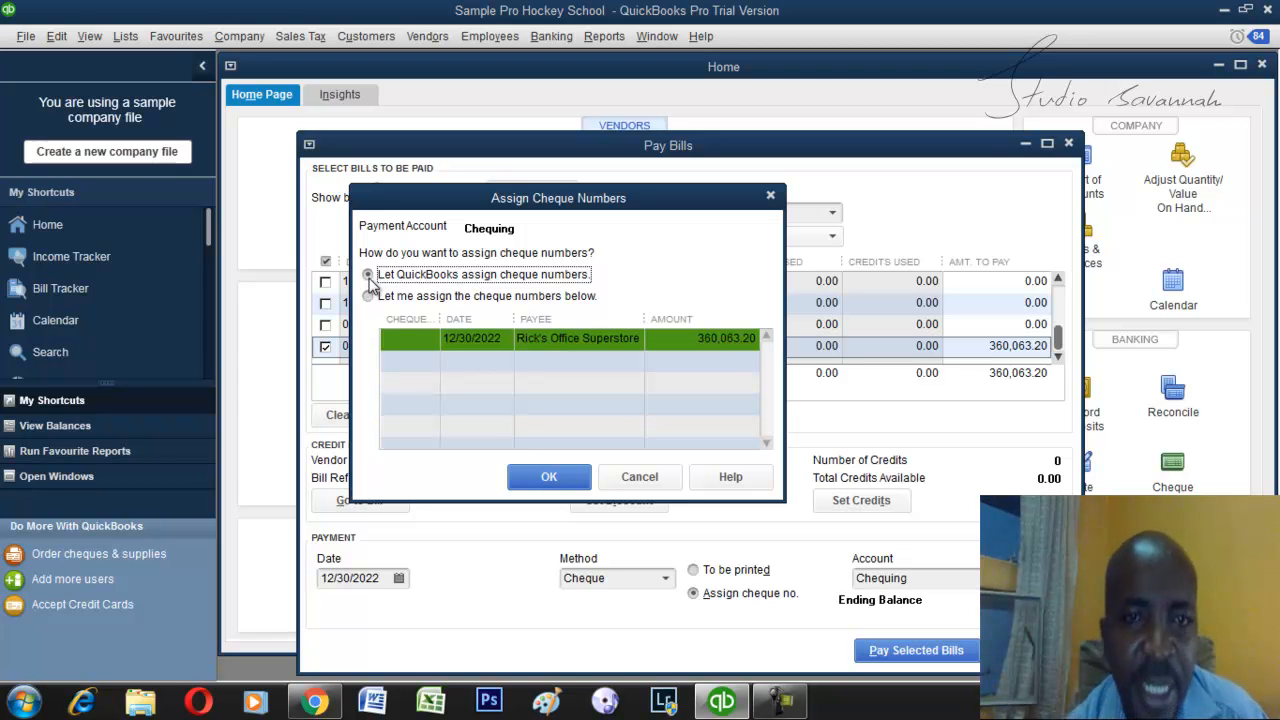
{"action": "left_click", "coordinate": [524, 480]}
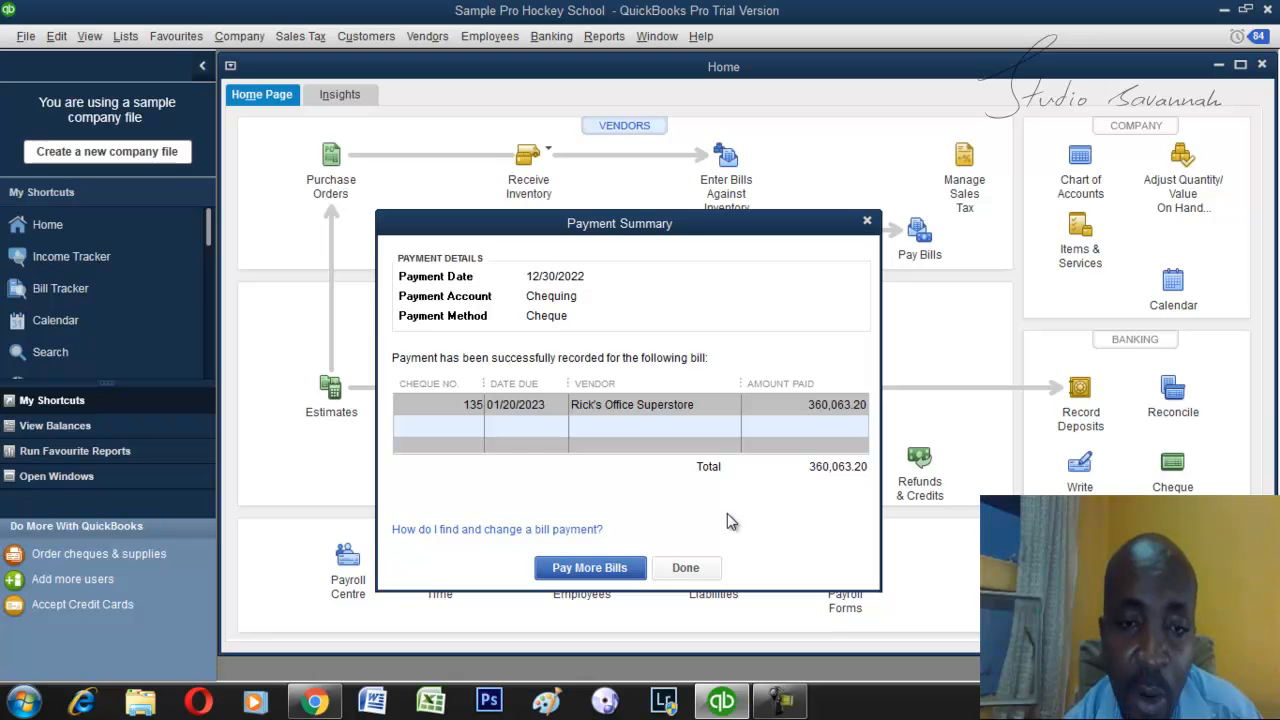
{"action": "left_click", "coordinate": [677, 568]}
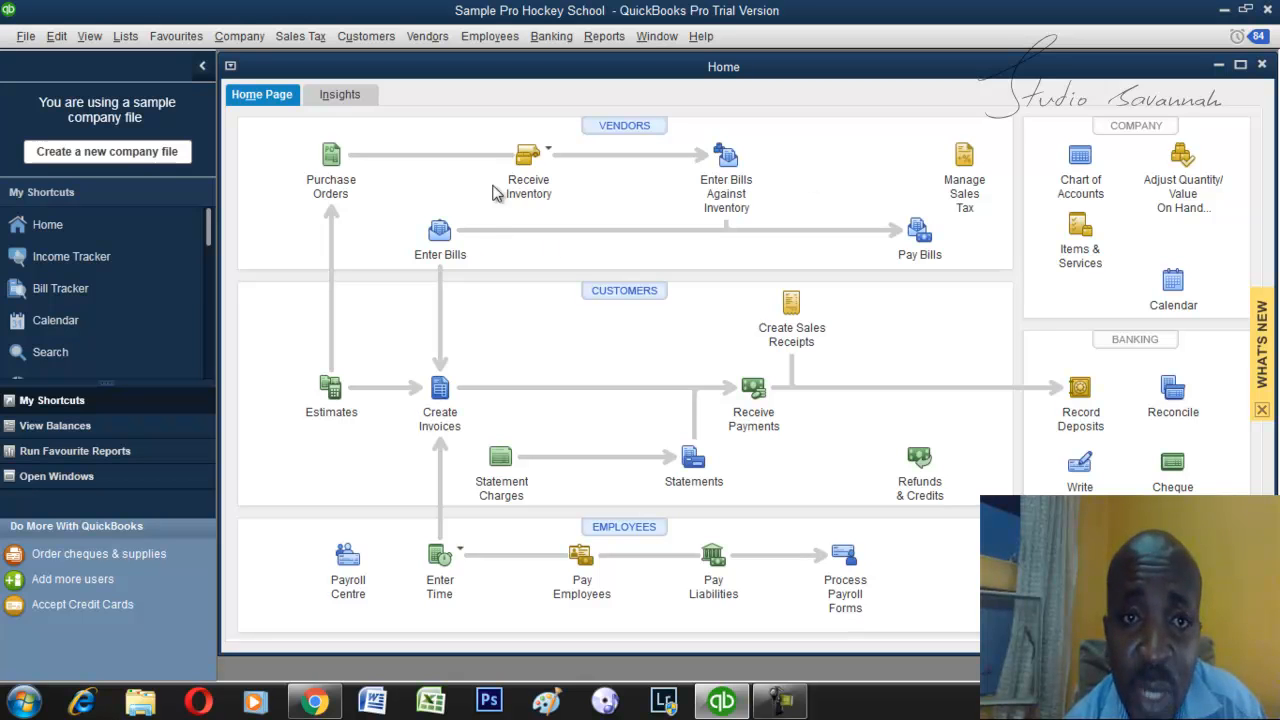
Start a purchase order to Fisher Supplies with the class School, leaving the drop-ship address empty.
{"action": "left_click", "coordinate": [547, 150]}
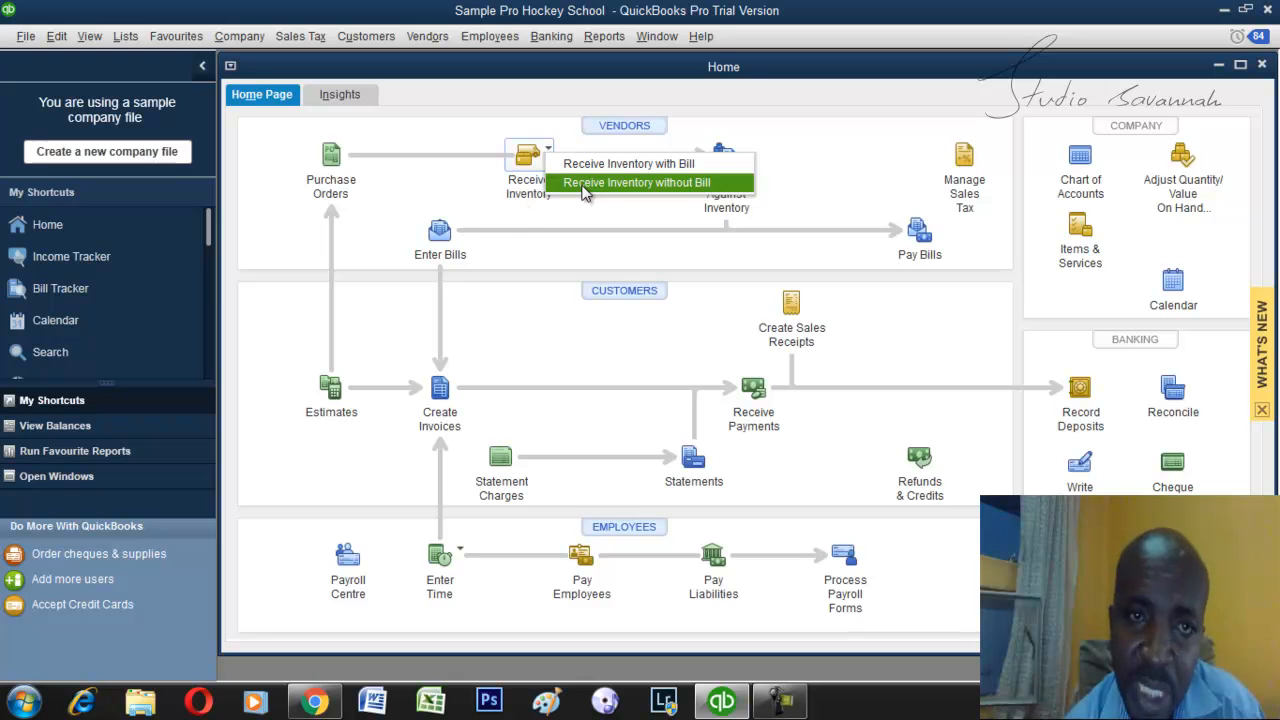
{"action": "left_click", "coordinate": [292, 208]}
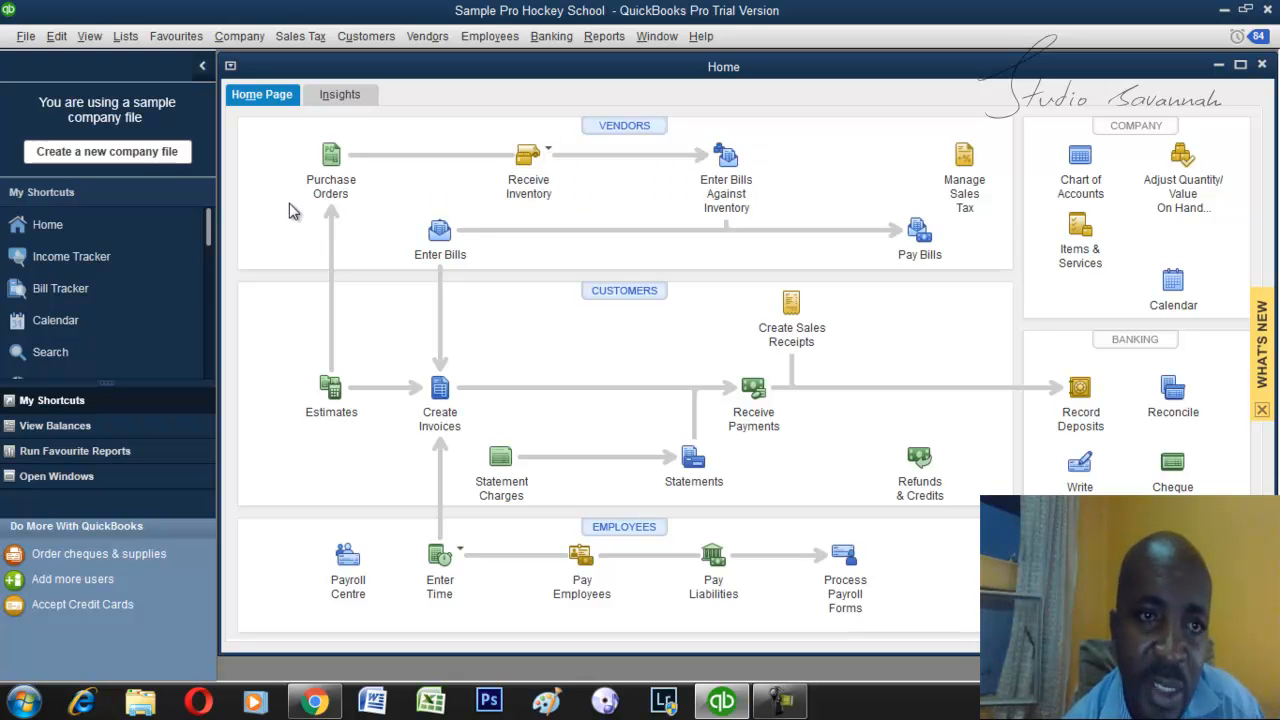
{"action": "left_click", "coordinate": [327, 163]}
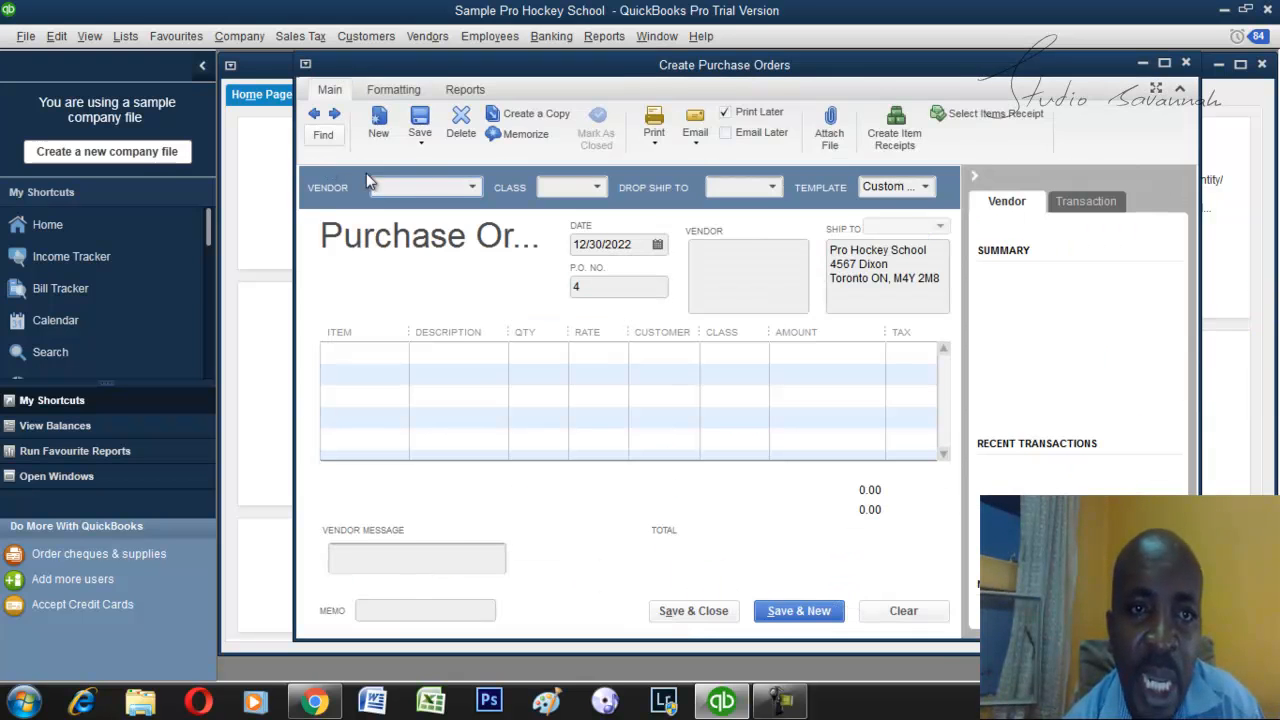
{"action": "left_click", "coordinate": [472, 189]}
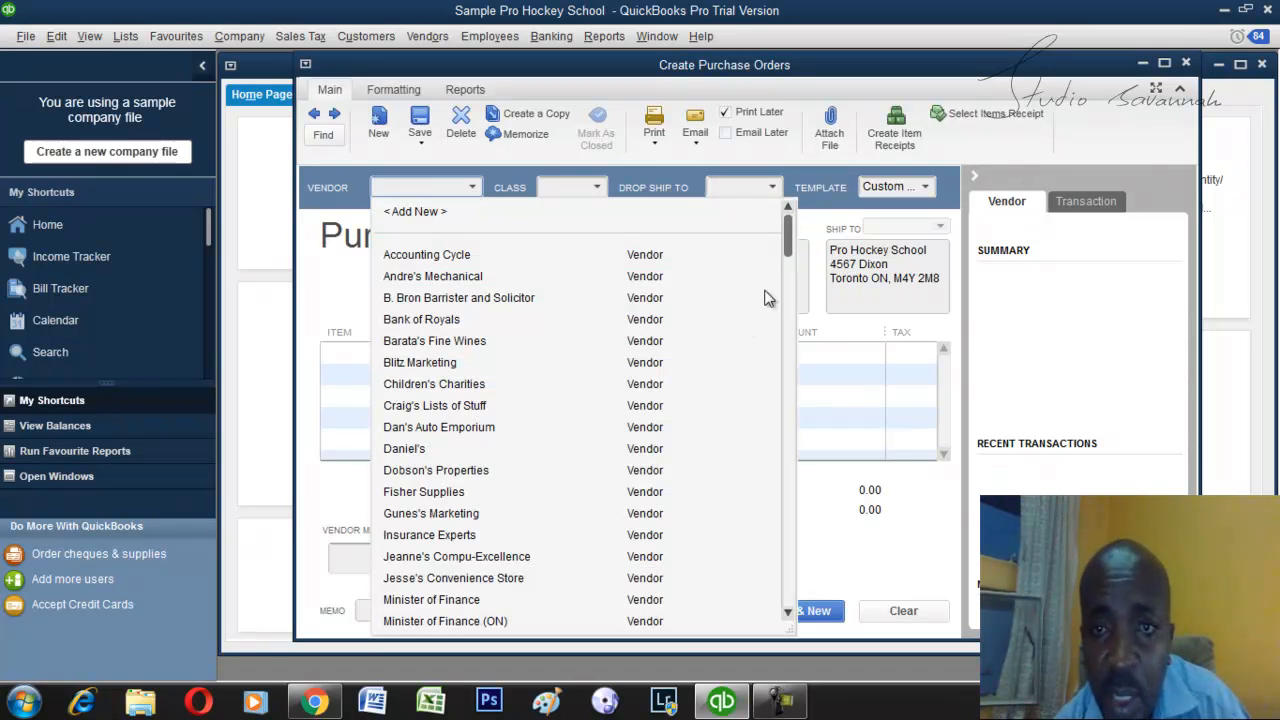
{"action": "left_click_drag", "start_coordinate": [789, 235], "coordinate": [789, 302]}
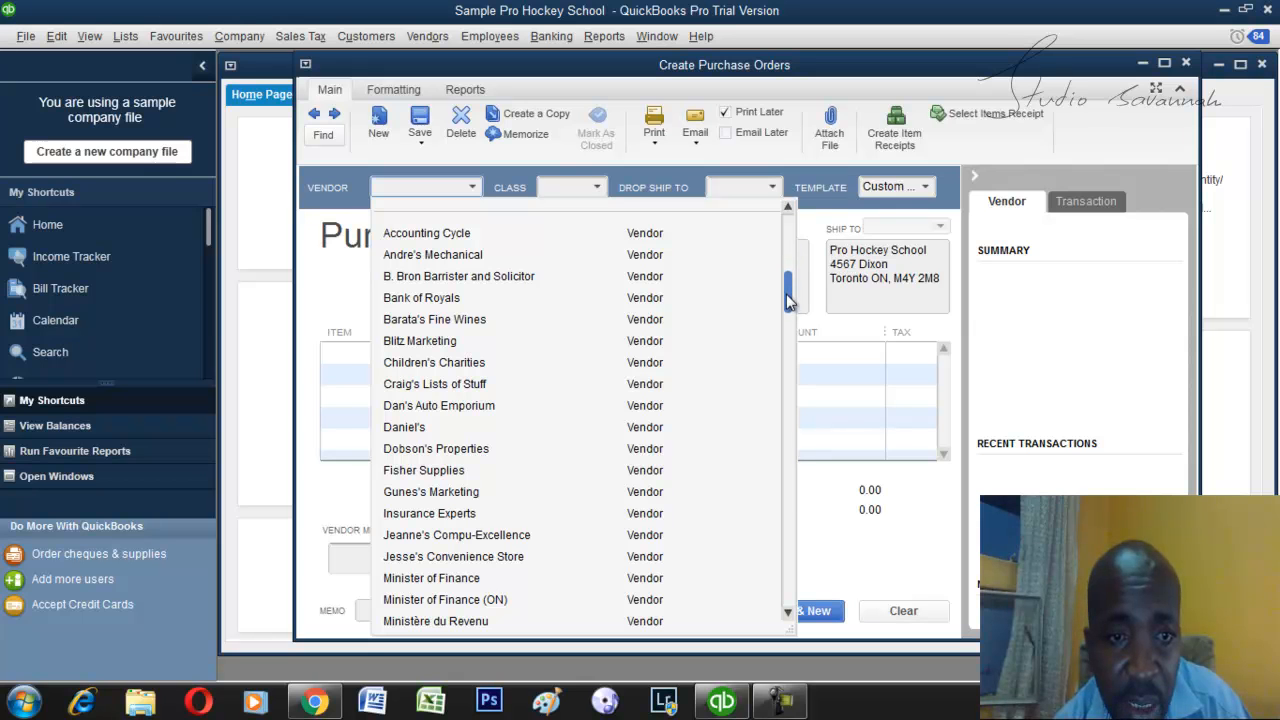
{"action": "left_click", "coordinate": [516, 471]}
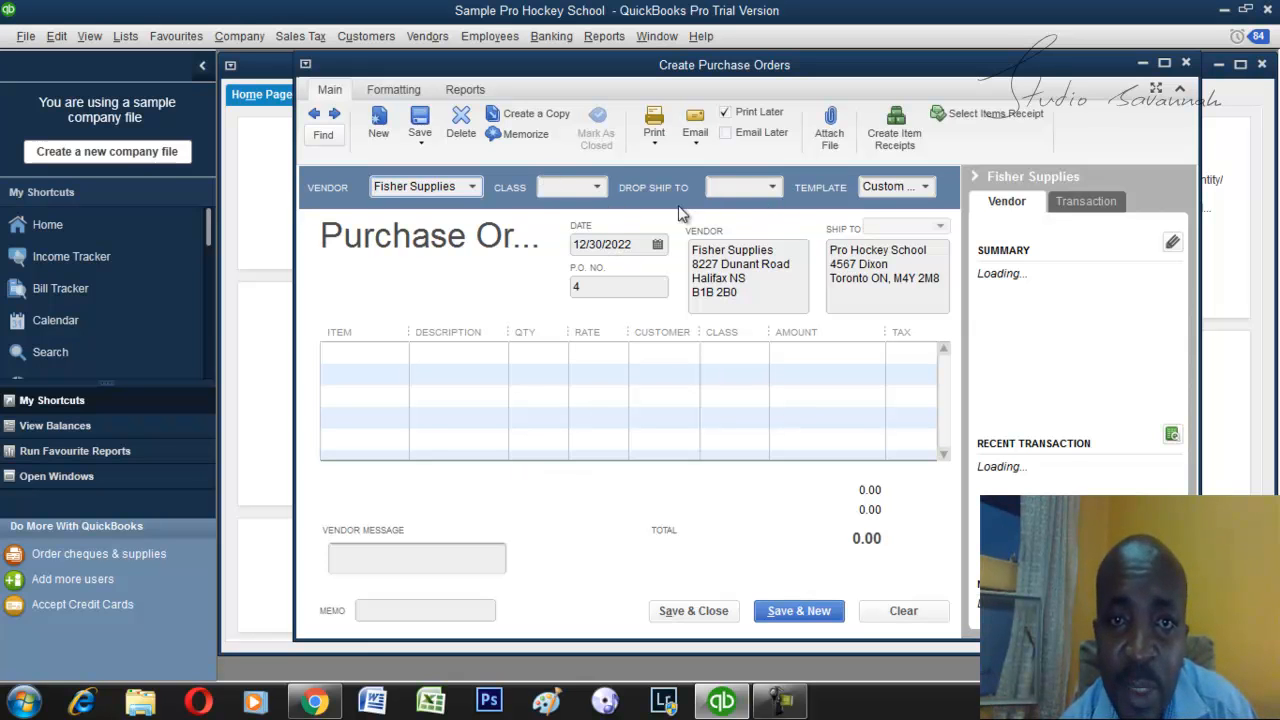
{"action": "left_click", "coordinate": [597, 188]}
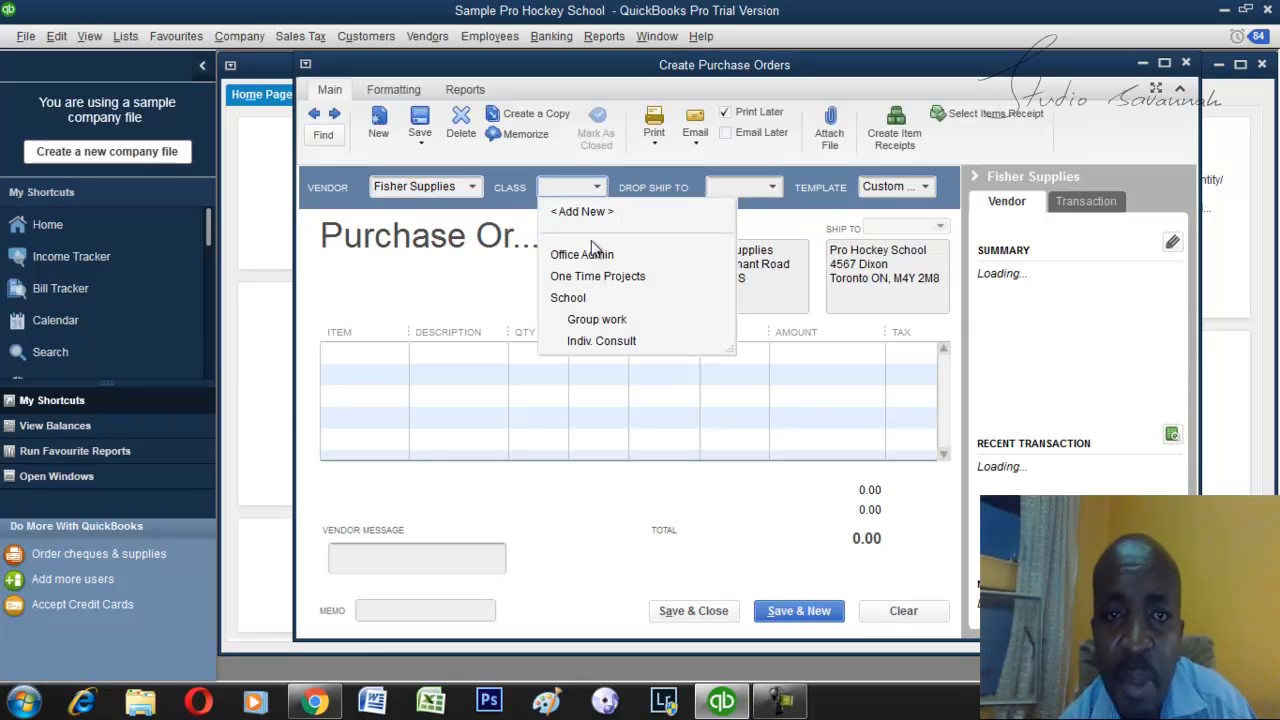
{"action": "left_click", "coordinate": [577, 299]}
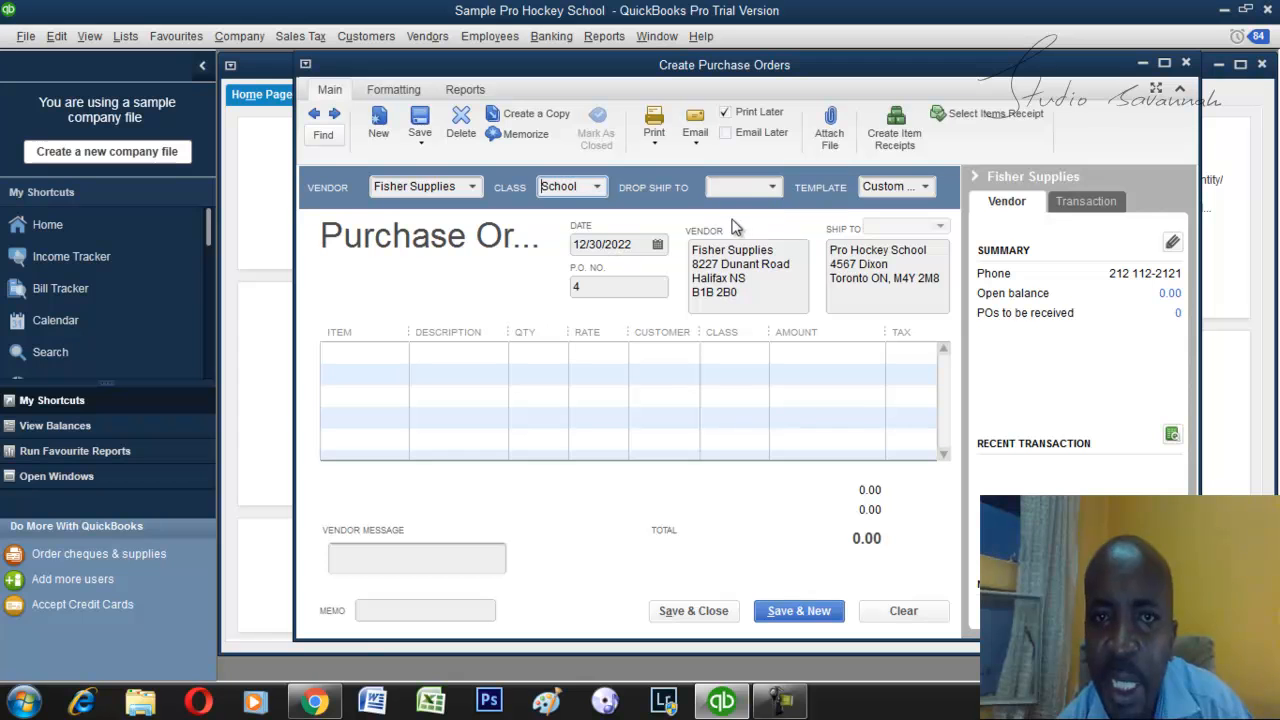
{"action": "left_click", "coordinate": [774, 188]}
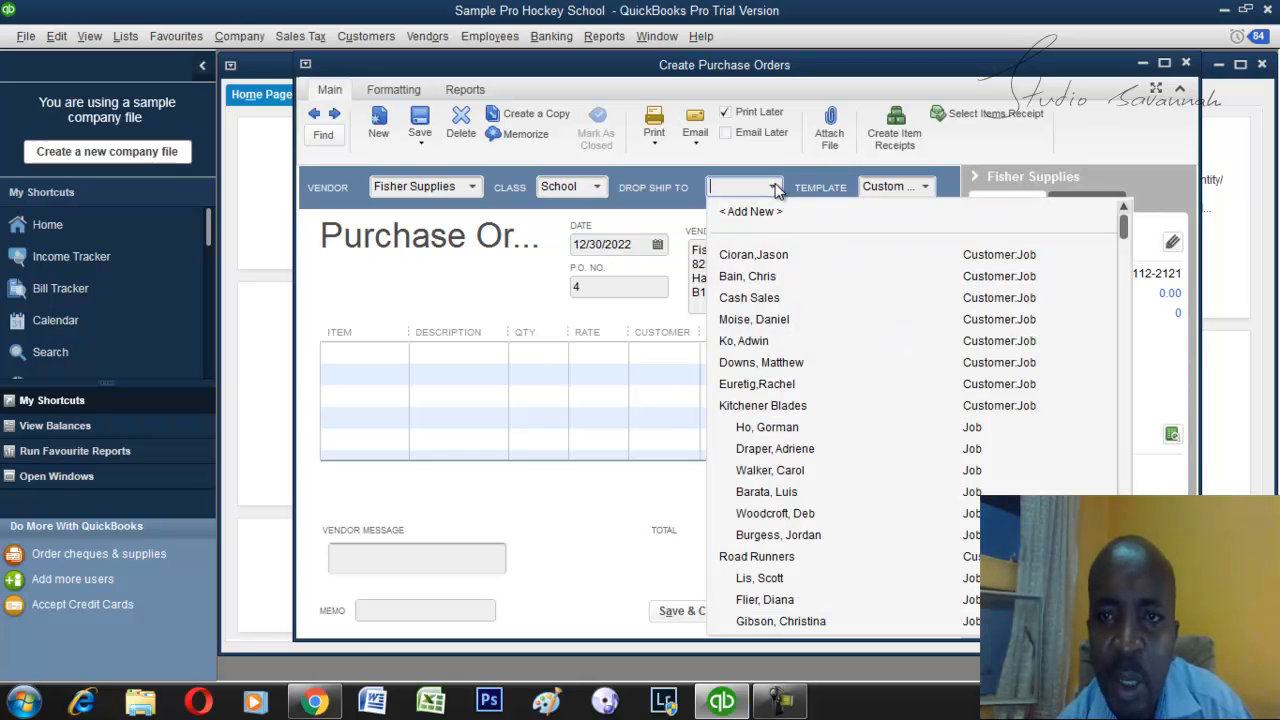
{"action": "left_click", "coordinate": [776, 190]}
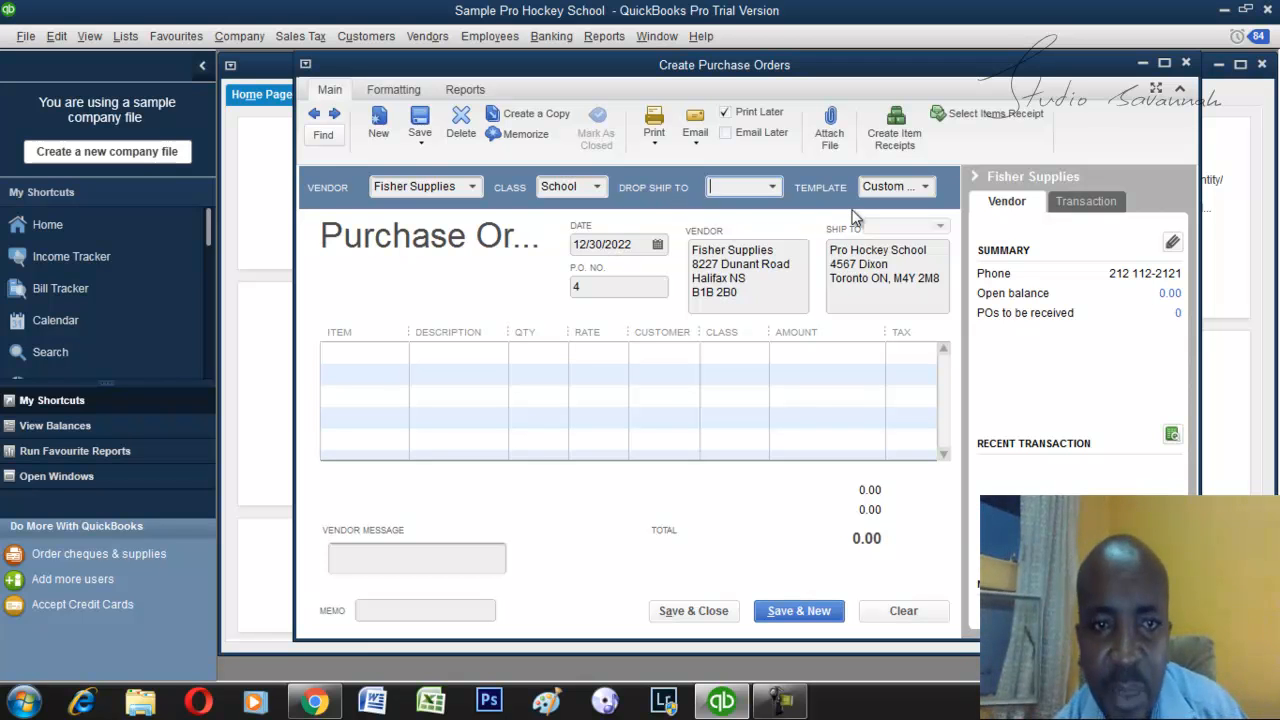
Add the Mini Lord Stulney Cup to the purchase order's first line with a quantity of 100.
{"action": "left_click", "coordinate": [400, 357]}
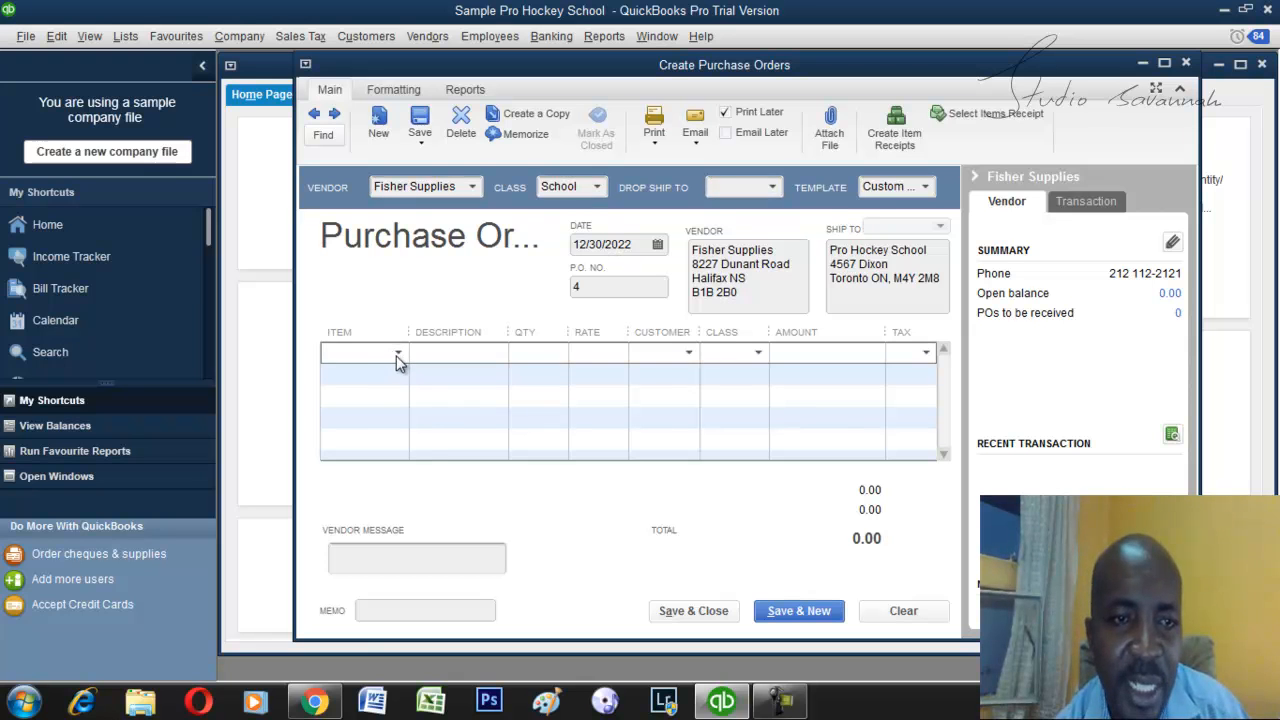
{"action": "left_click", "coordinate": [398, 356]}
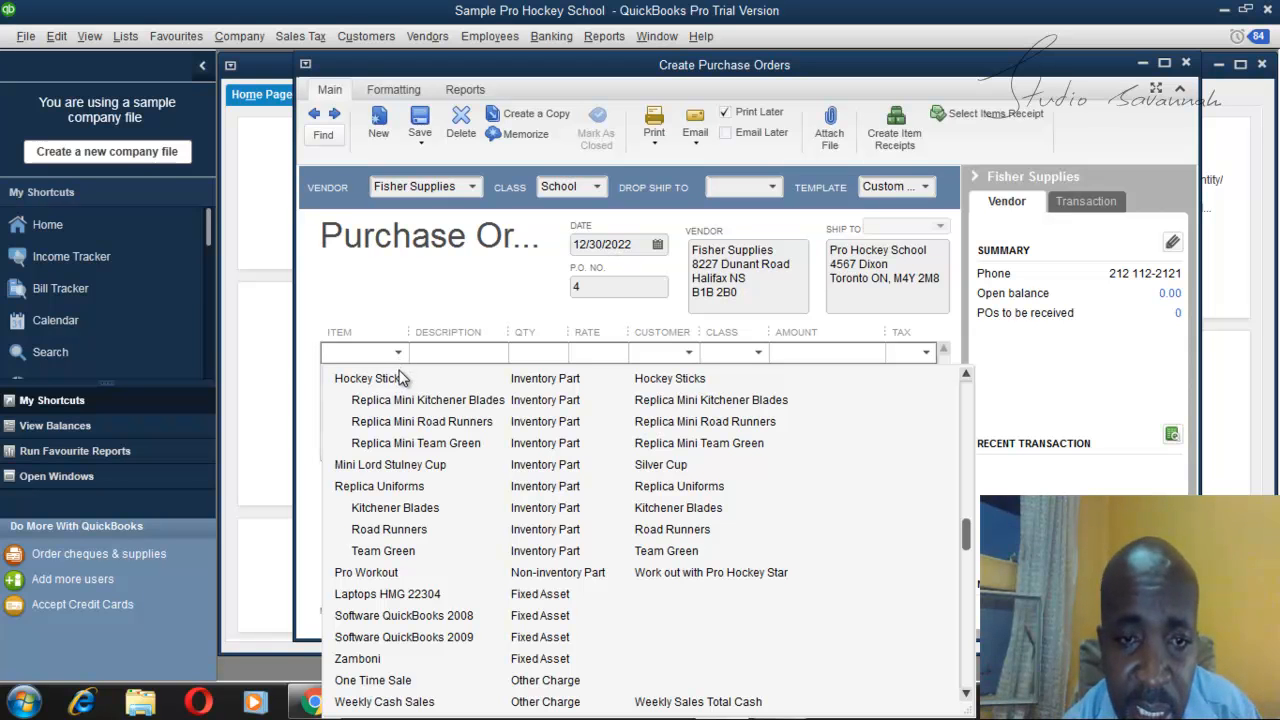
{"action": "left_click", "coordinate": [418, 472]}
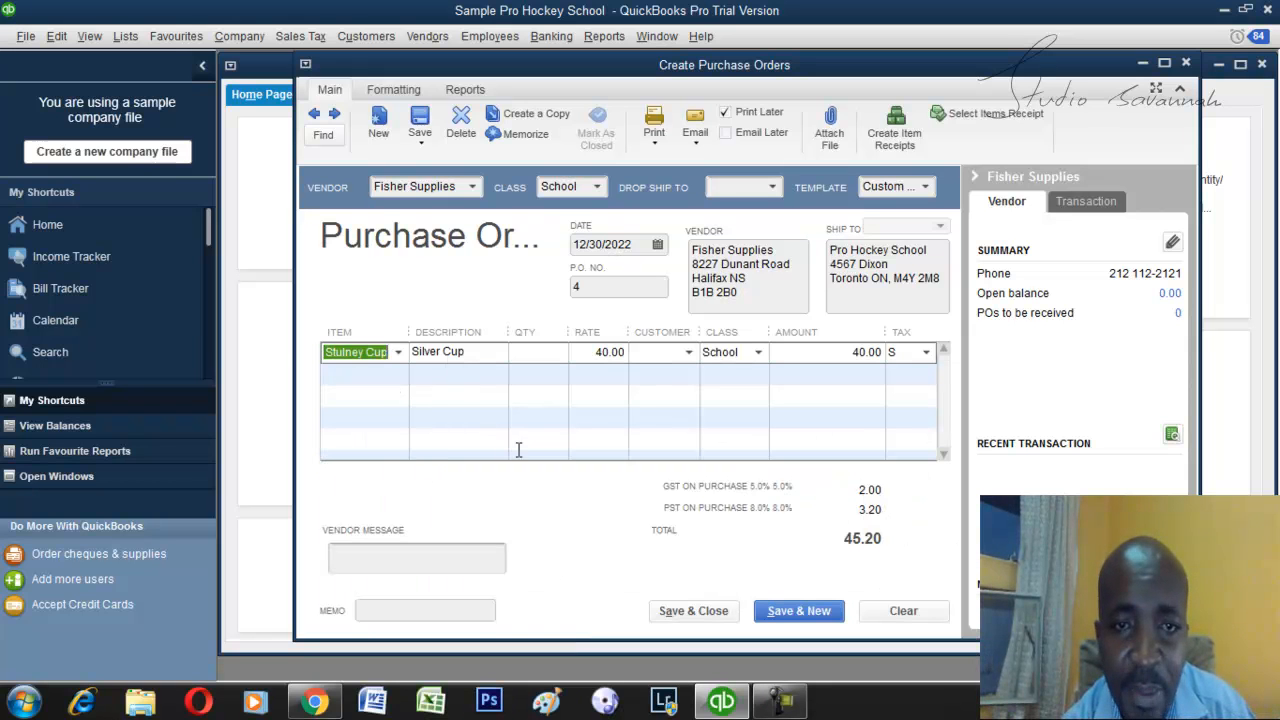
{"action": "left_click", "coordinate": [548, 356]}
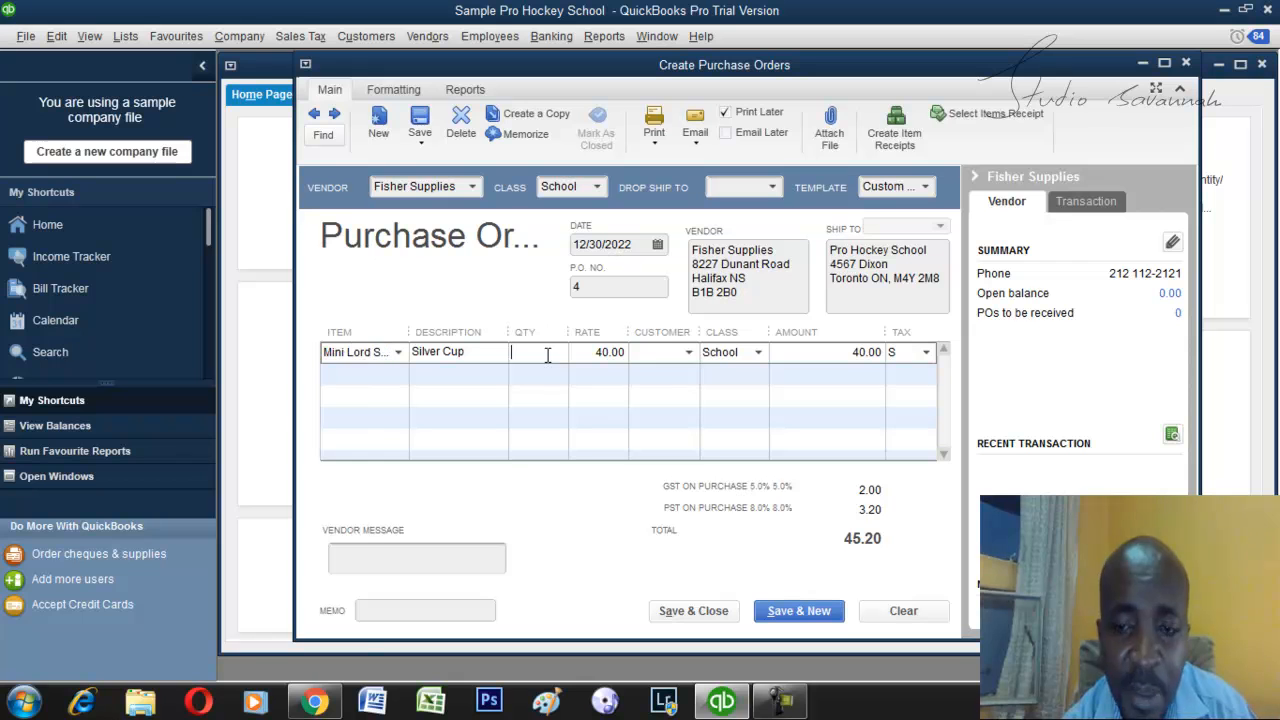
{"action": "type", "text": "100"}
{"action": "left_click", "coordinate": [555, 370]}
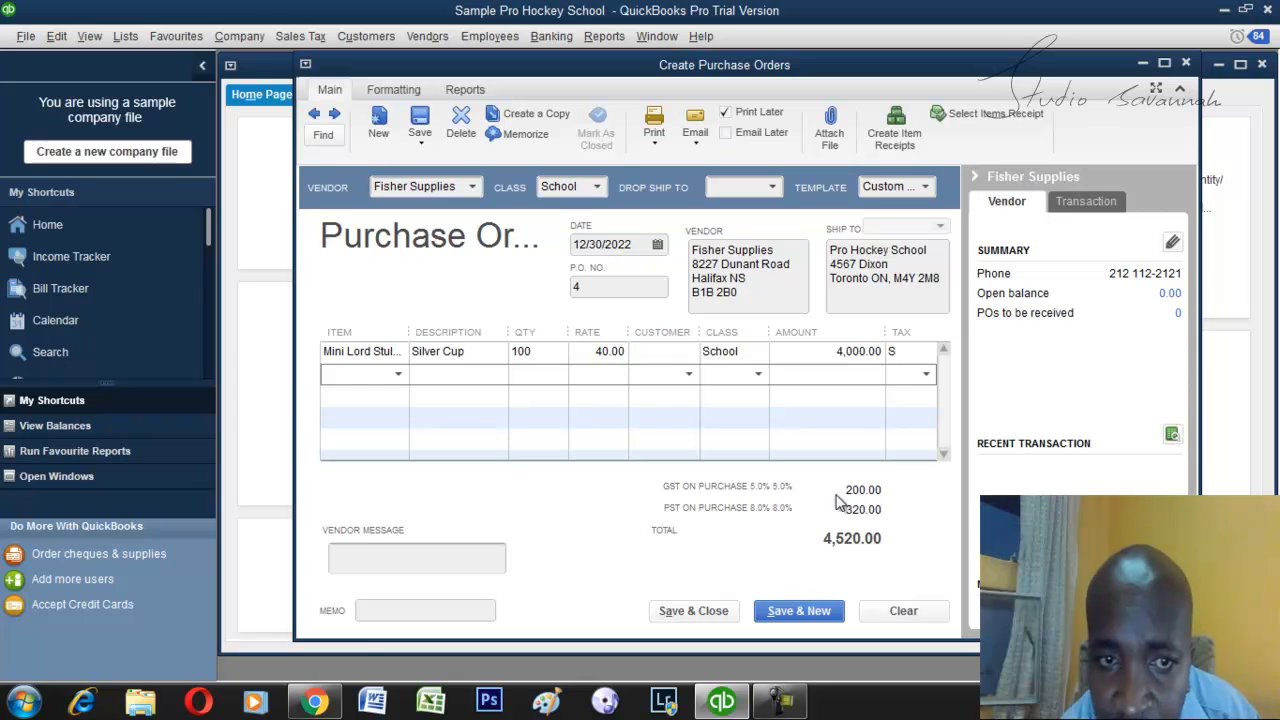
Change the ordered item to Replica Uniforms at a rate of 100 without updating the item's stored cost, and save the purchase order.
{"action": "left_click", "coordinate": [398, 355]}
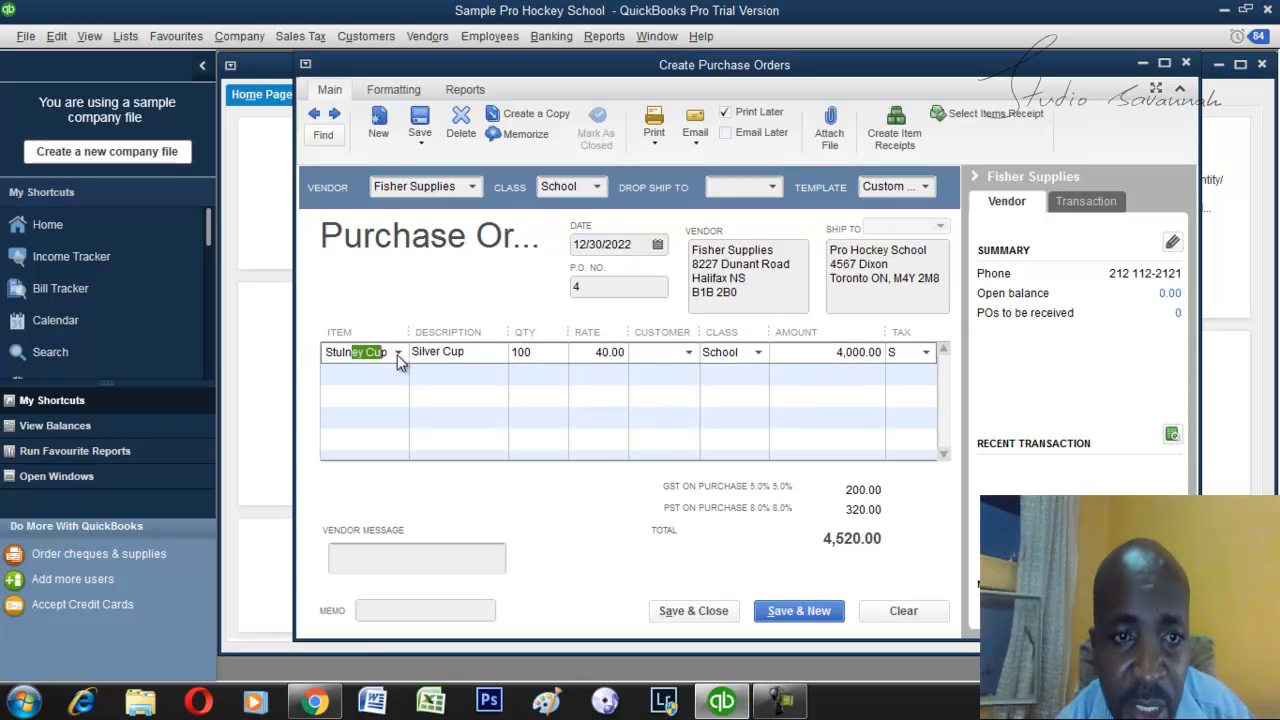
{"action": "left_click", "coordinate": [399, 353]}
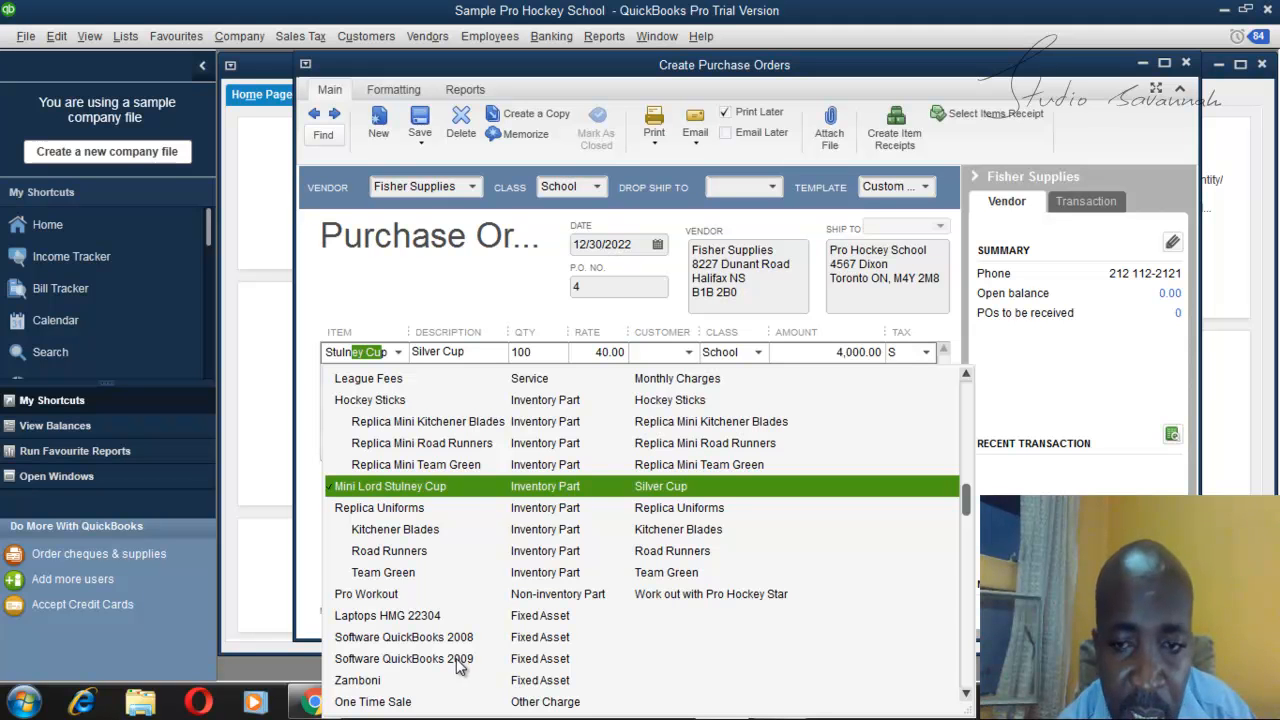
{"action": "left_click", "coordinate": [967, 690]}
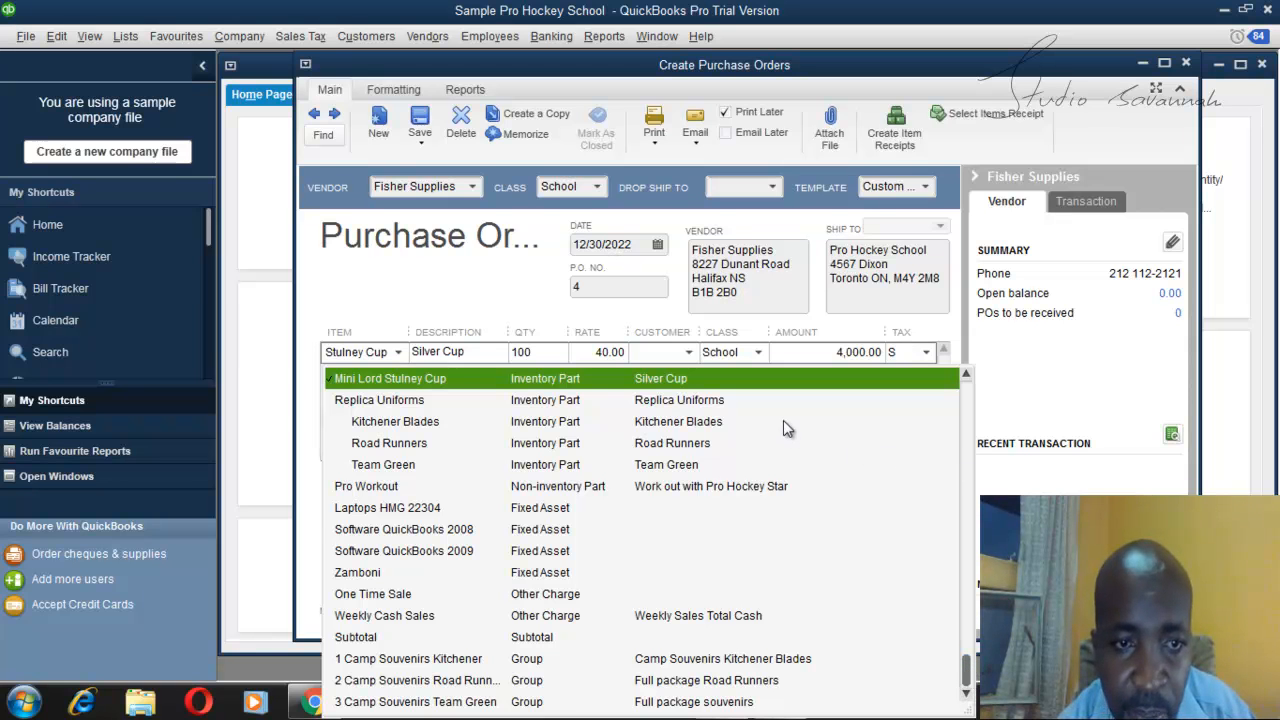
{"action": "left_click", "coordinate": [680, 400]}
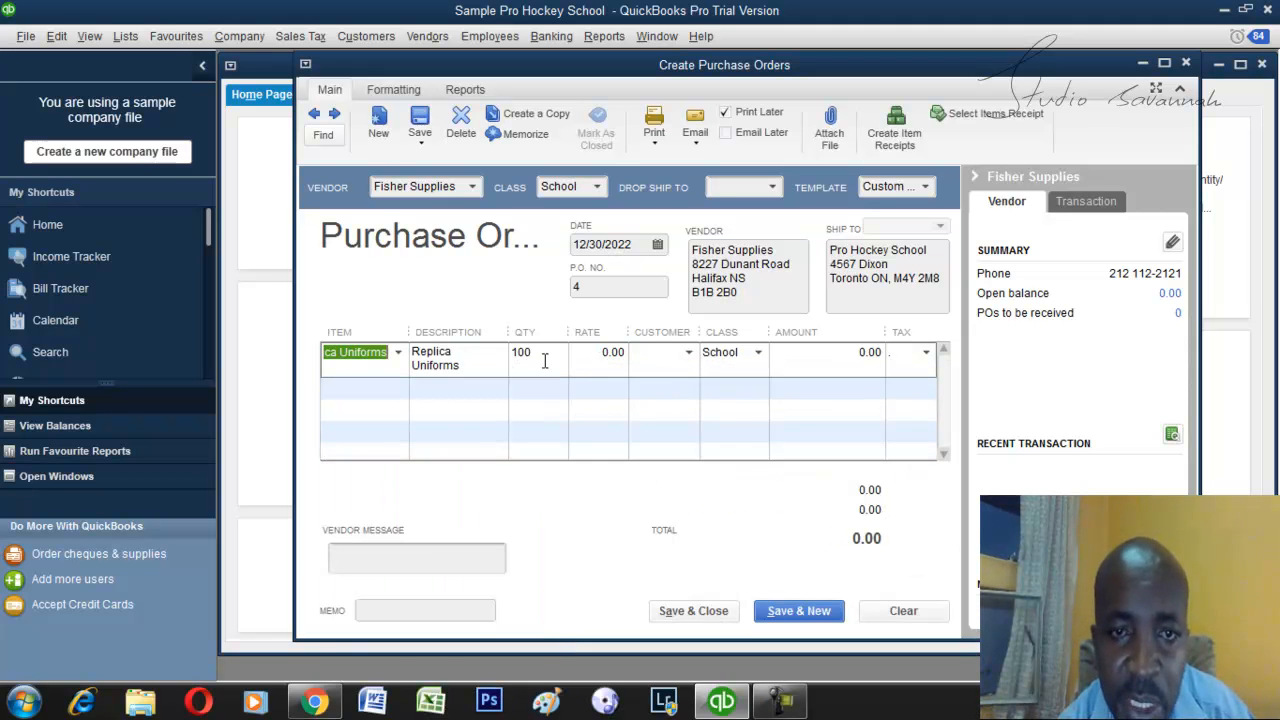
{"action": "left_click", "coordinate": [608, 356]}
{"action": "type", "text": "100"}
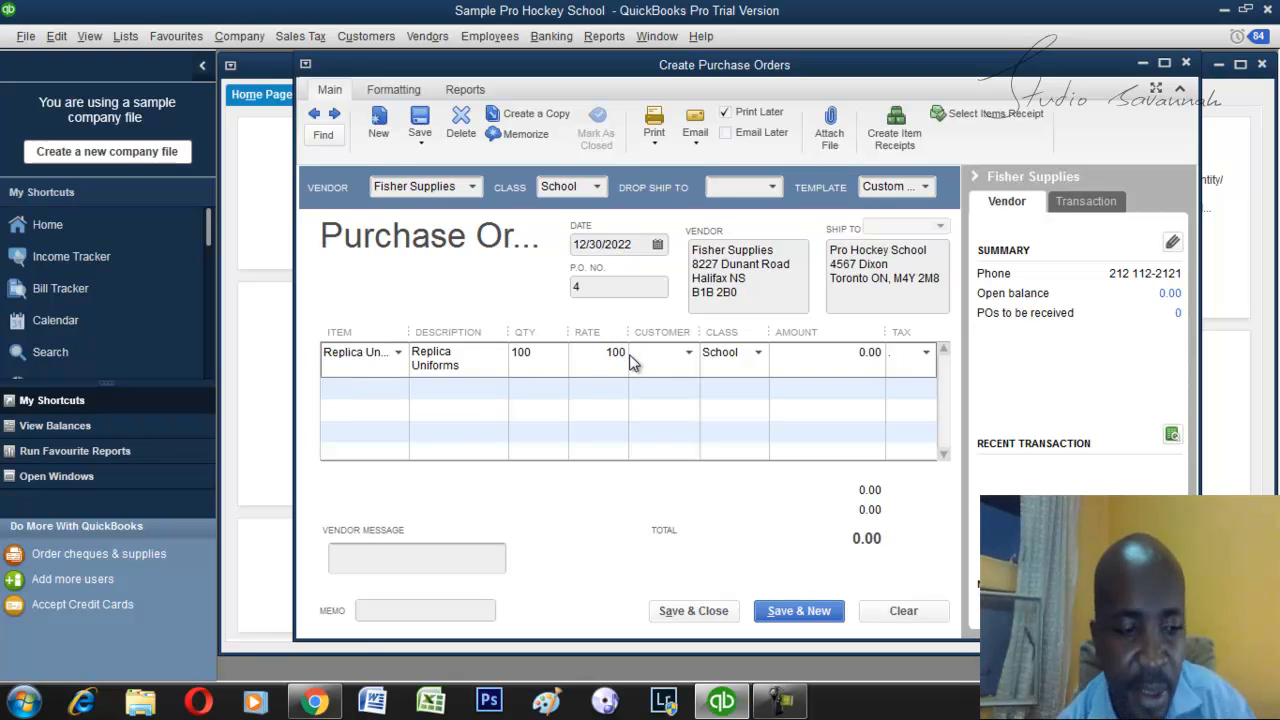
{"action": "key", "text": "Tab"}
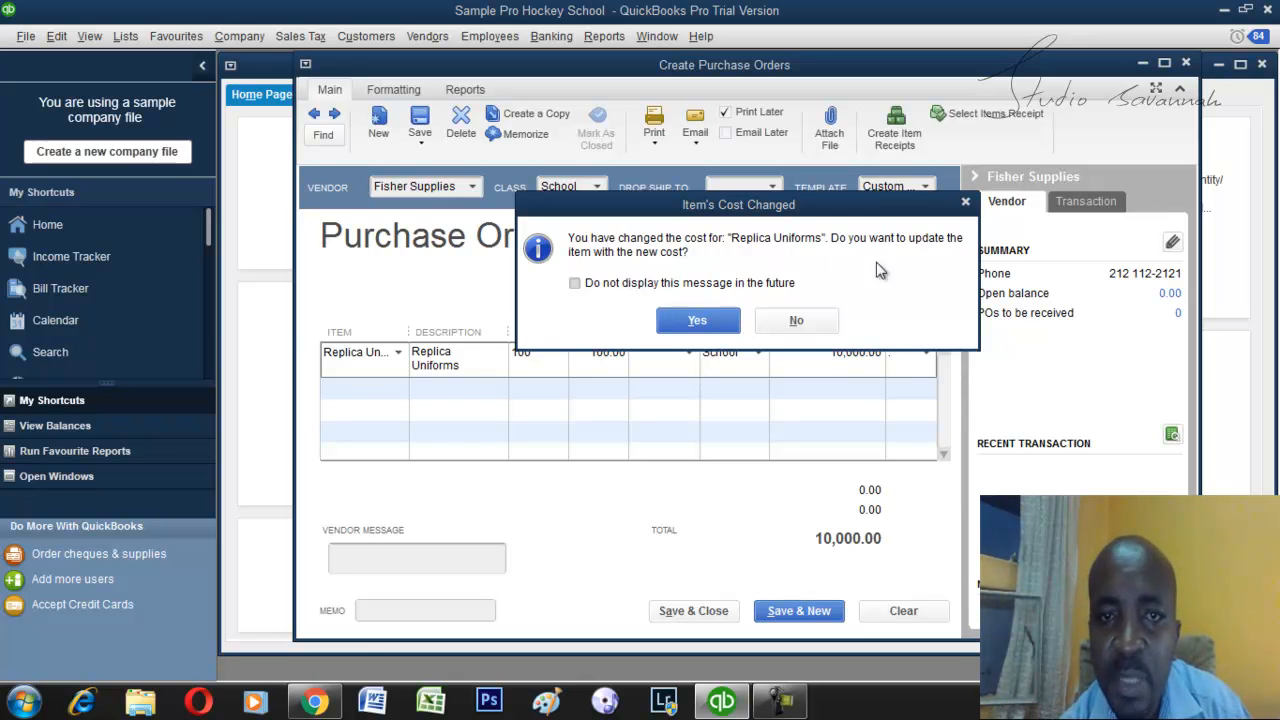
{"action": "left_click", "coordinate": [787, 322]}
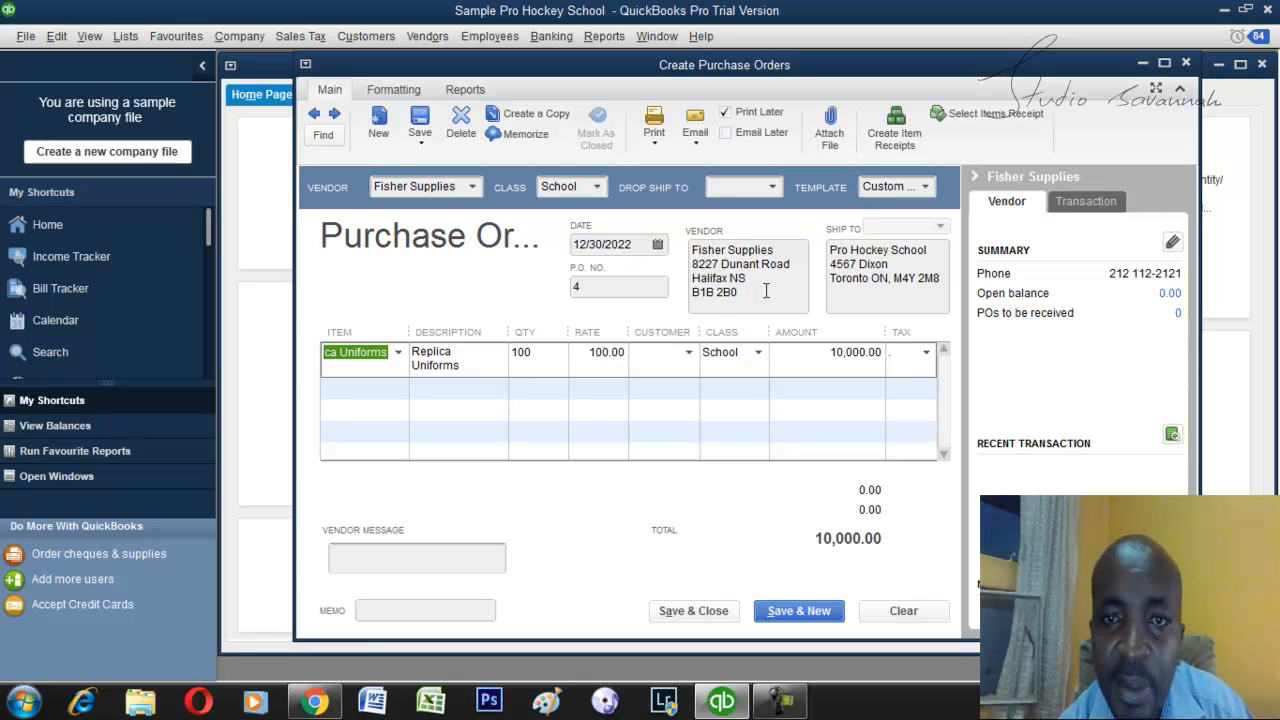
{"action": "left_click", "coordinate": [694, 611]}
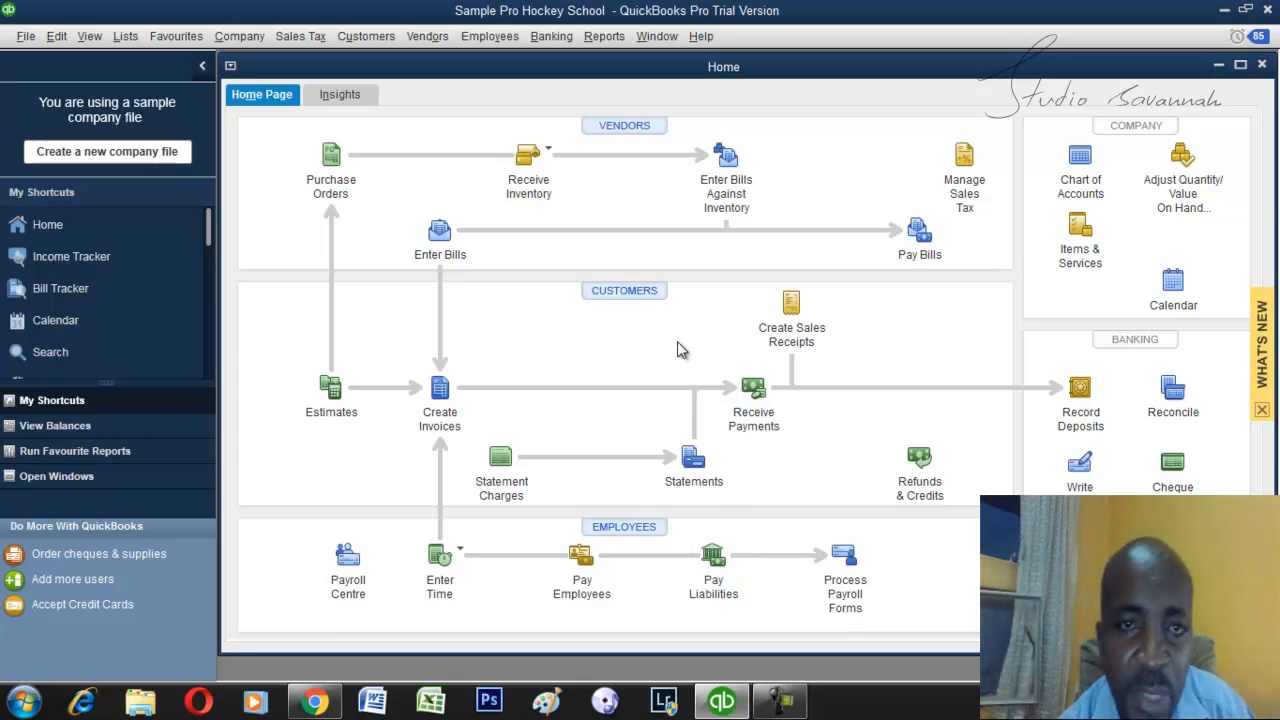
{"action": "left_click", "coordinate": [512, 190]}
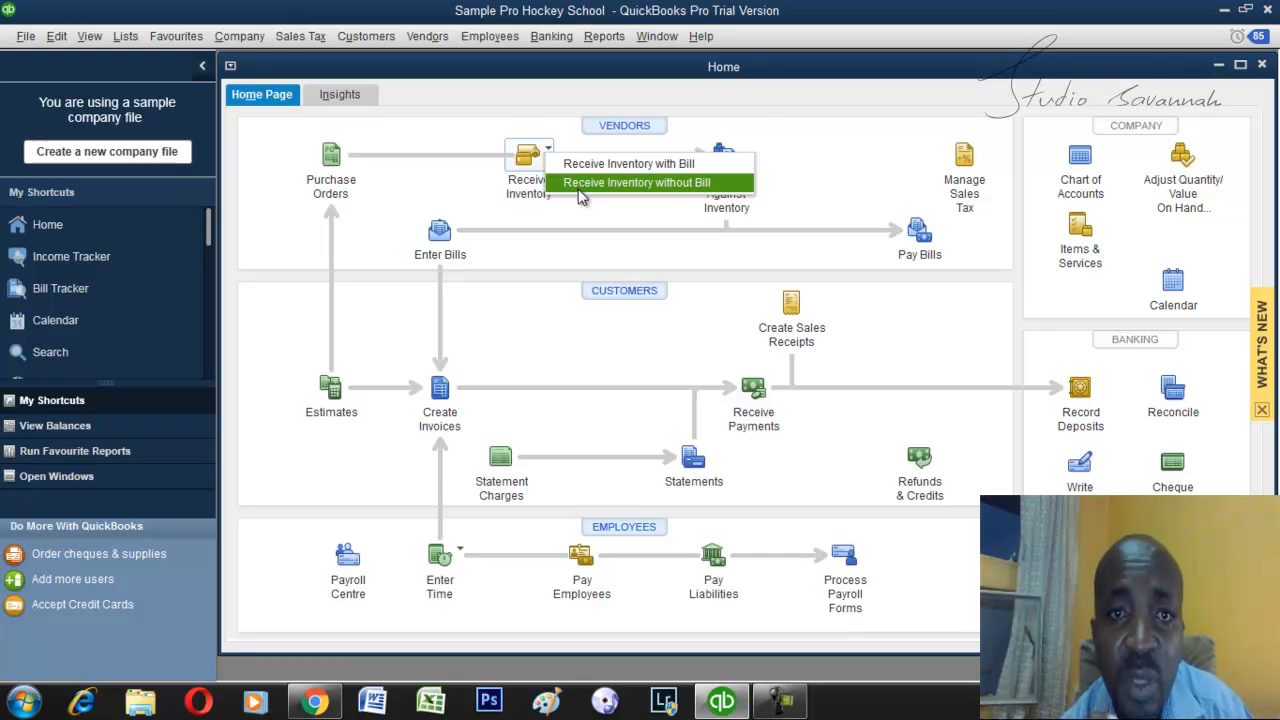
{"action": "left_click", "coordinate": [620, 183]}
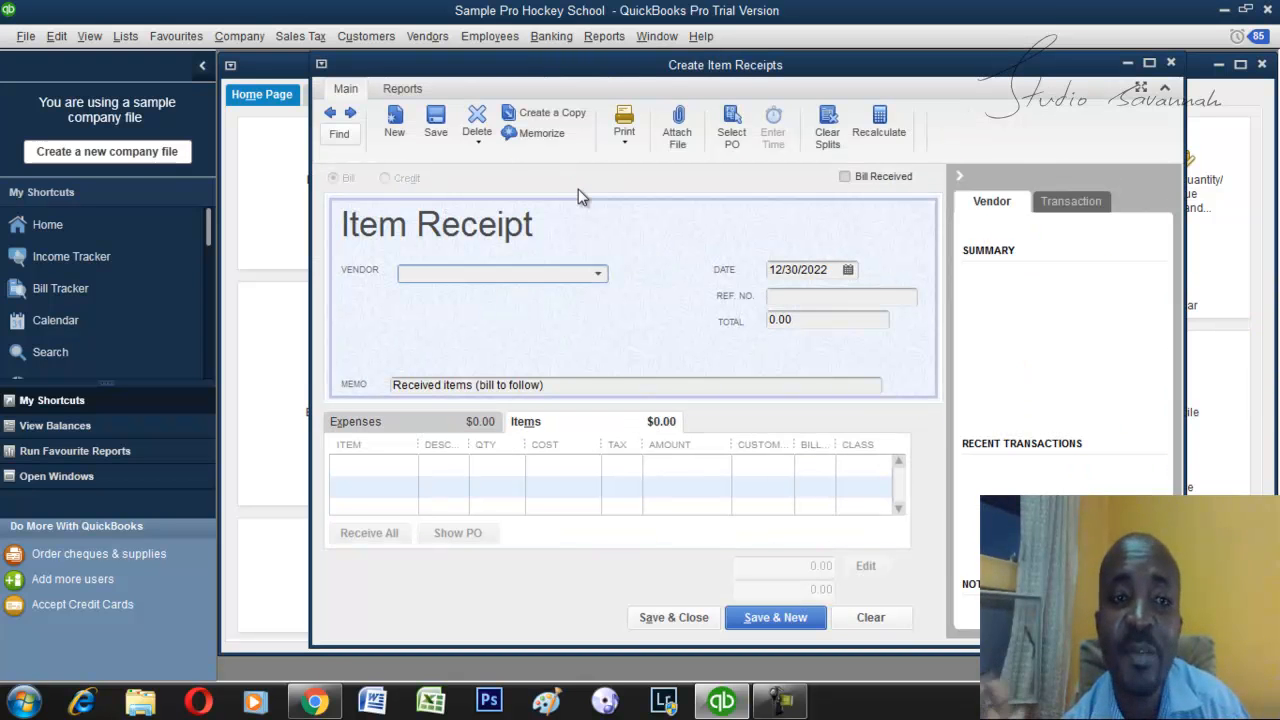
{"action": "left_click_drag", "start_coordinate": [634, 67], "coordinate": [703, 70]}
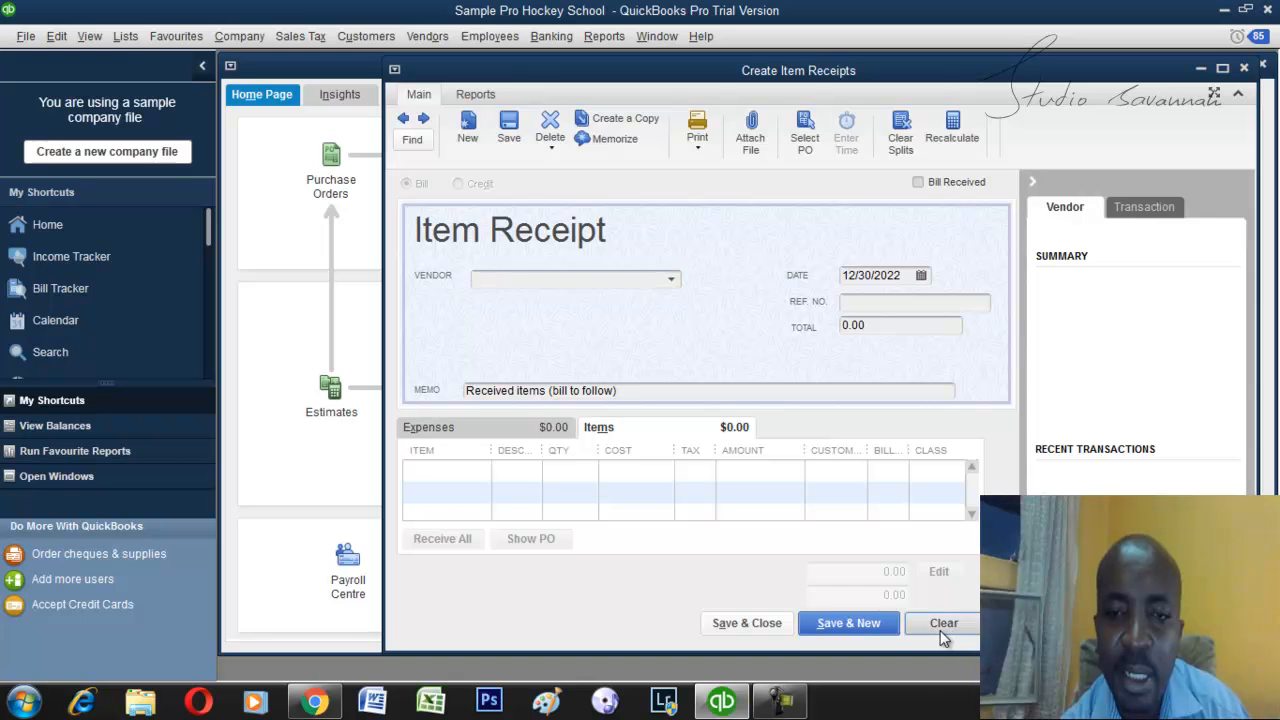
{"action": "left_click", "coordinate": [1244, 67]}
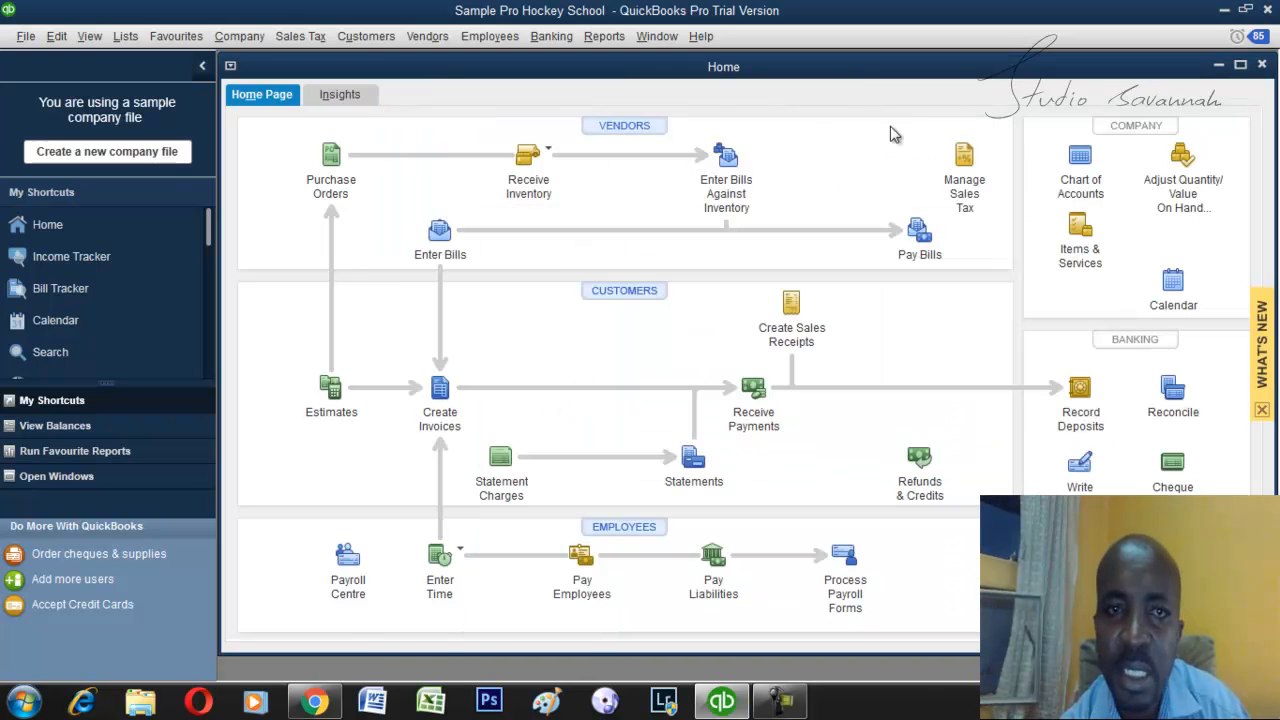
Check the vendor on the most recently saved purchase order, and close it.
{"action": "left_click", "coordinate": [336, 186]}
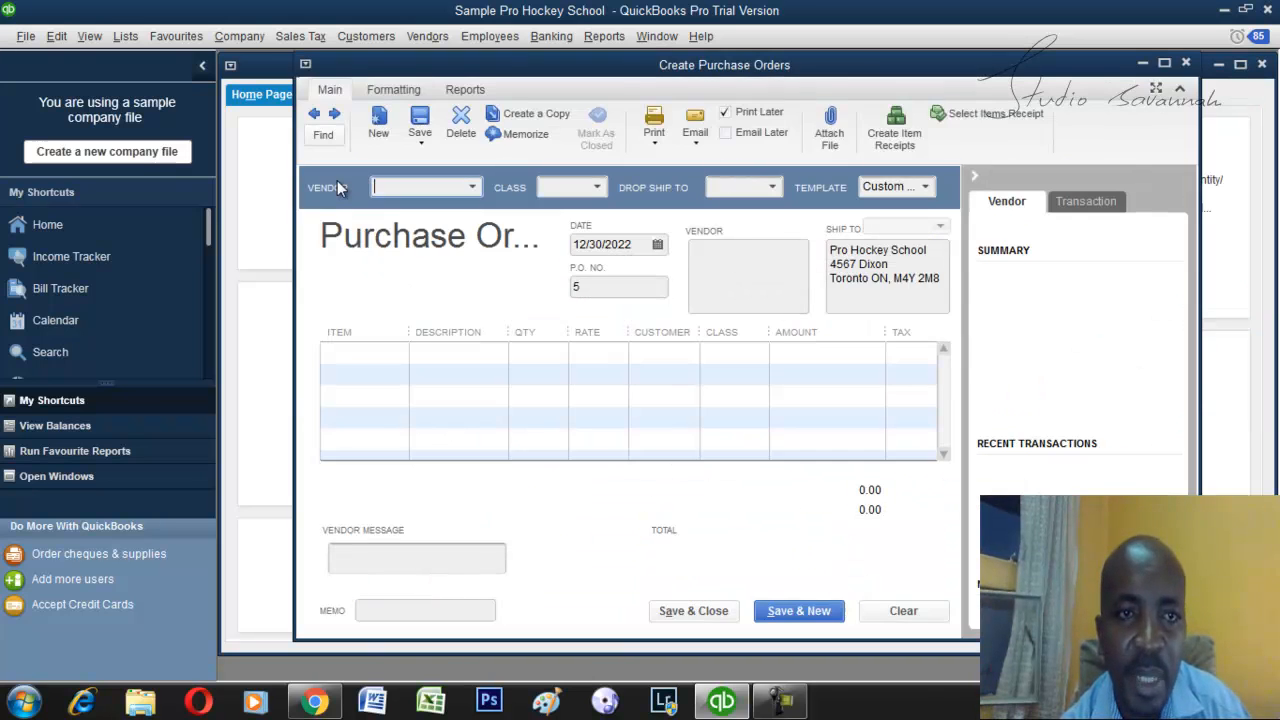
{"action": "left_click", "coordinate": [315, 115]}
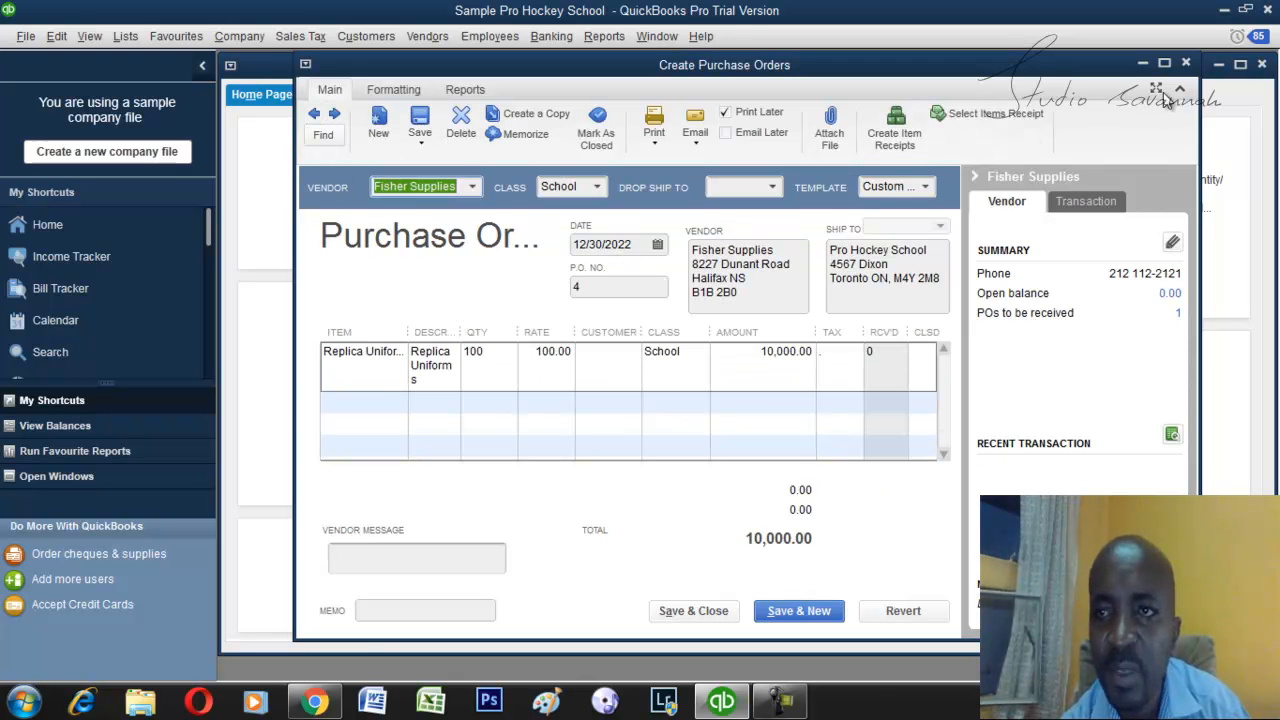
{"action": "left_click", "coordinate": [1186, 64]}
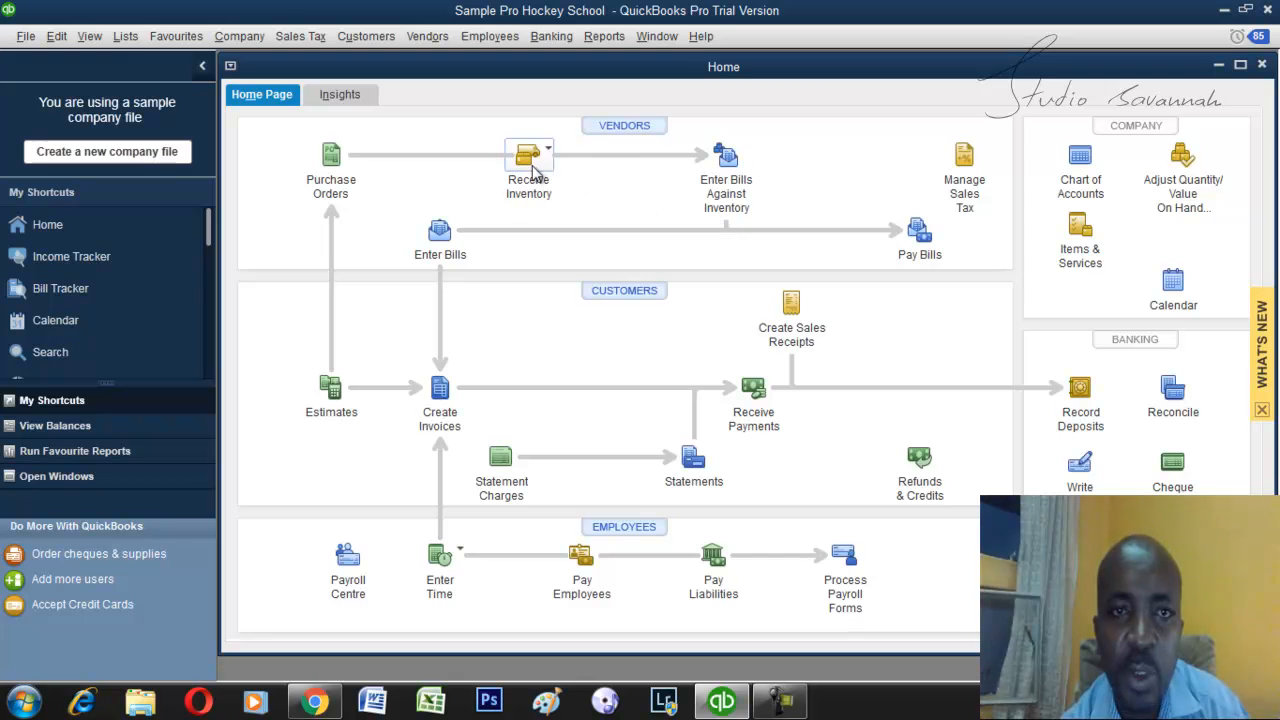
Start an item receipt without a bill for Fisher Supplies and receive against its open purchase order dated 12/30/2022.
{"action": "left_click", "coordinate": [530, 162]}
{"action": "left_click", "coordinate": [580, 184]}
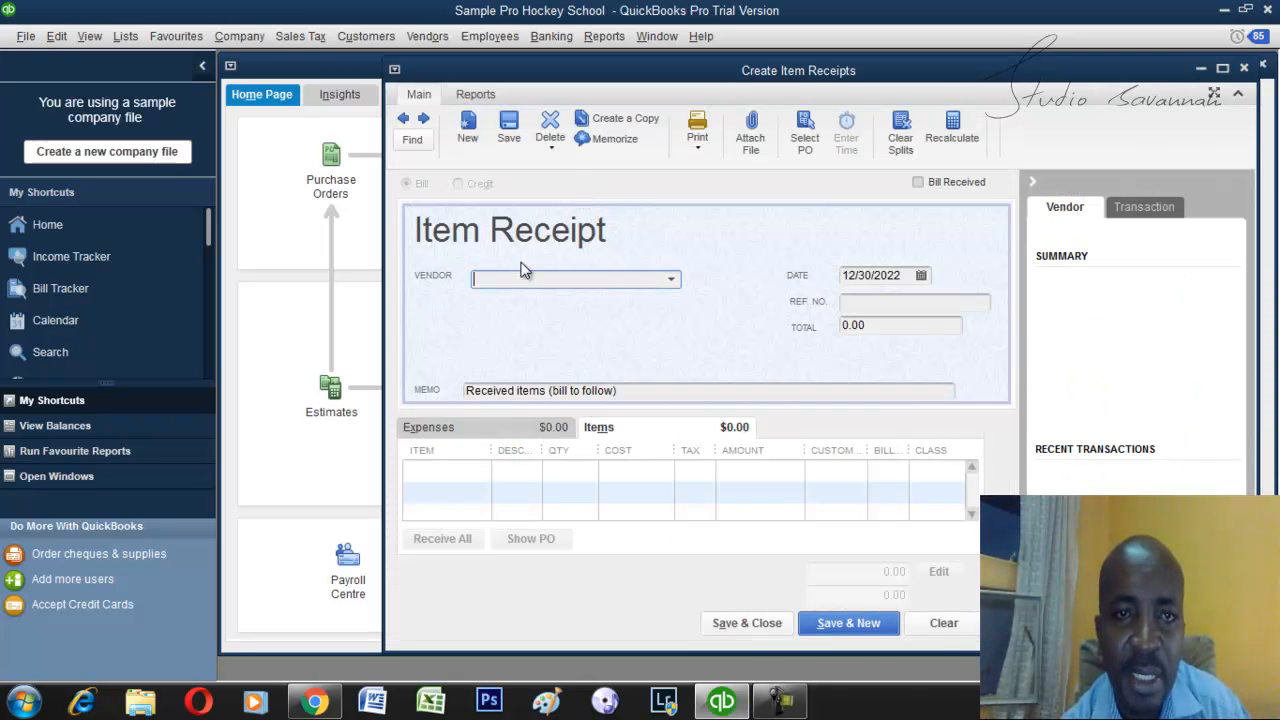
{"action": "type", "text": "Fisher Supplies"}
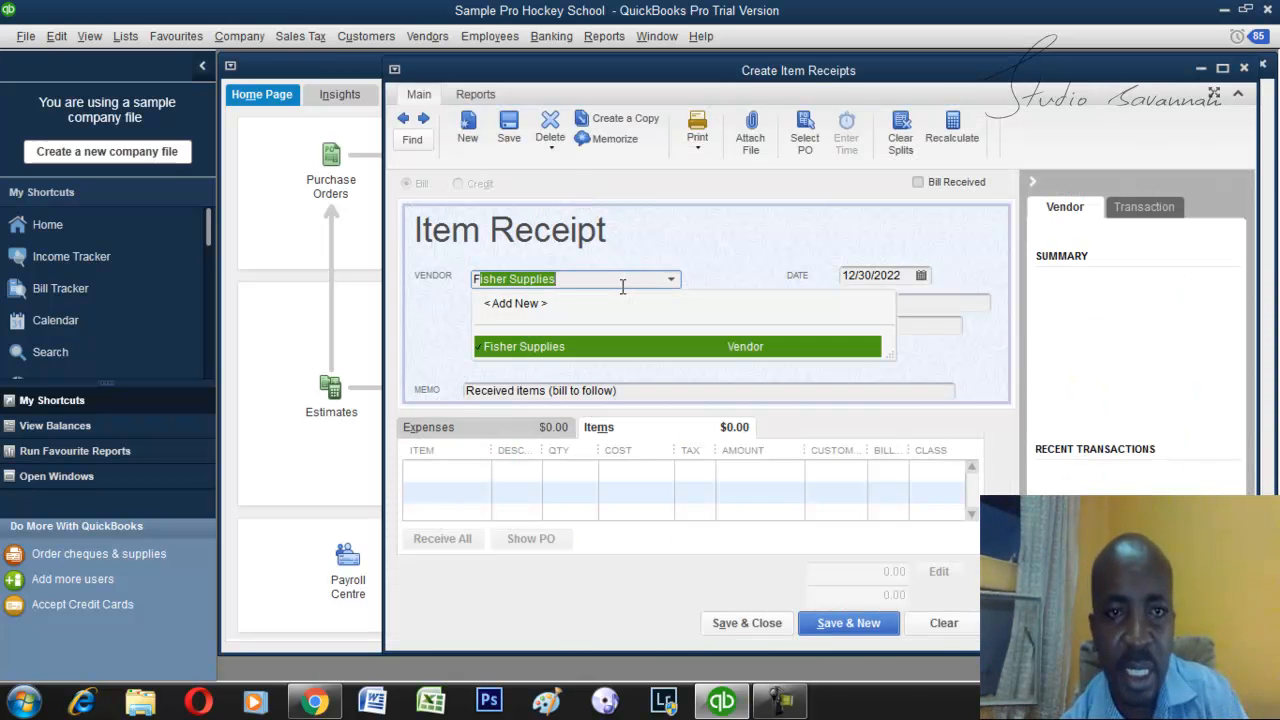
{"action": "key", "text": "Tab"}
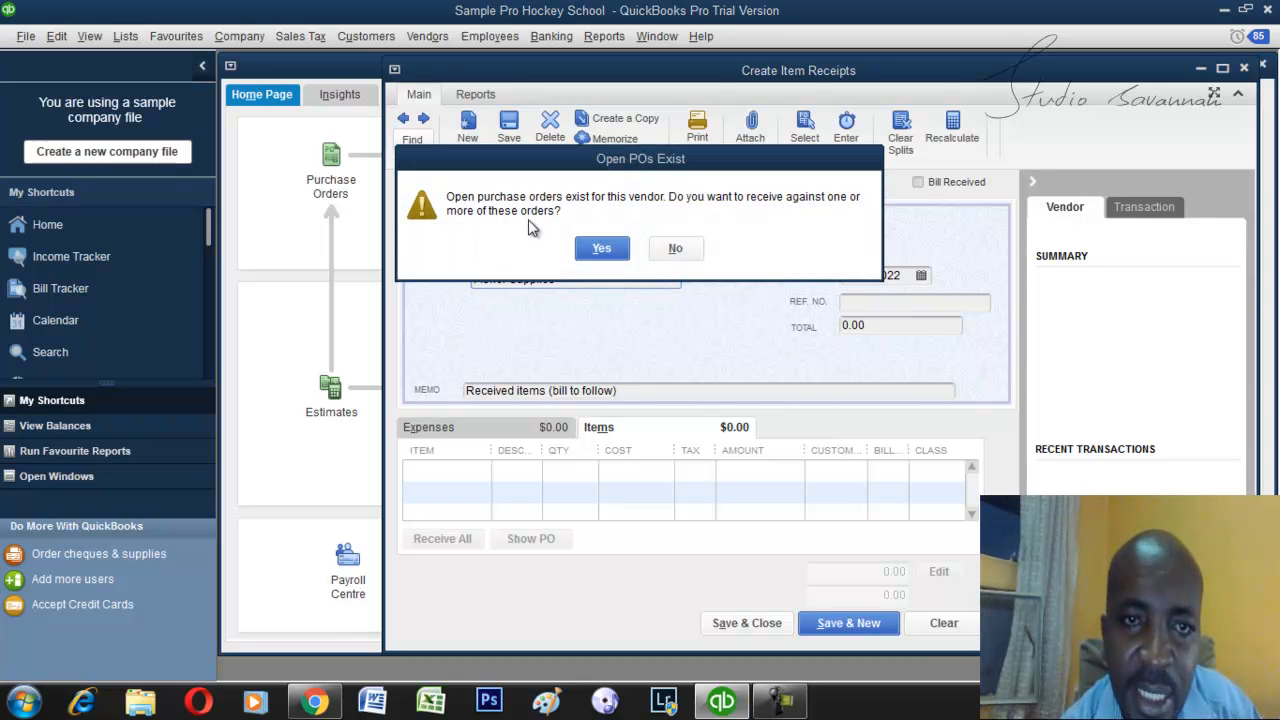
{"action": "left_click", "coordinate": [601, 250]}
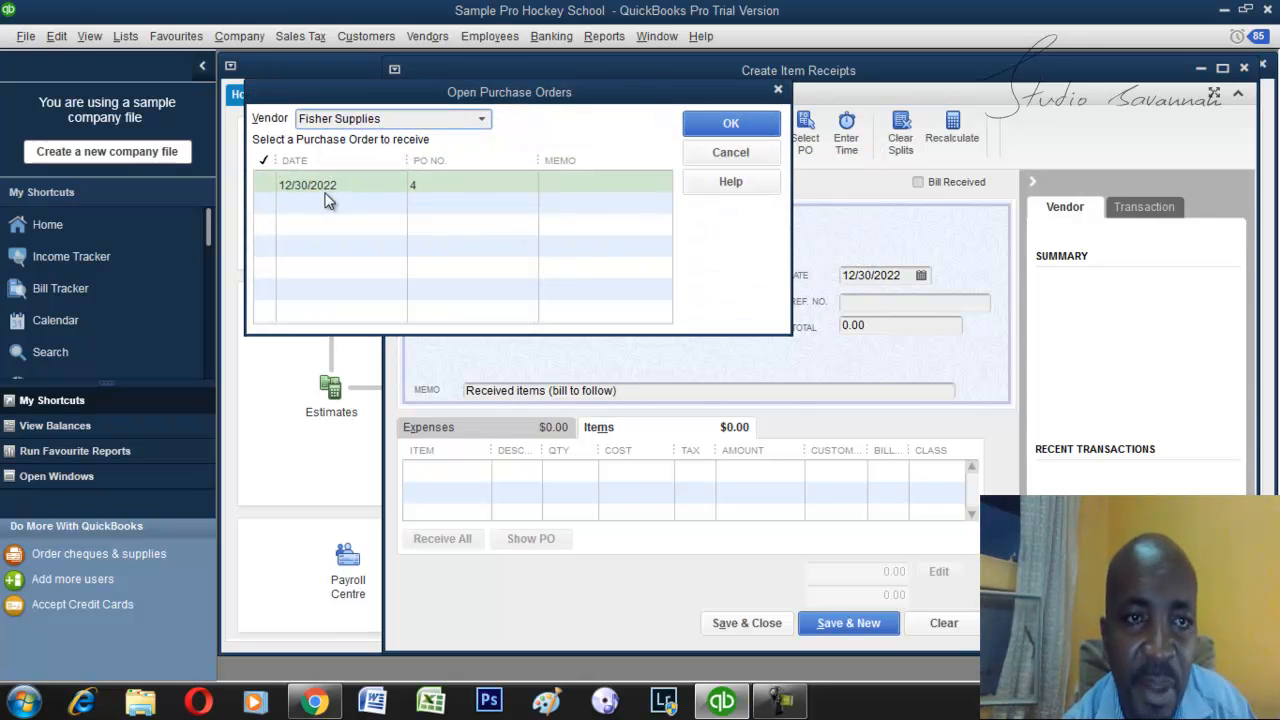
{"action": "left_click", "coordinate": [262, 185]}
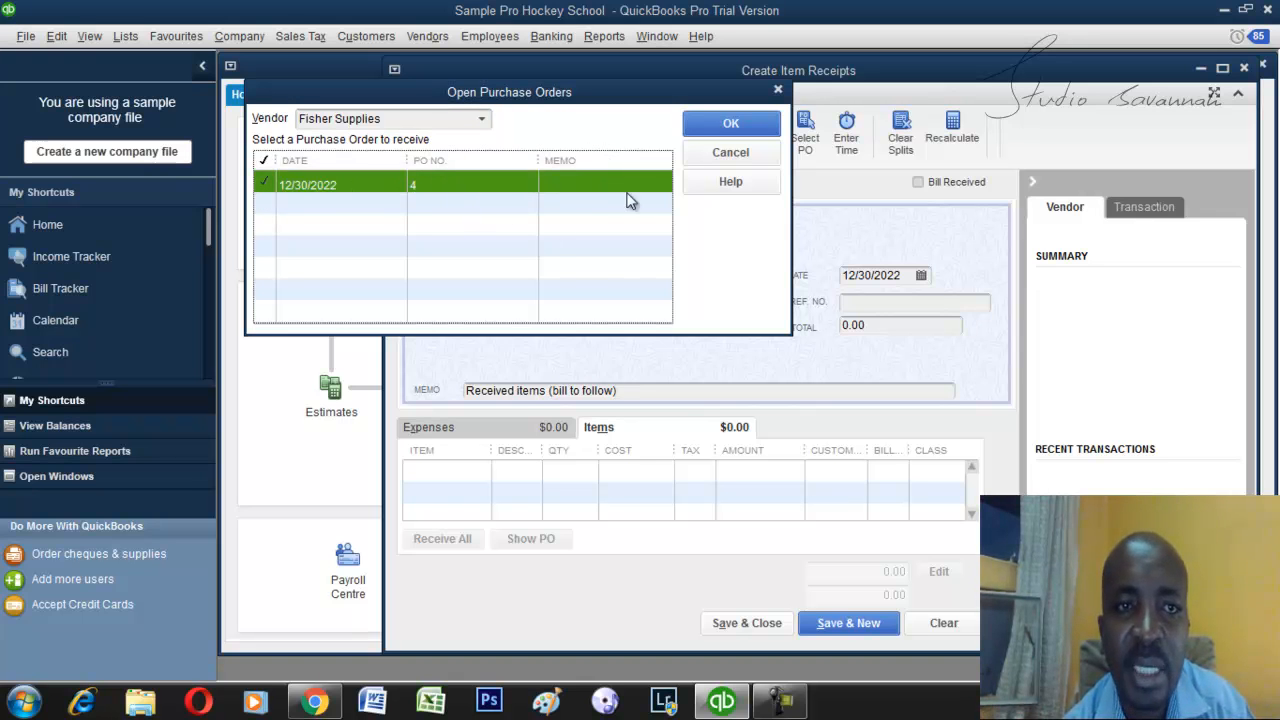
{"action": "left_click", "coordinate": [729, 124]}
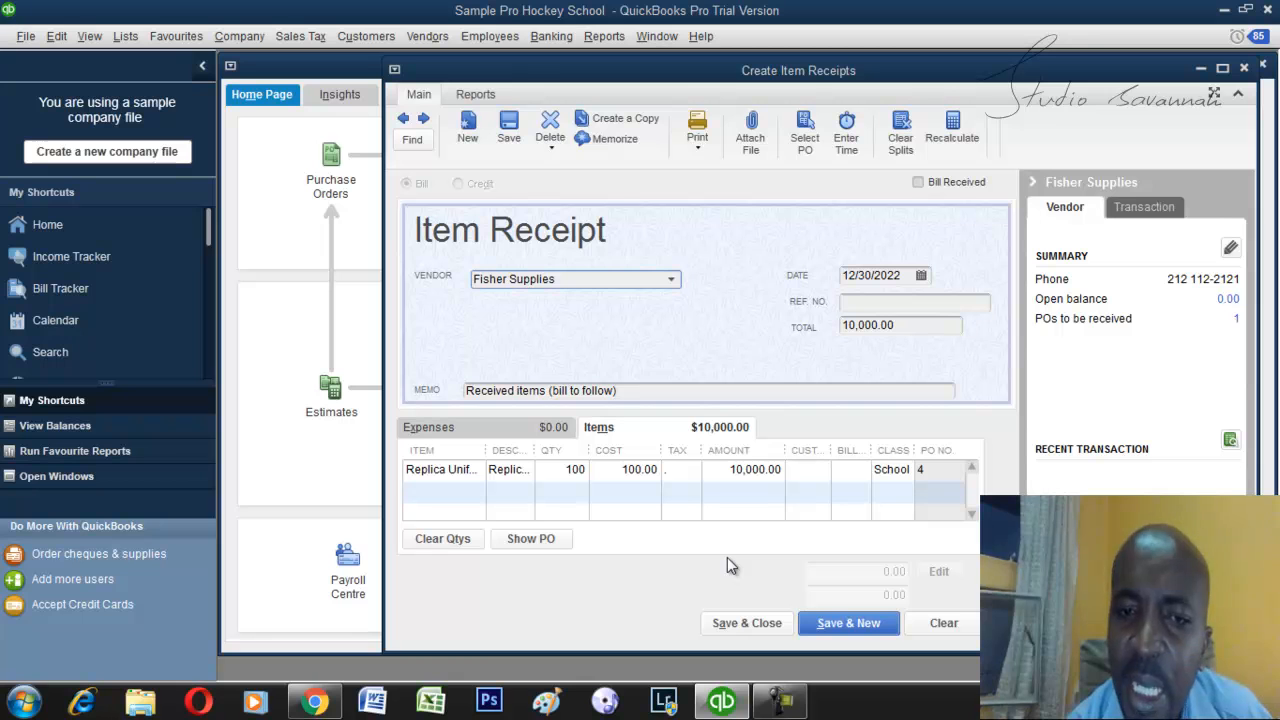
Toggle the Bill Received option on and off to compare the bill form with the item receipt, leaving it off.
{"action": "left_click", "coordinate": [918, 185]}
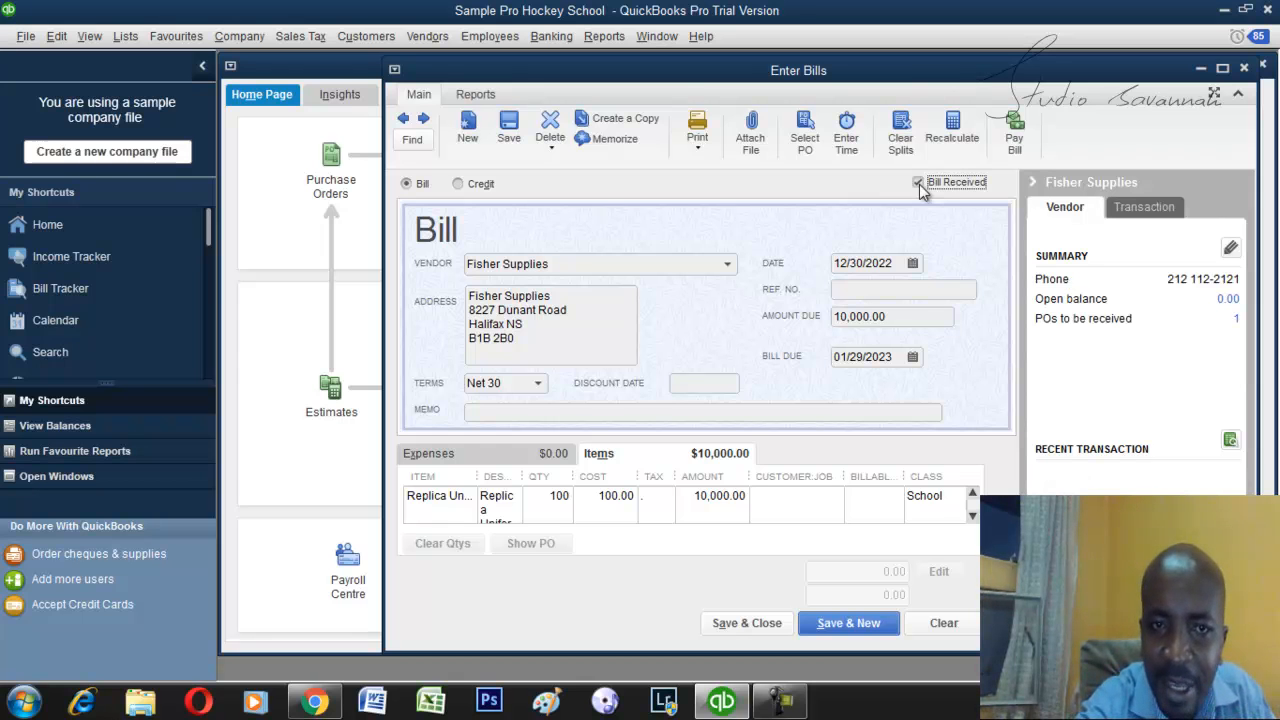
{"action": "left_click", "coordinate": [919, 186]}
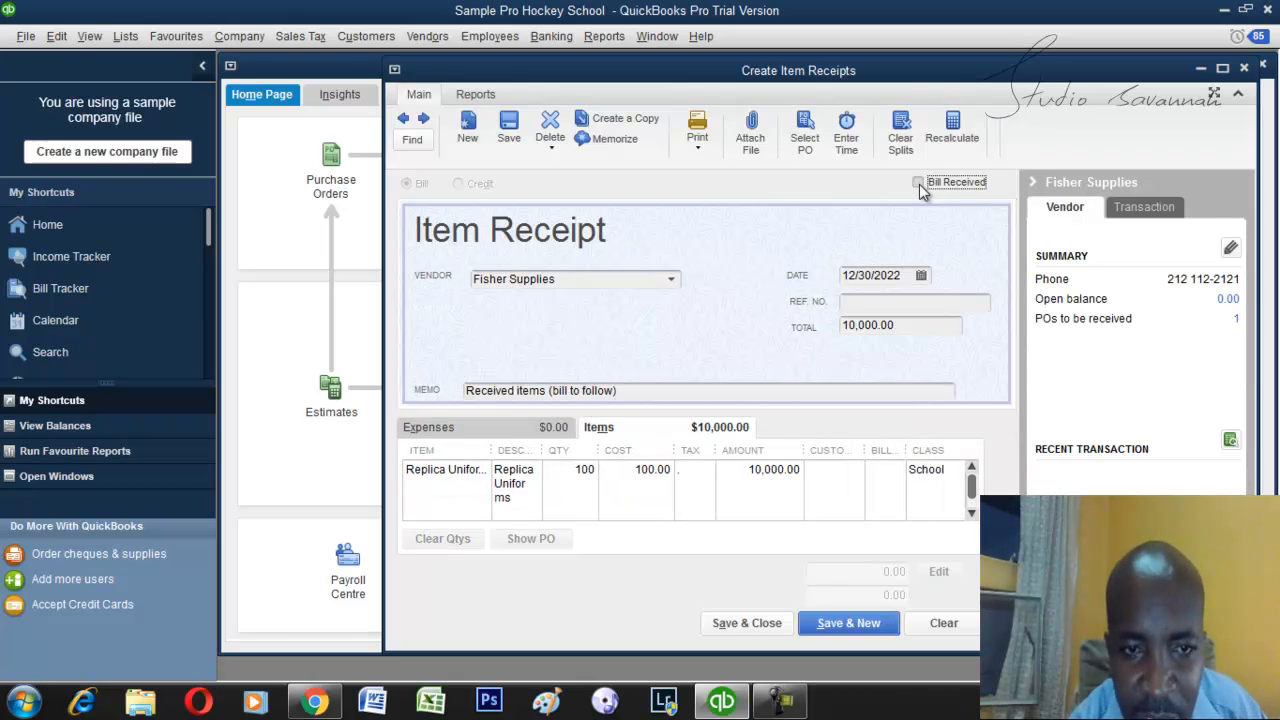
{"action": "left_click", "coordinate": [919, 186]}
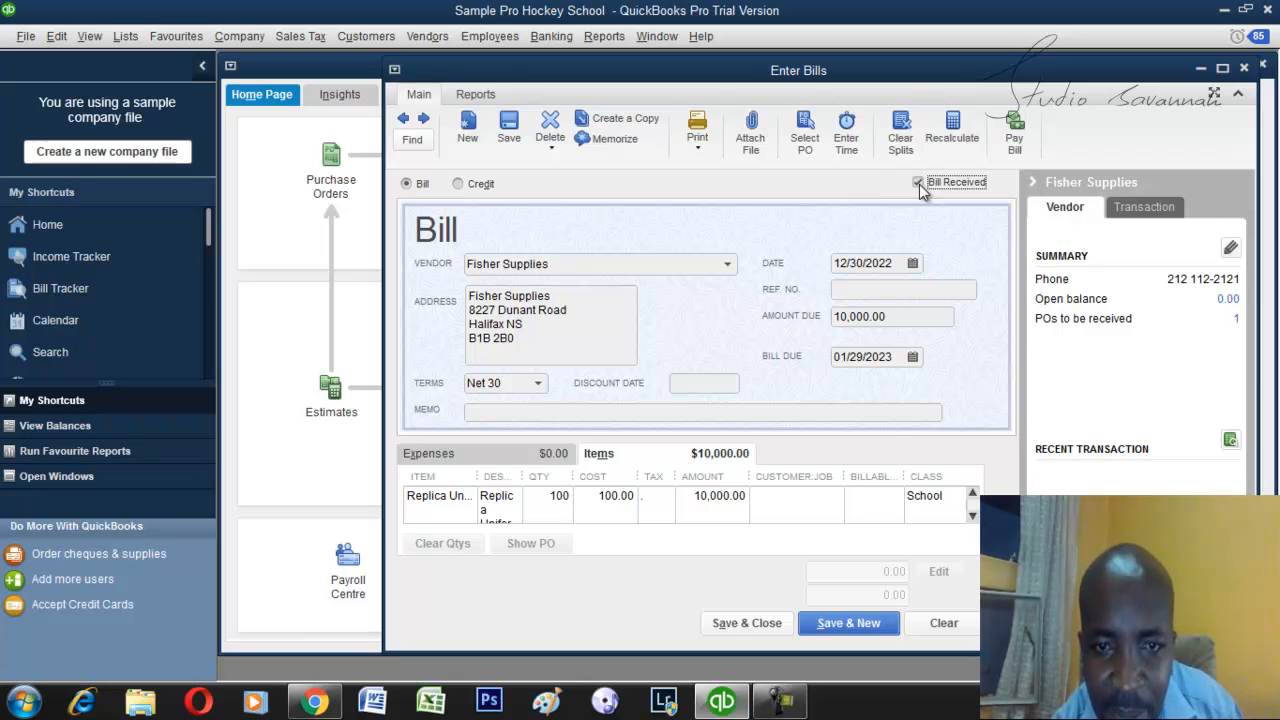
{"action": "left_click", "coordinate": [919, 186]}
{"action": "left_click", "coordinate": [919, 186]}
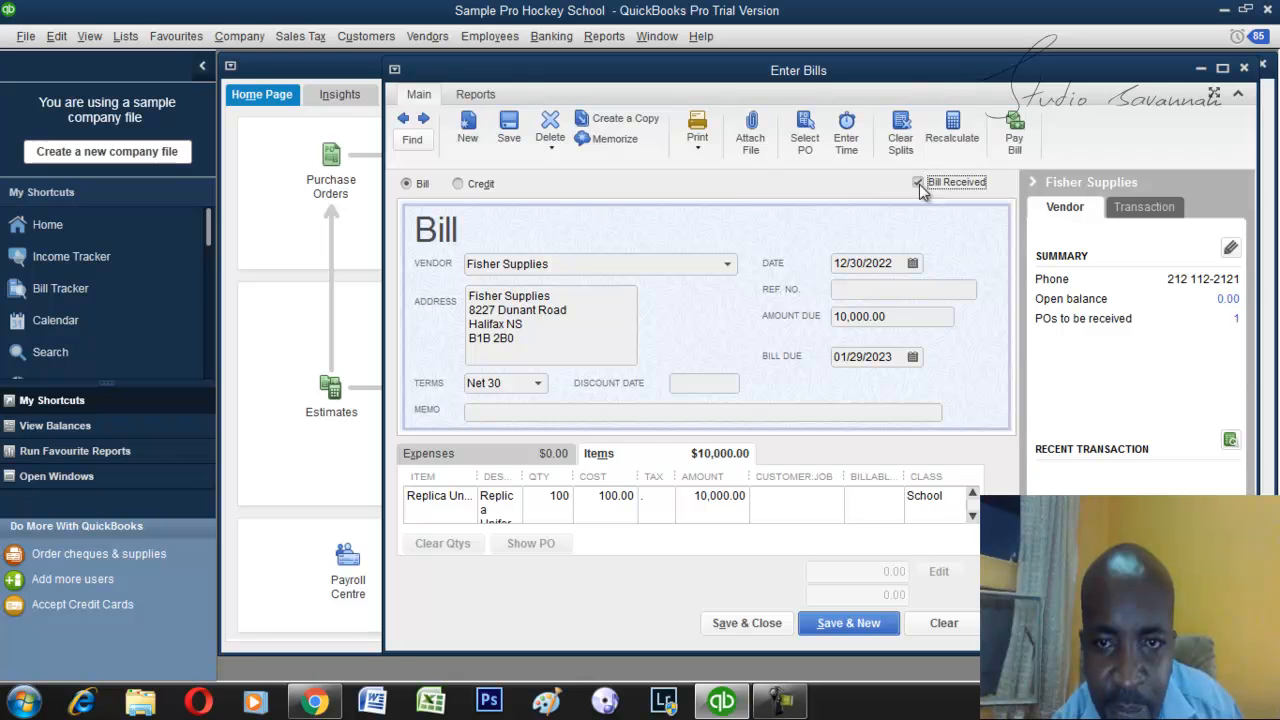
{"action": "left_click", "coordinate": [918, 184]}
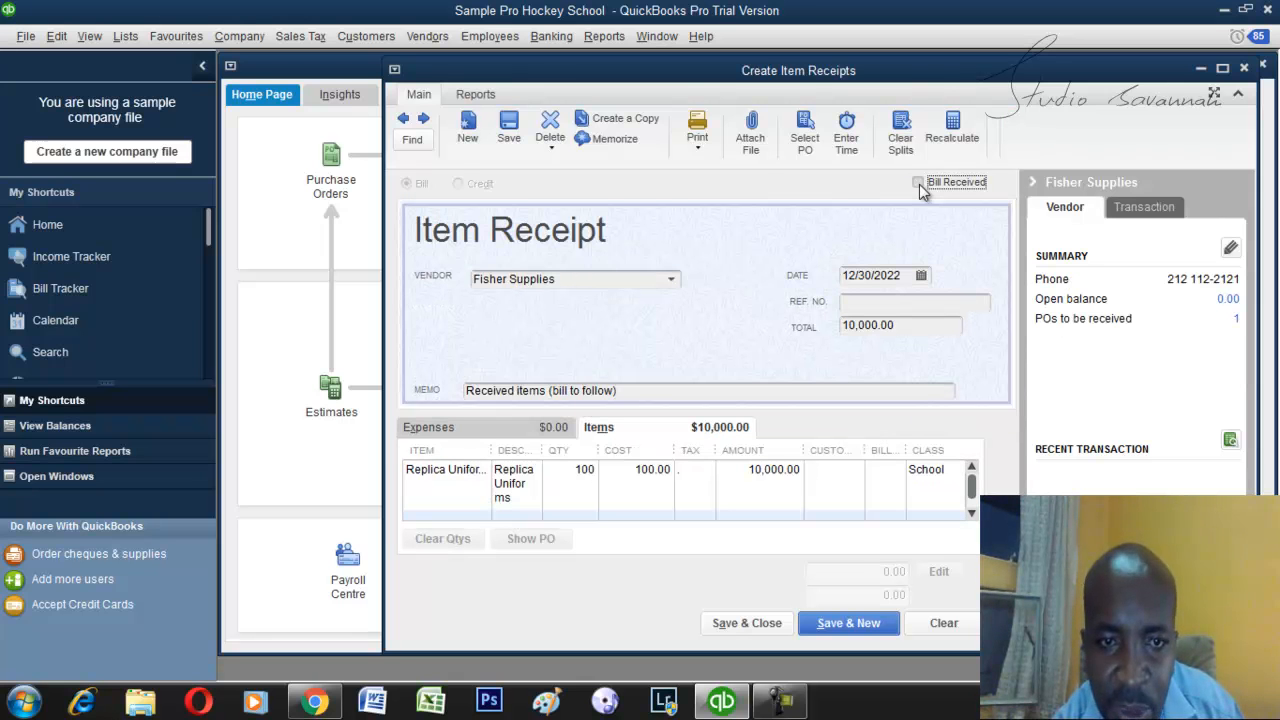
{"action": "left_click", "coordinate": [919, 185]}
{"action": "left_click", "coordinate": [919, 185]}
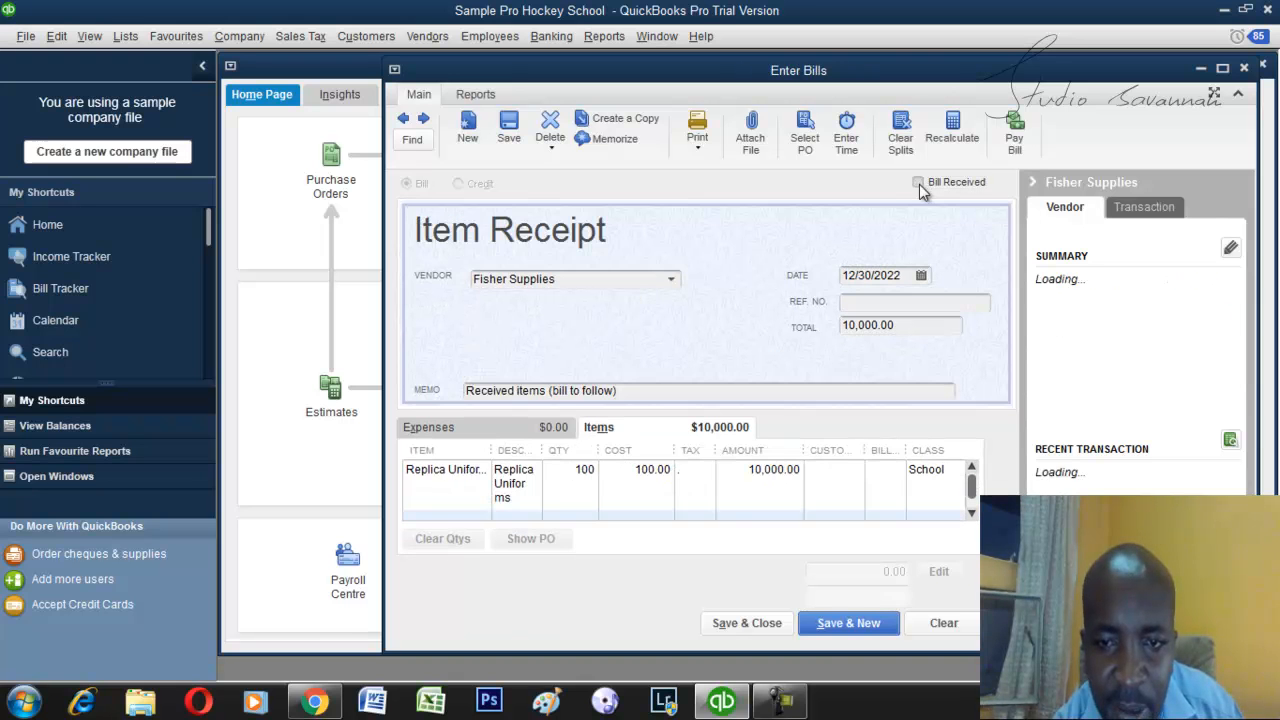
{"action": "left_click", "coordinate": [919, 185]}
{"action": "left_click", "coordinate": [919, 185]}
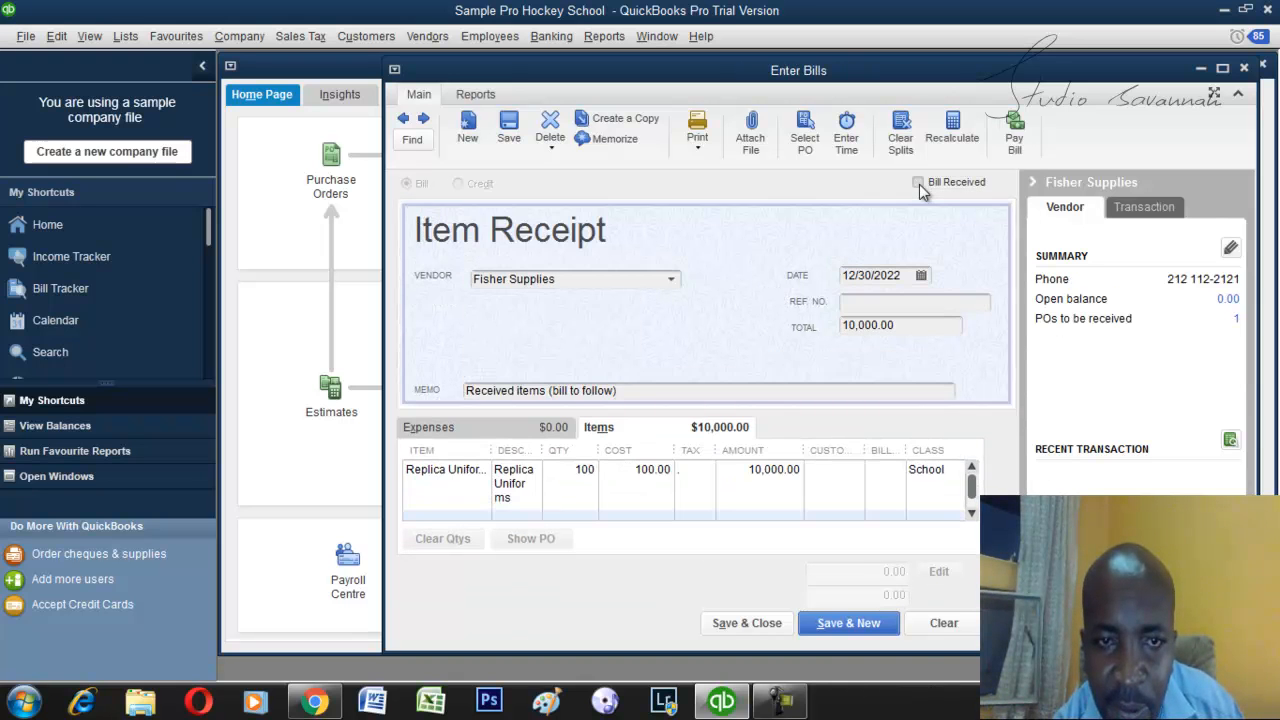
{"action": "left_click", "coordinate": [919, 185]}
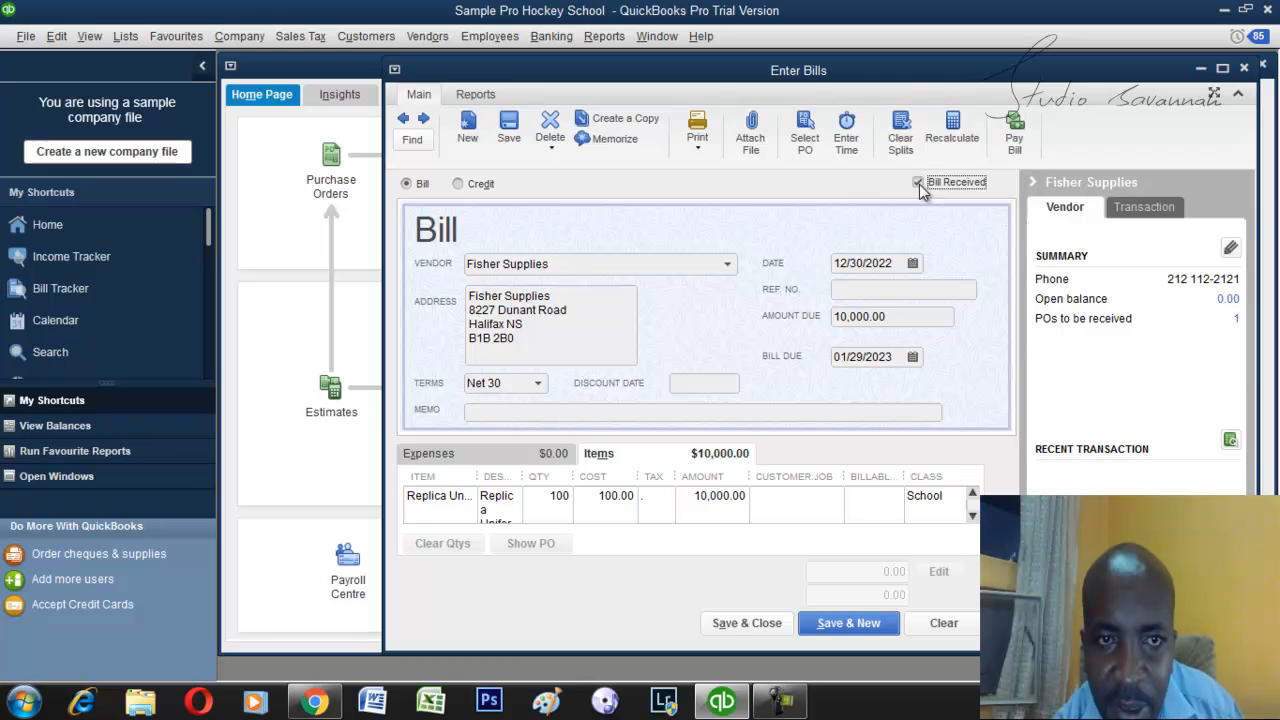
{"action": "left_click", "coordinate": [919, 185]}
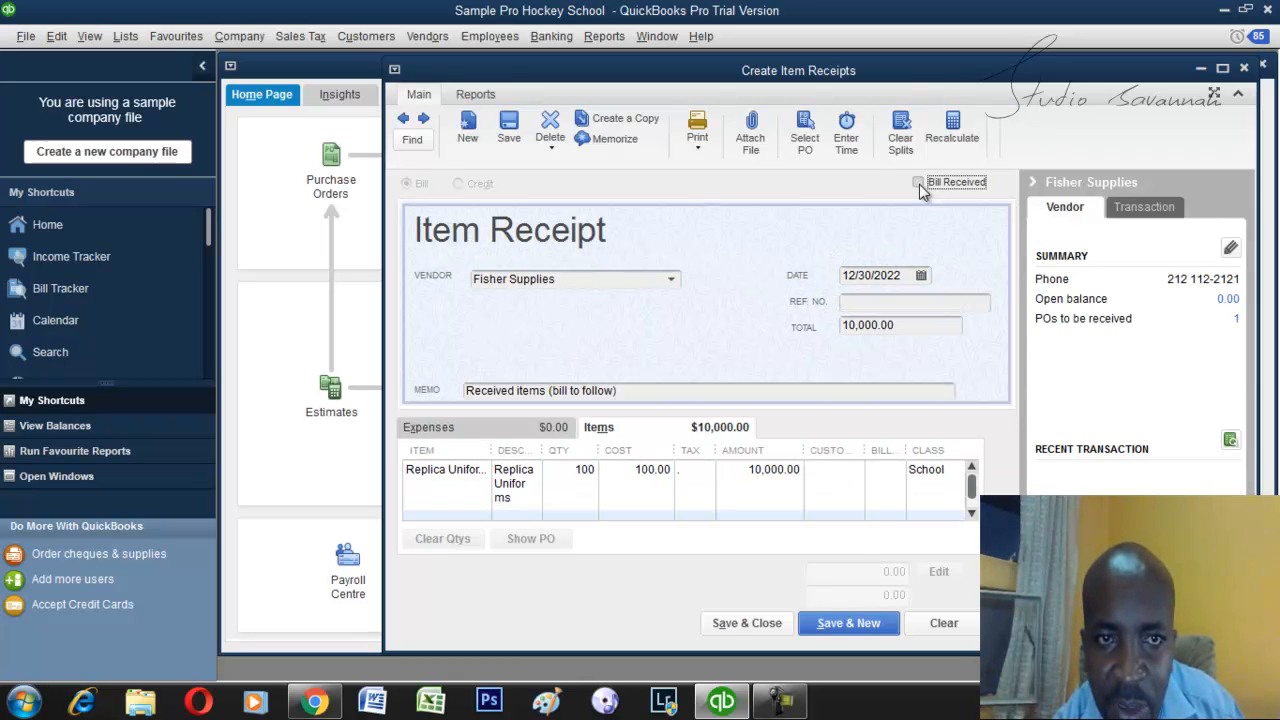
{"action": "left_click", "coordinate": [919, 185]}
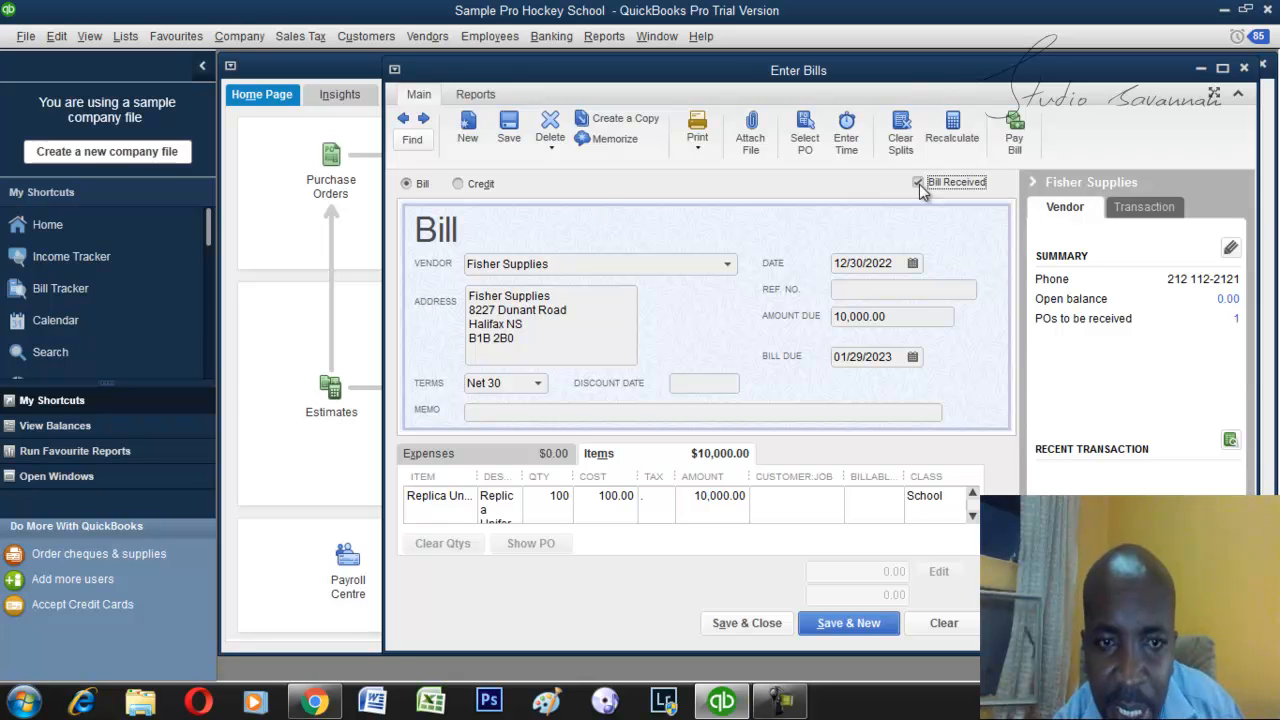
{"action": "left_click", "coordinate": [919, 185]}
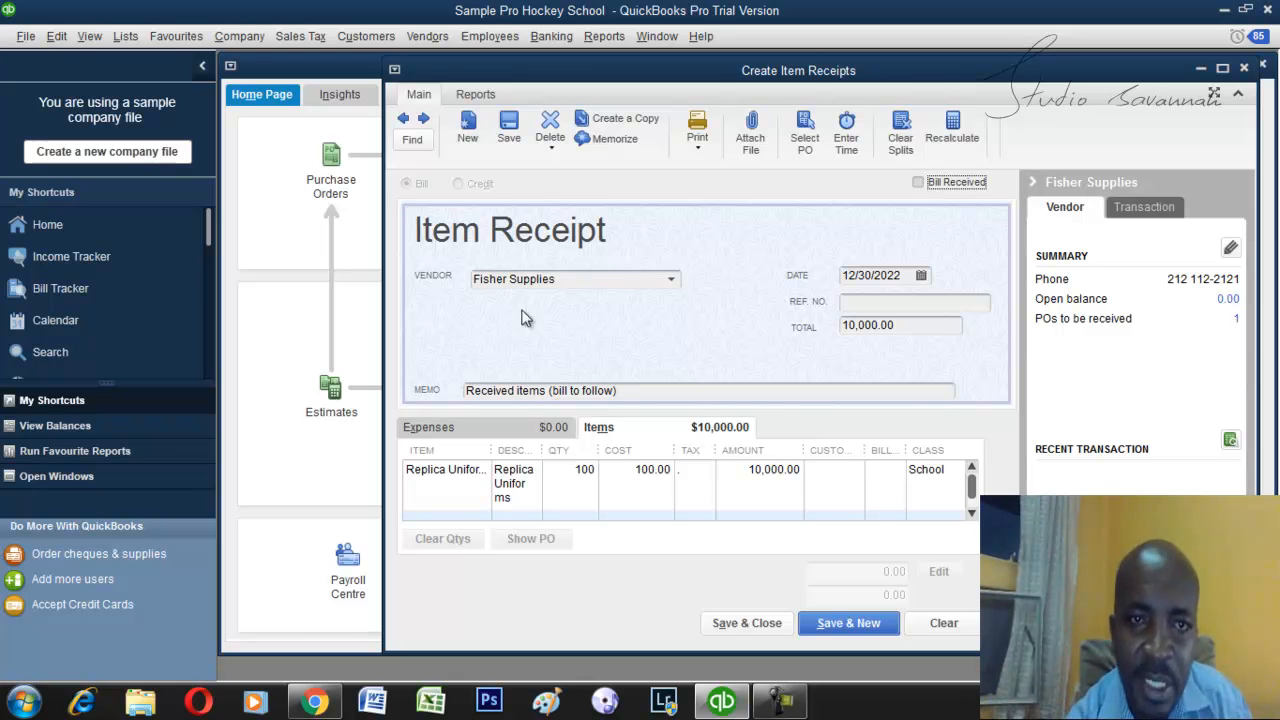
{"action": "left_click", "coordinate": [918, 183]}
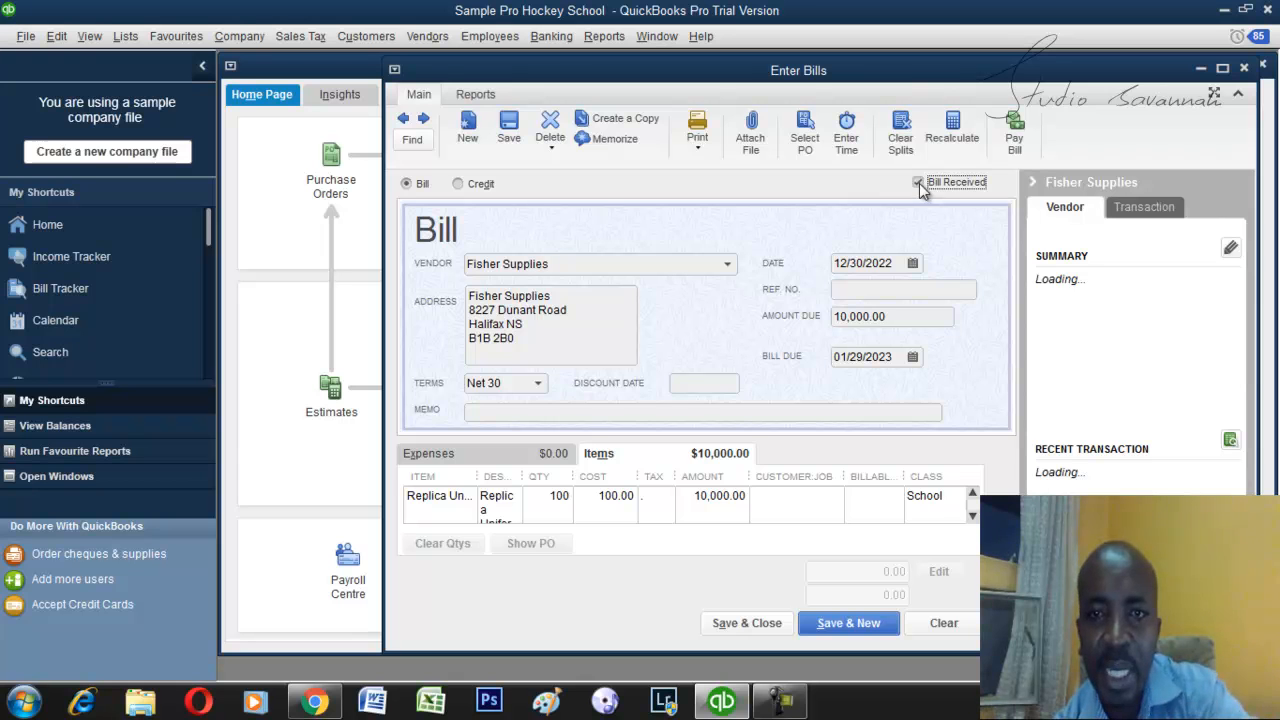
{"action": "left_click", "coordinate": [919, 184]}
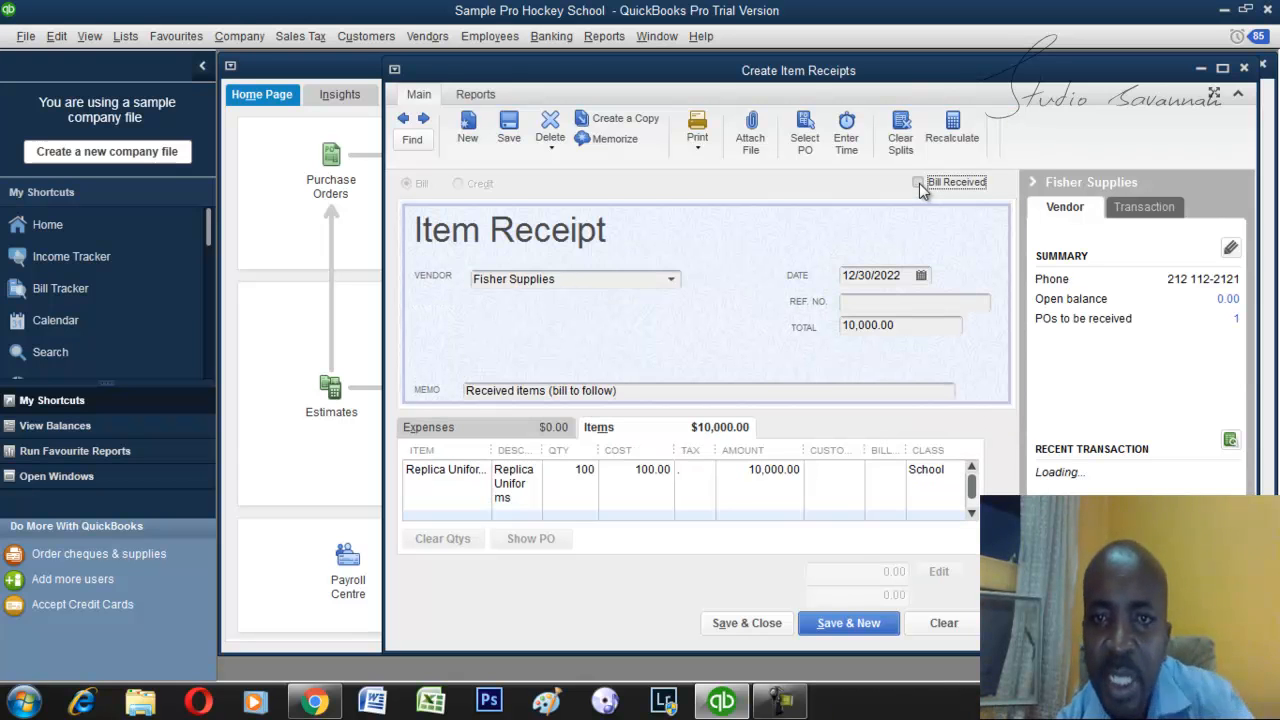
{"action": "left_click", "coordinate": [919, 184]}
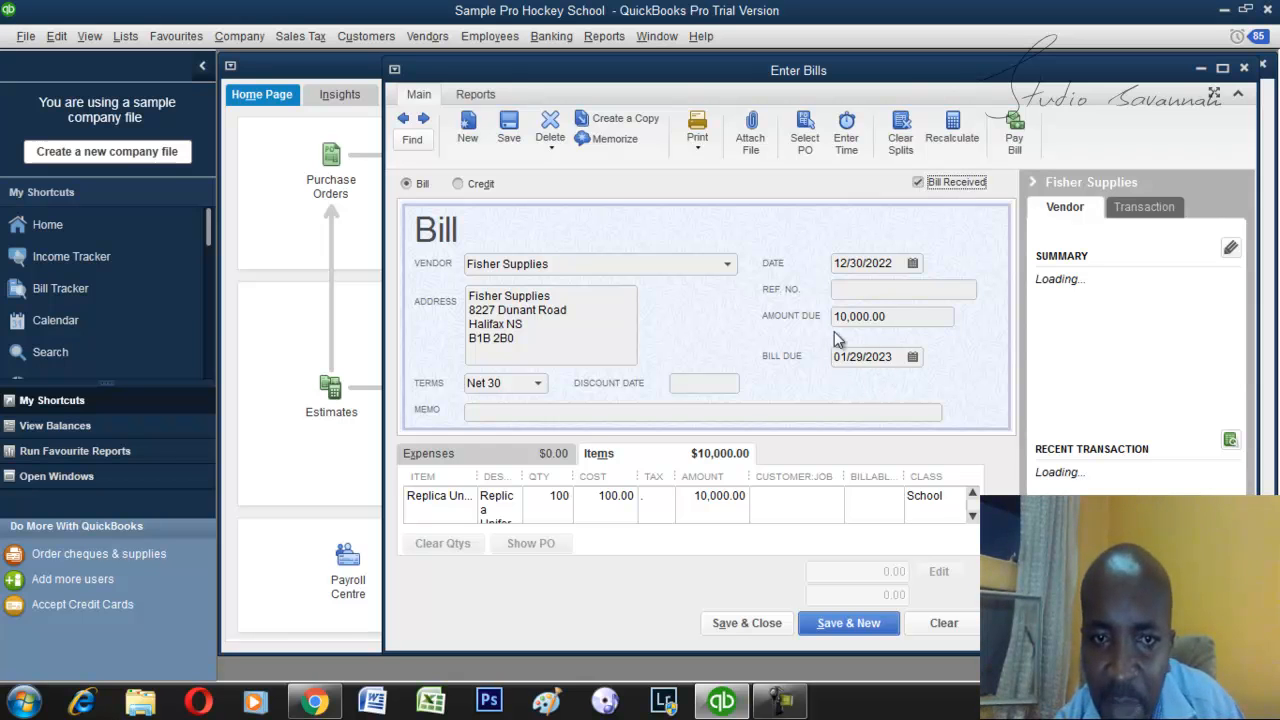
{"action": "left_click", "coordinate": [917, 183]}
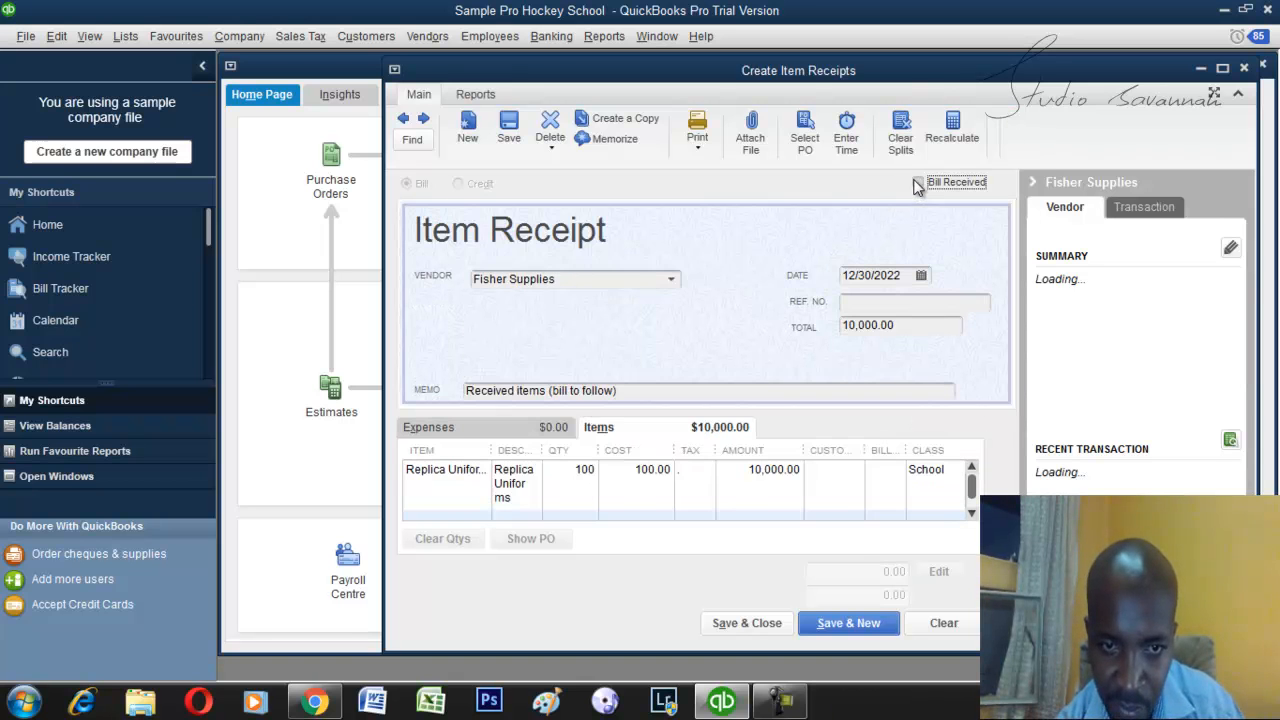
{"action": "left_click", "coordinate": [917, 184]}
{"action": "left_click", "coordinate": [917, 184]}
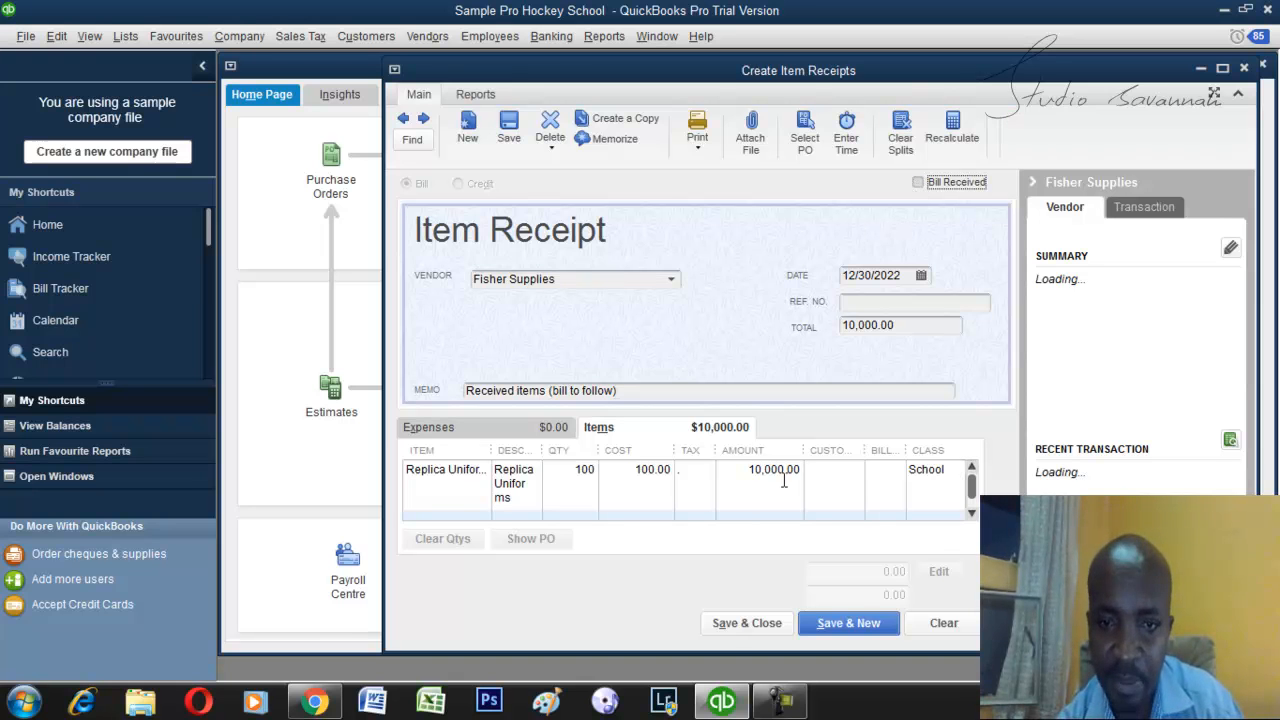
Save the Fisher Supplies item receipt without a bill and close it.
{"action": "left_click", "coordinate": [735, 625]}
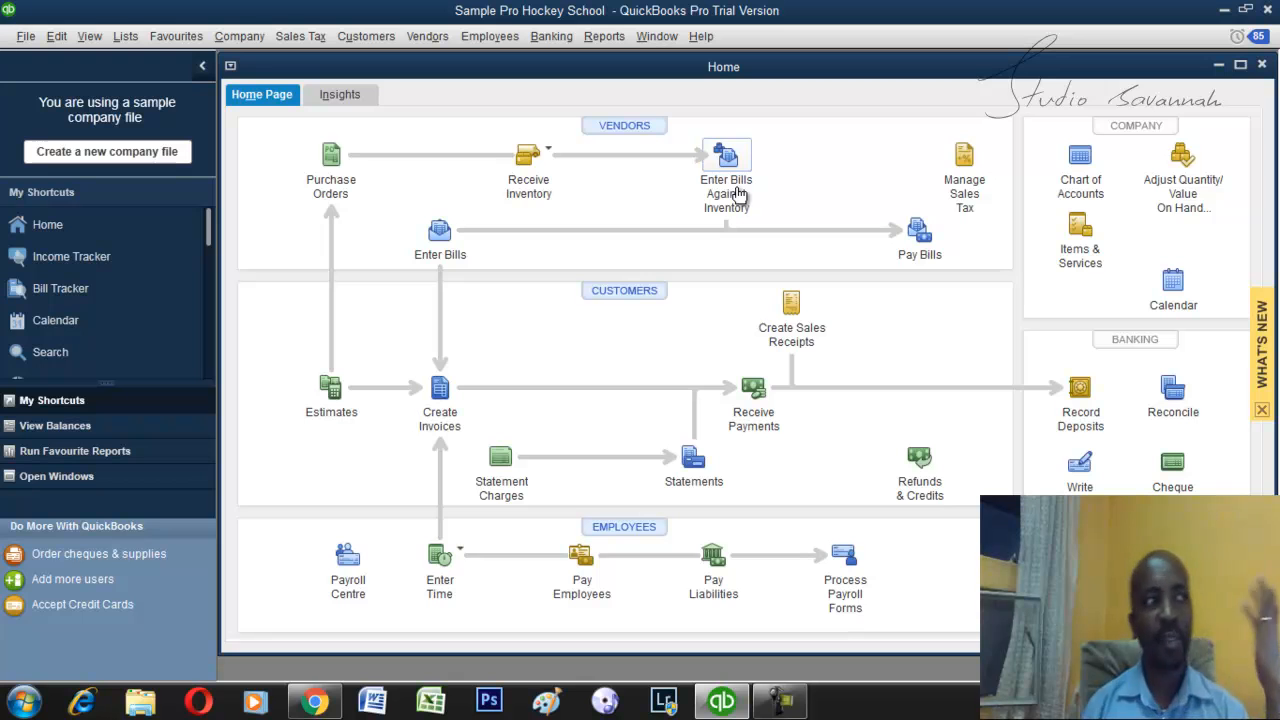
Enter a bill against the Fisher Supplies item receipt dated 12/30/2022, and save it, recording the changes.
{"action": "left_click", "coordinate": [737, 193]}
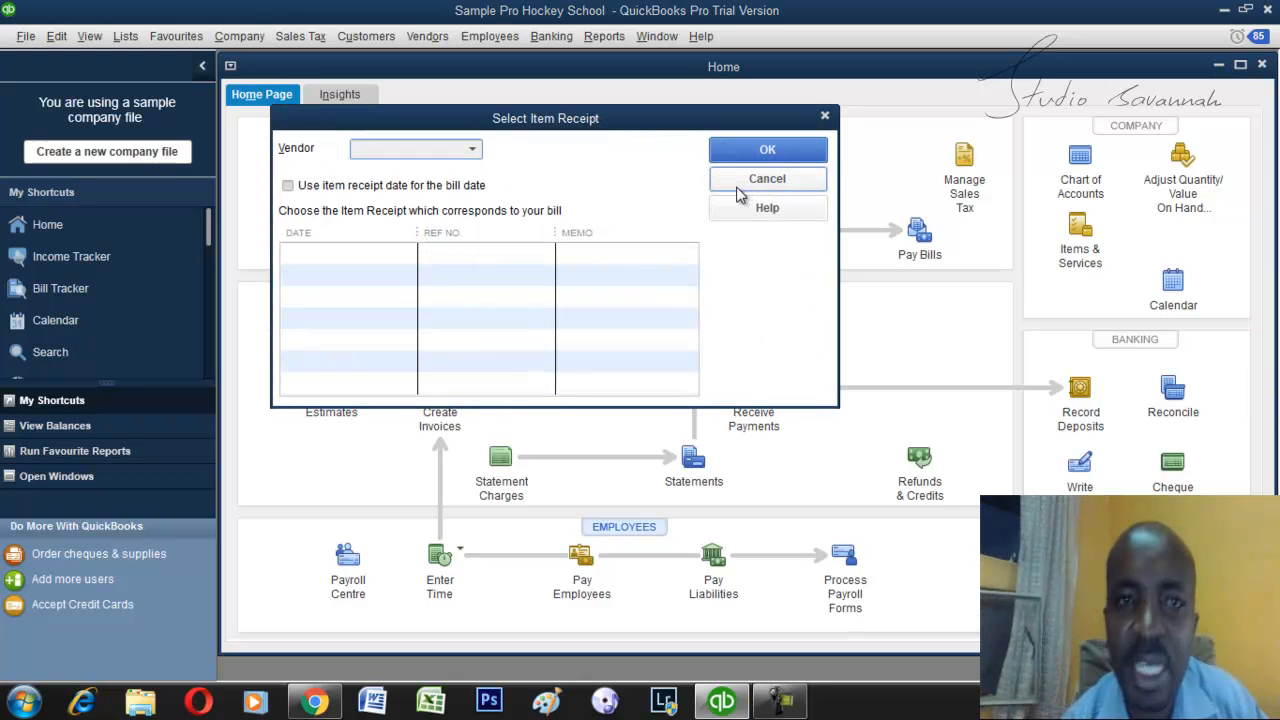
{"action": "type", "text": "Fisher Supplies"}
{"action": "key", "text": "Return"}
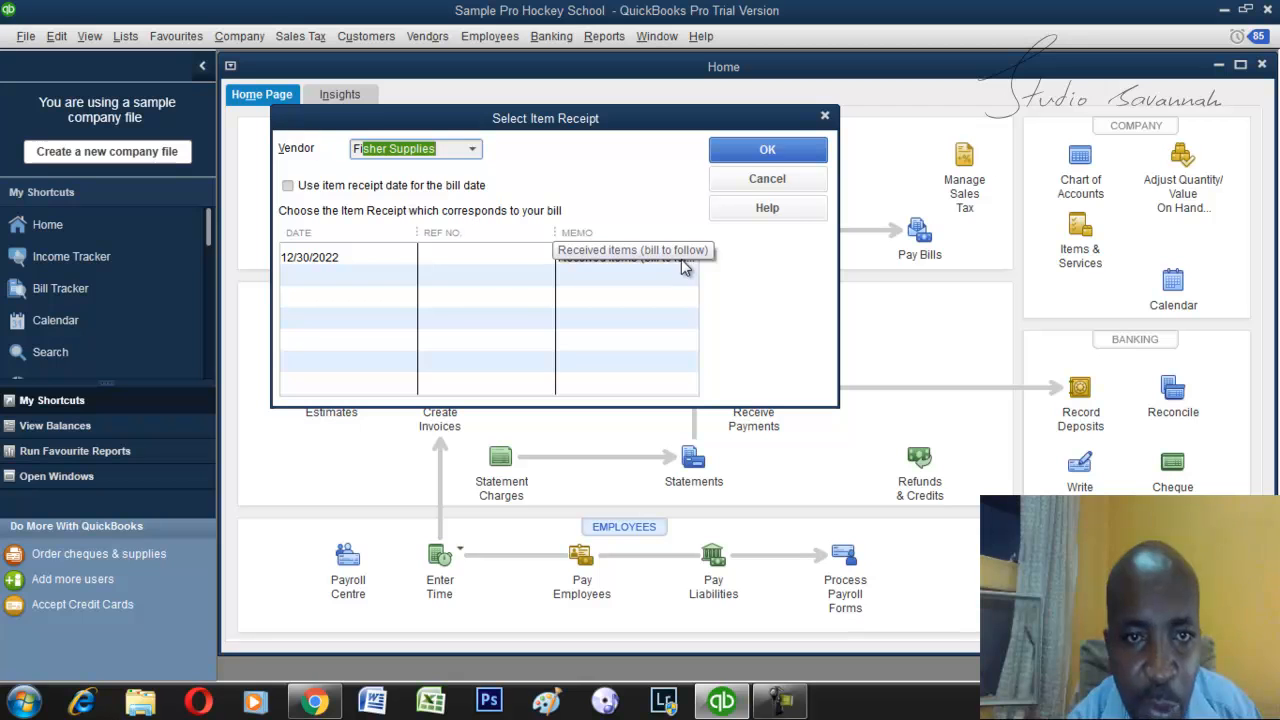
{"action": "left_click", "coordinate": [392, 258]}
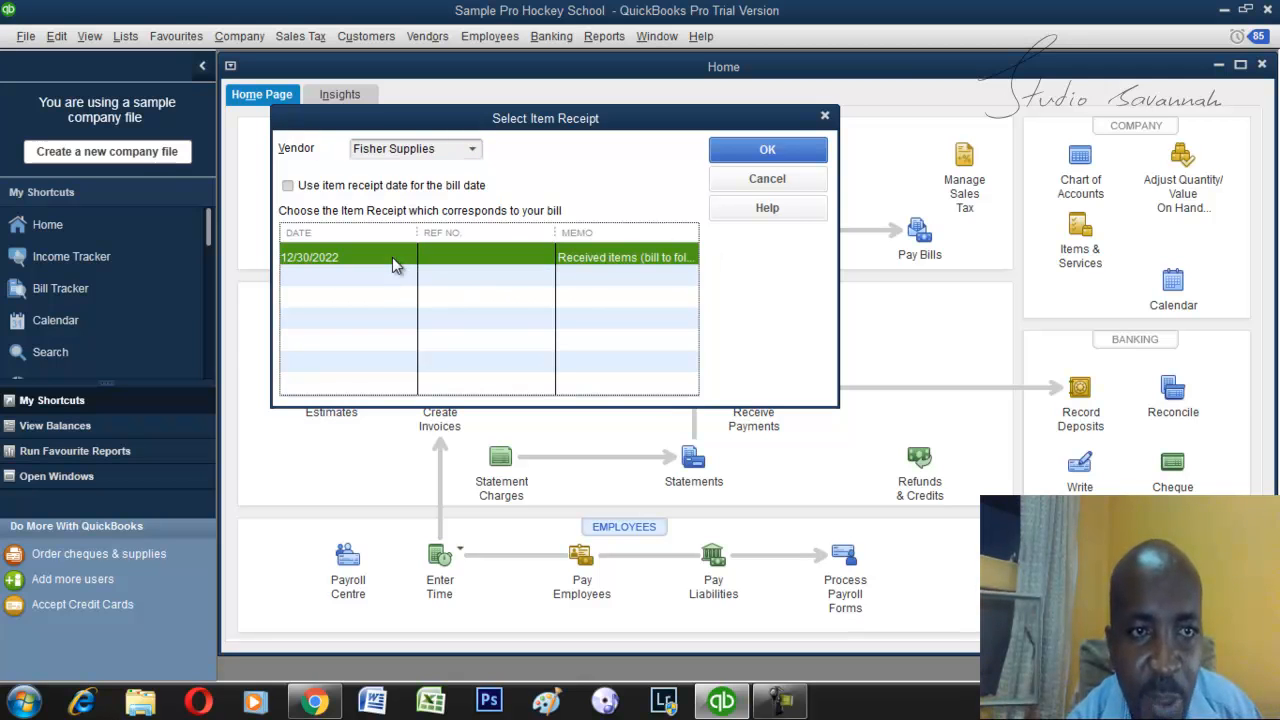
{"action": "left_click", "coordinate": [786, 150]}
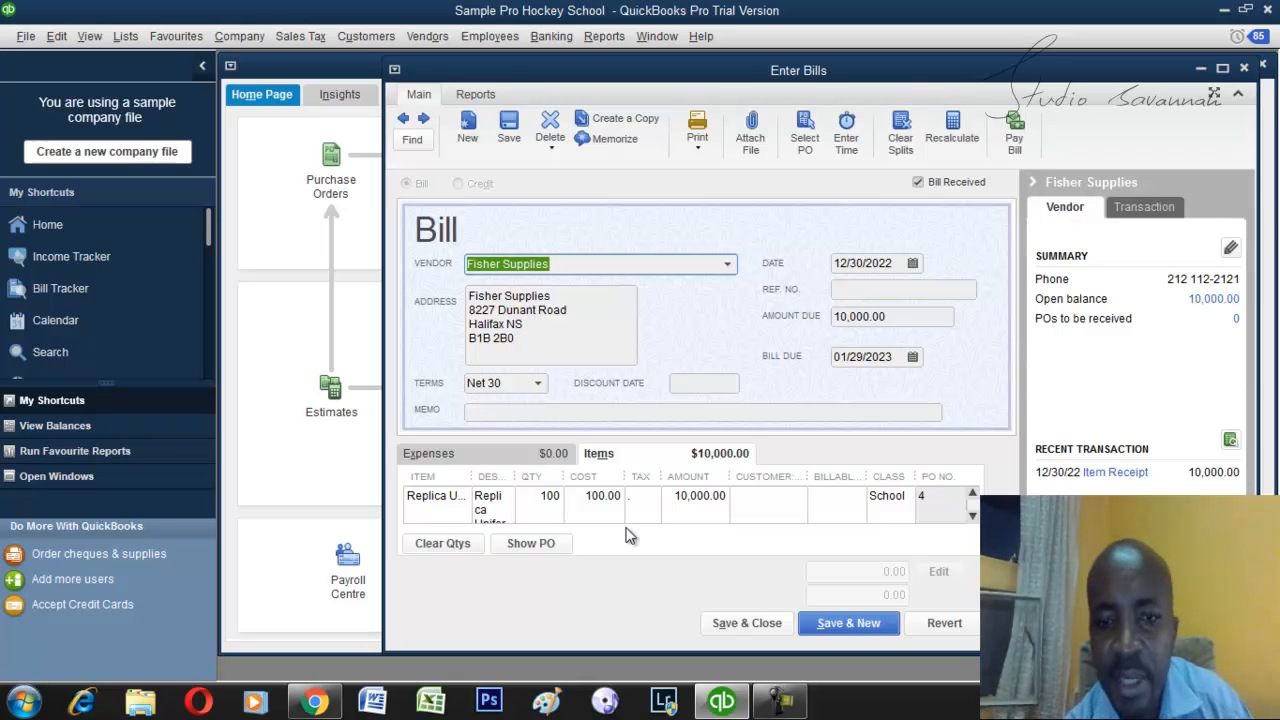
{"action": "left_click", "coordinate": [718, 624]}
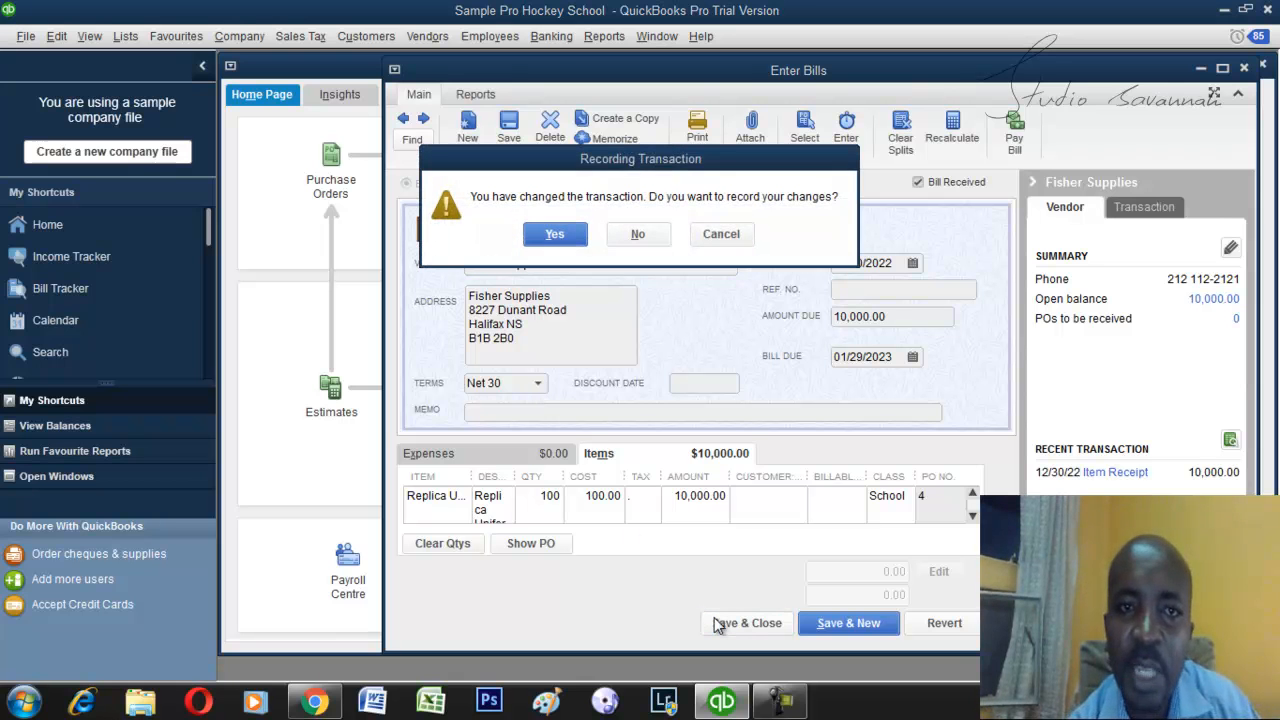
{"action": "left_click", "coordinate": [566, 233]}
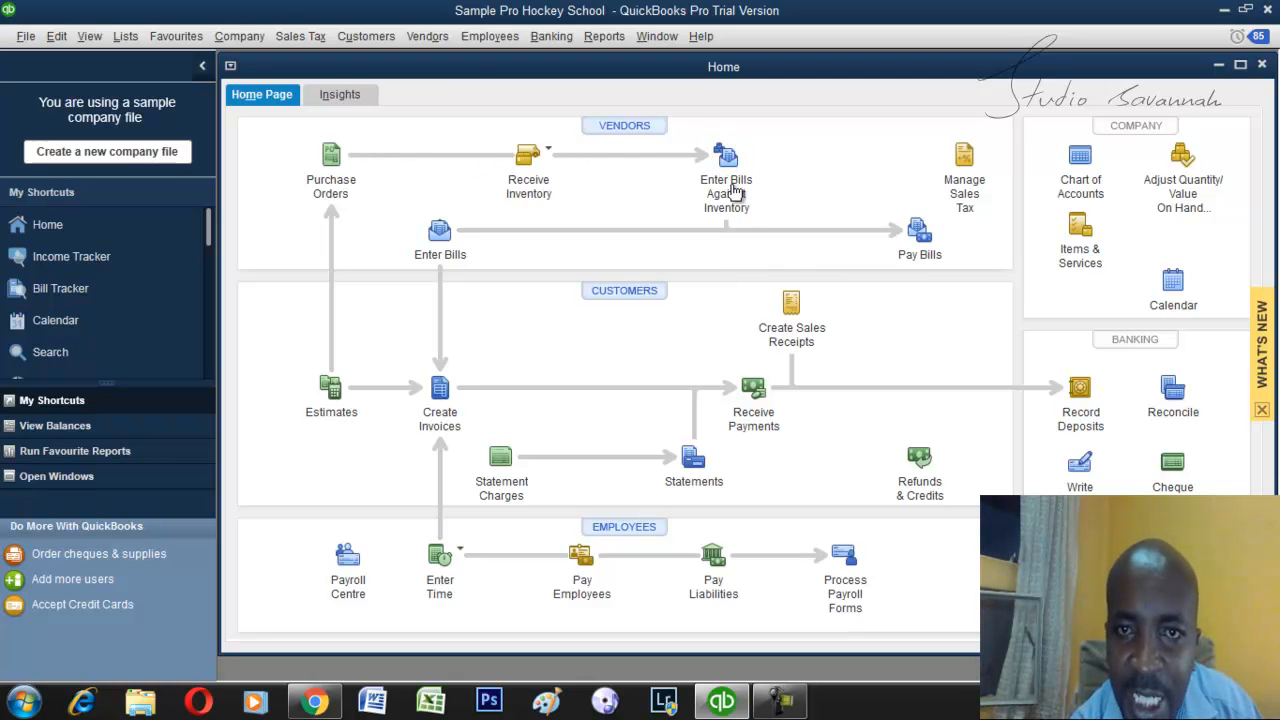
Pay the 10,000.00 Fisher Supplies bill due 01/29/2023 by Cash from the Chequing account, and finish without paying more bills.
{"action": "left_click", "coordinate": [924, 242]}
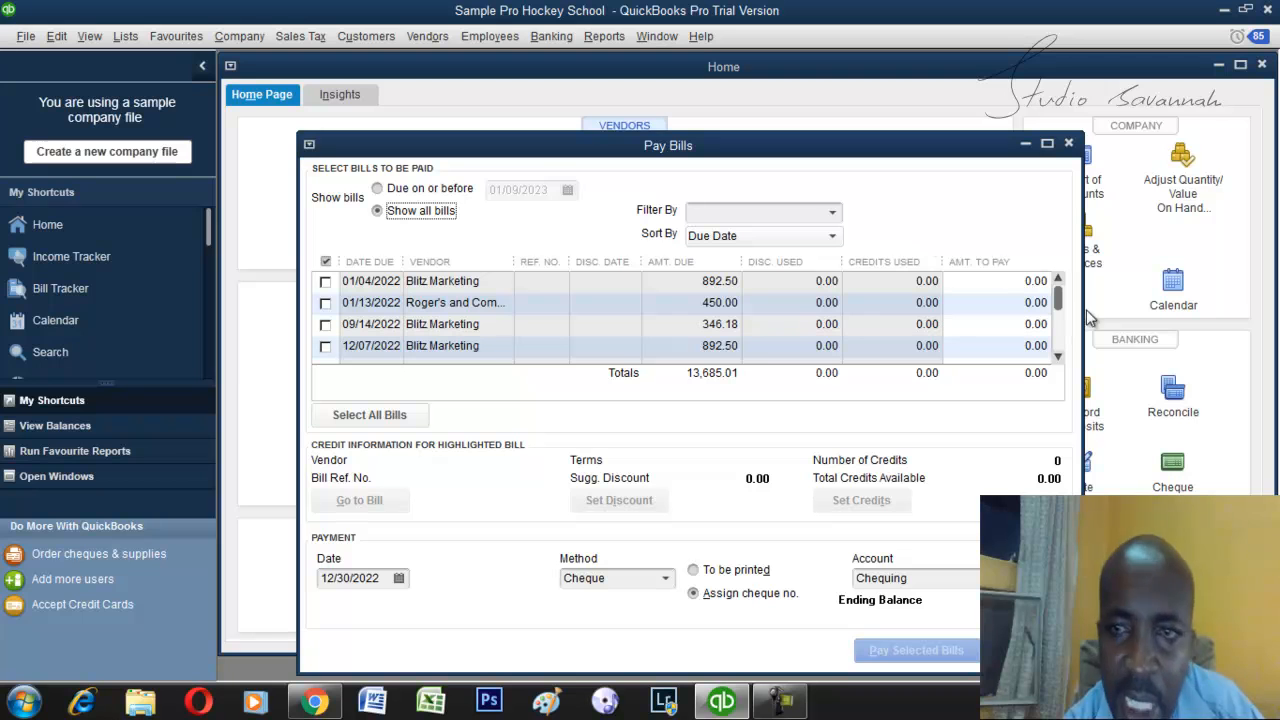
{"action": "left_click_drag", "start_coordinate": [1057, 288], "coordinate": [1060, 343]}
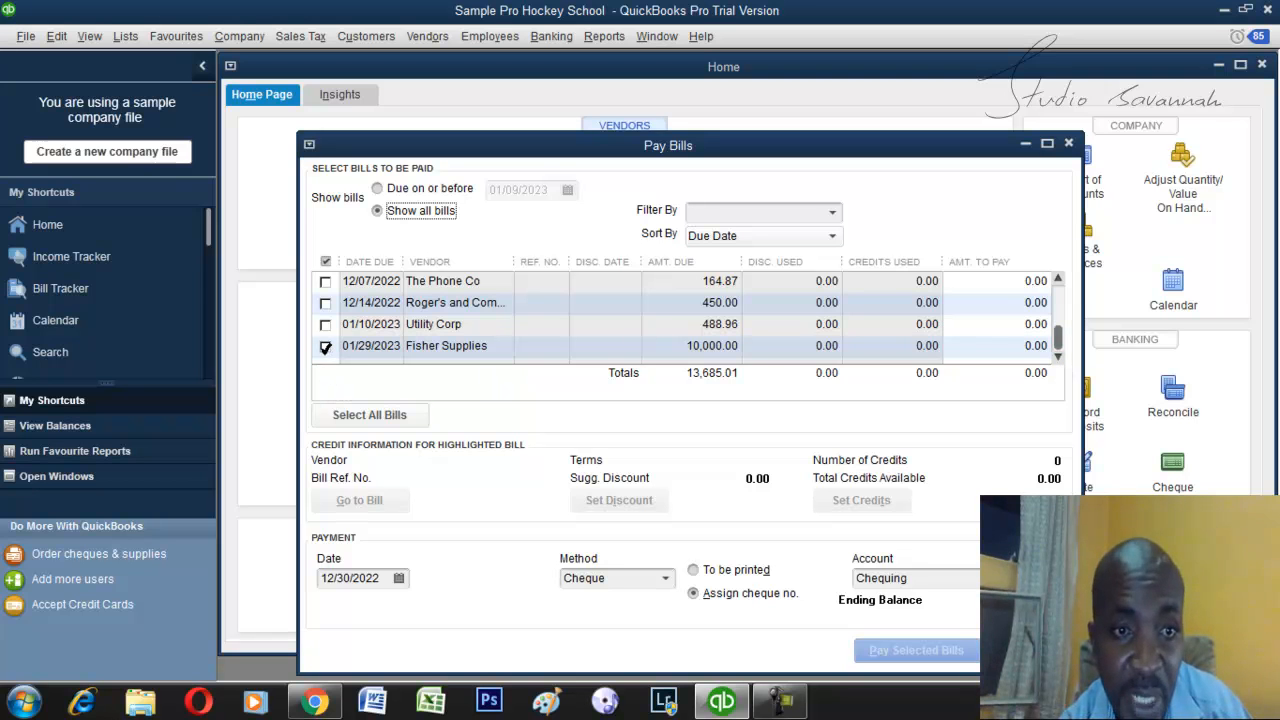
{"action": "left_click", "coordinate": [325, 346]}
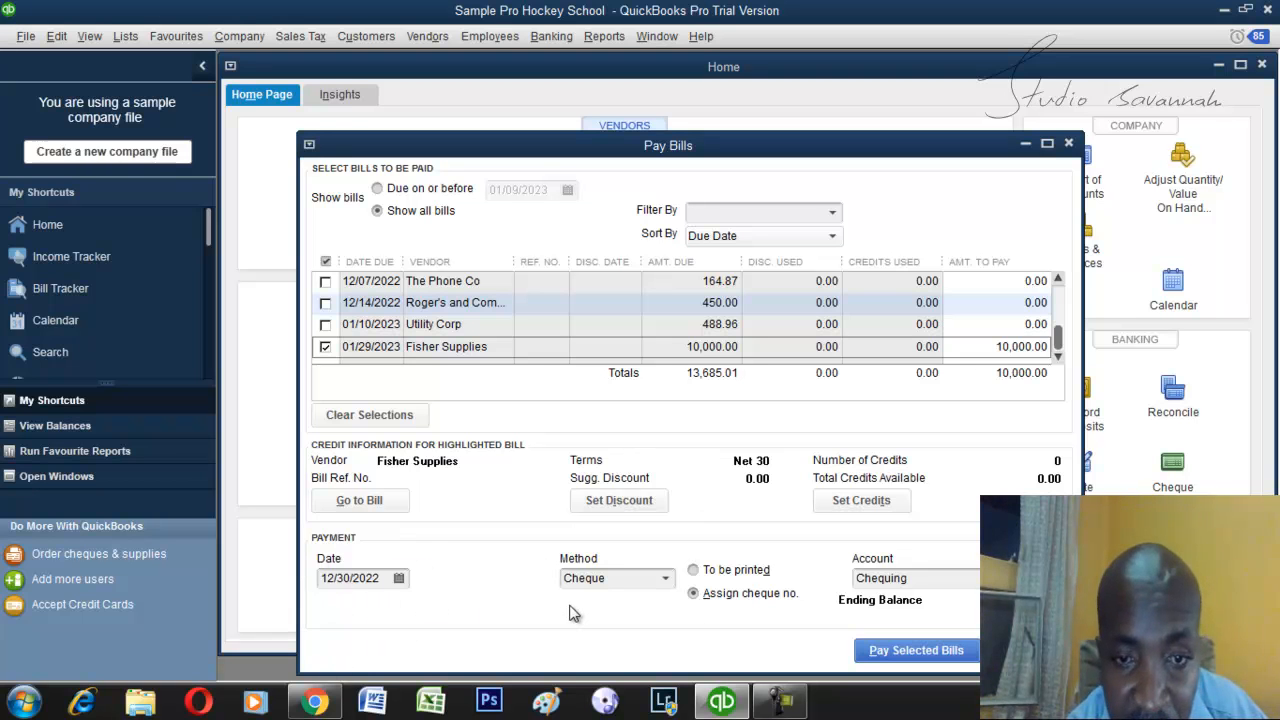
{"action": "left_click", "coordinate": [665, 580]}
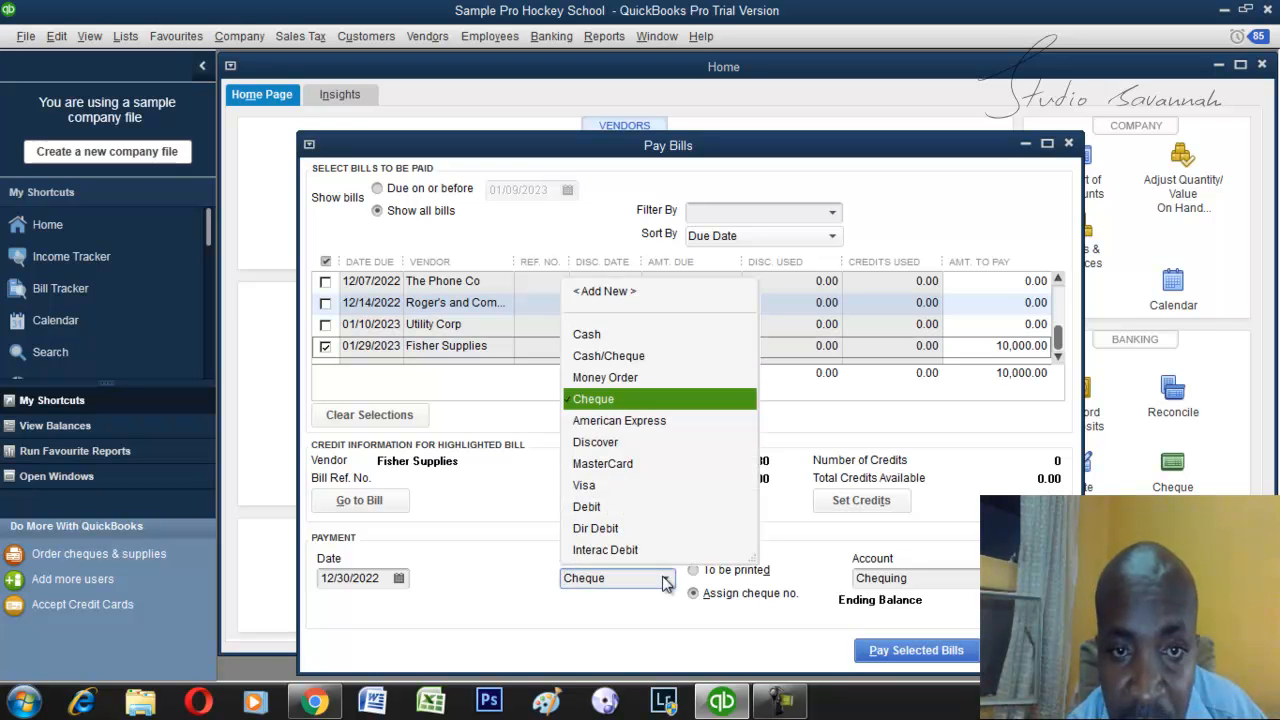
{"action": "left_click", "coordinate": [612, 335]}
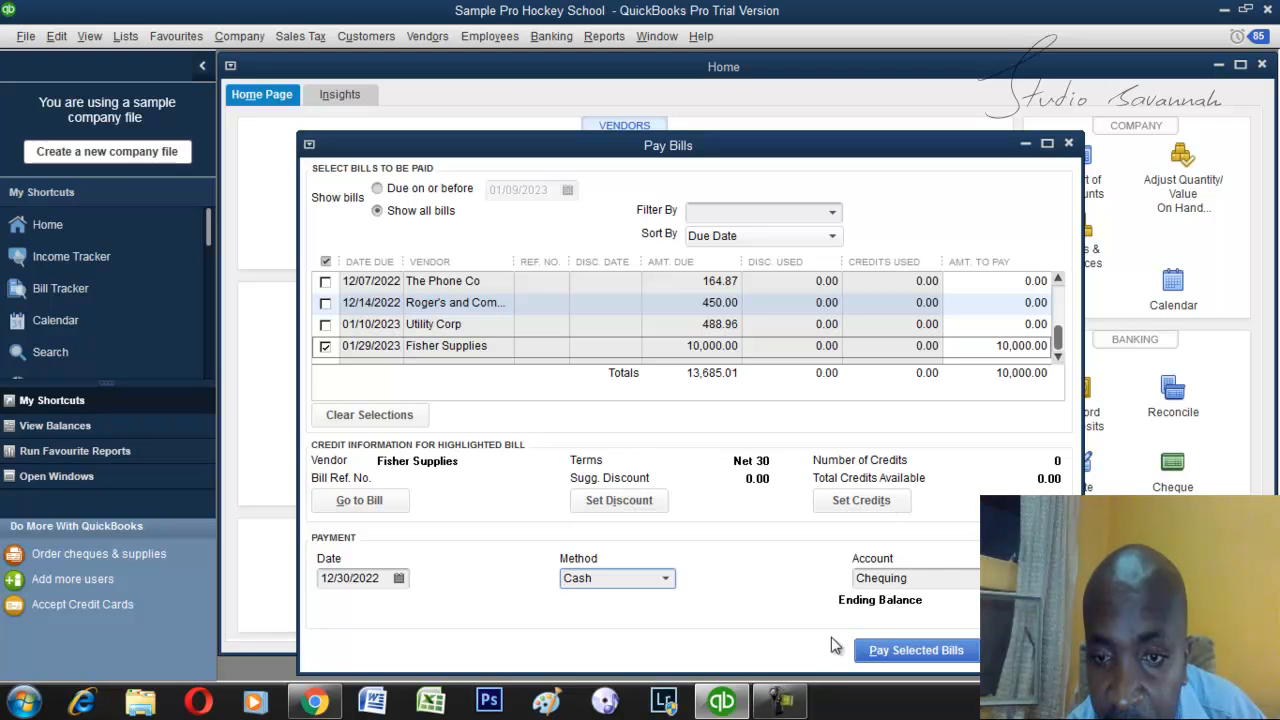
{"action": "left_click", "coordinate": [892, 656]}
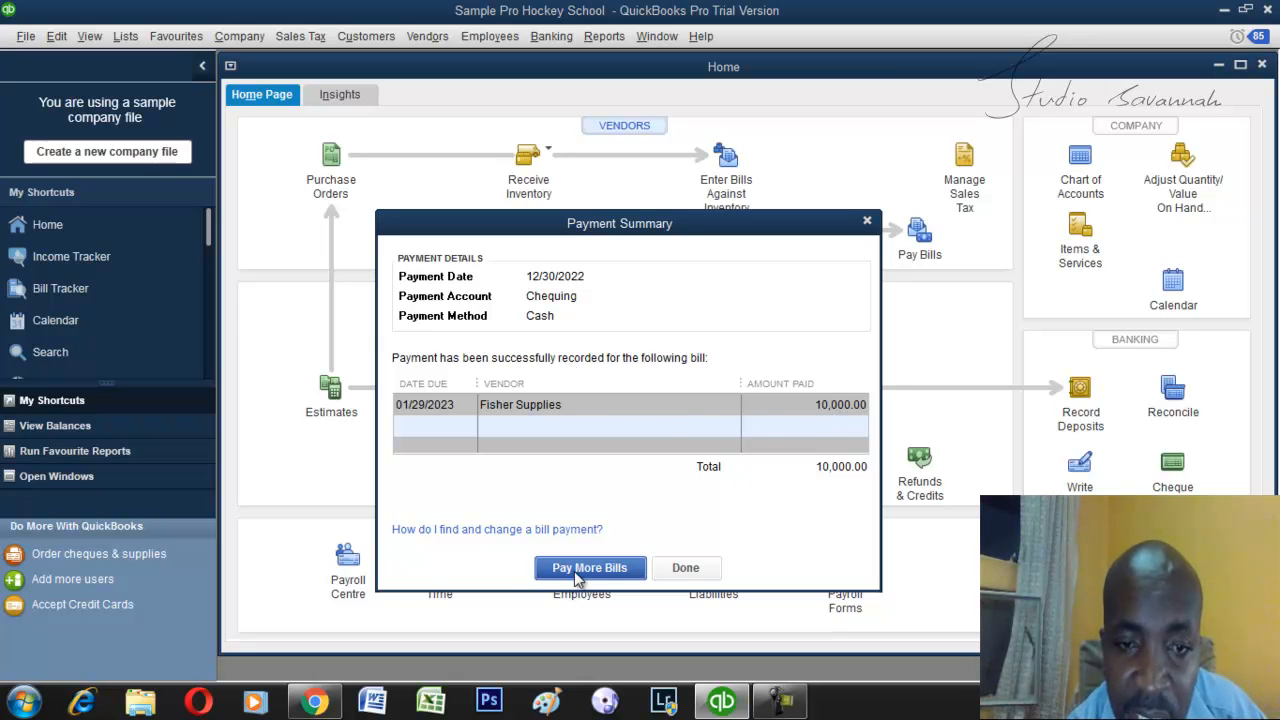
{"action": "left_click", "coordinate": [686, 568]}
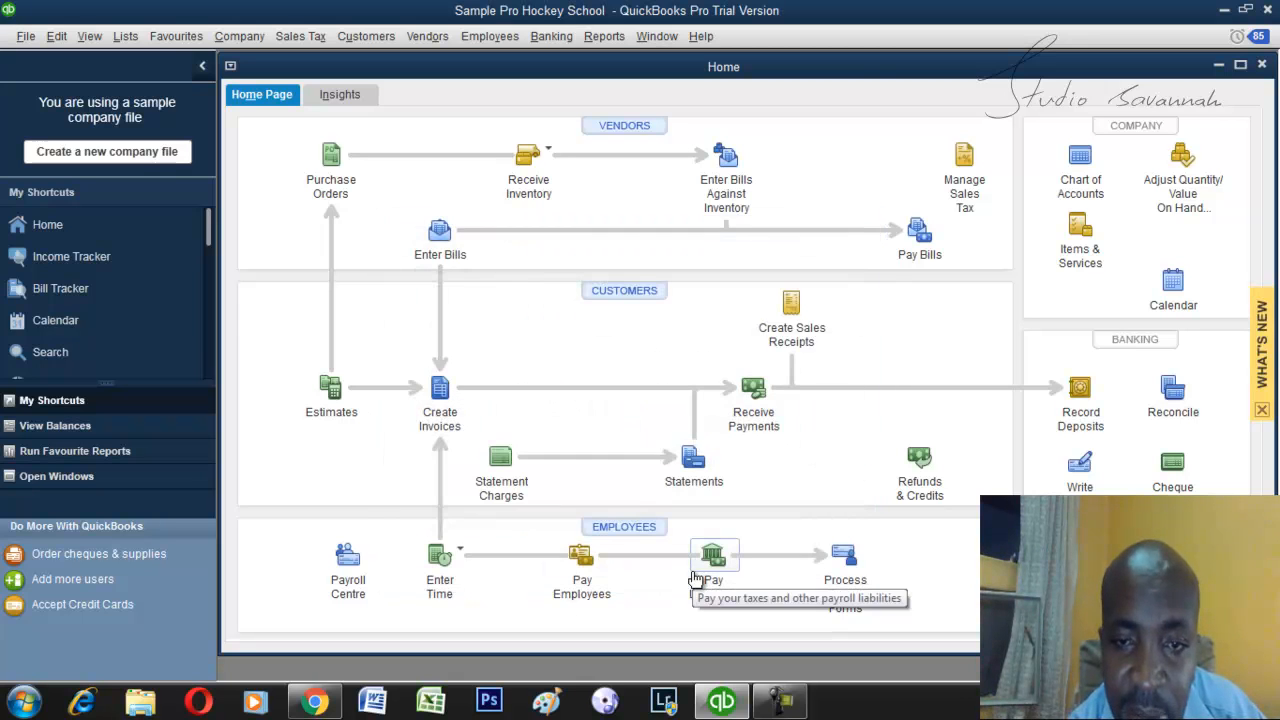
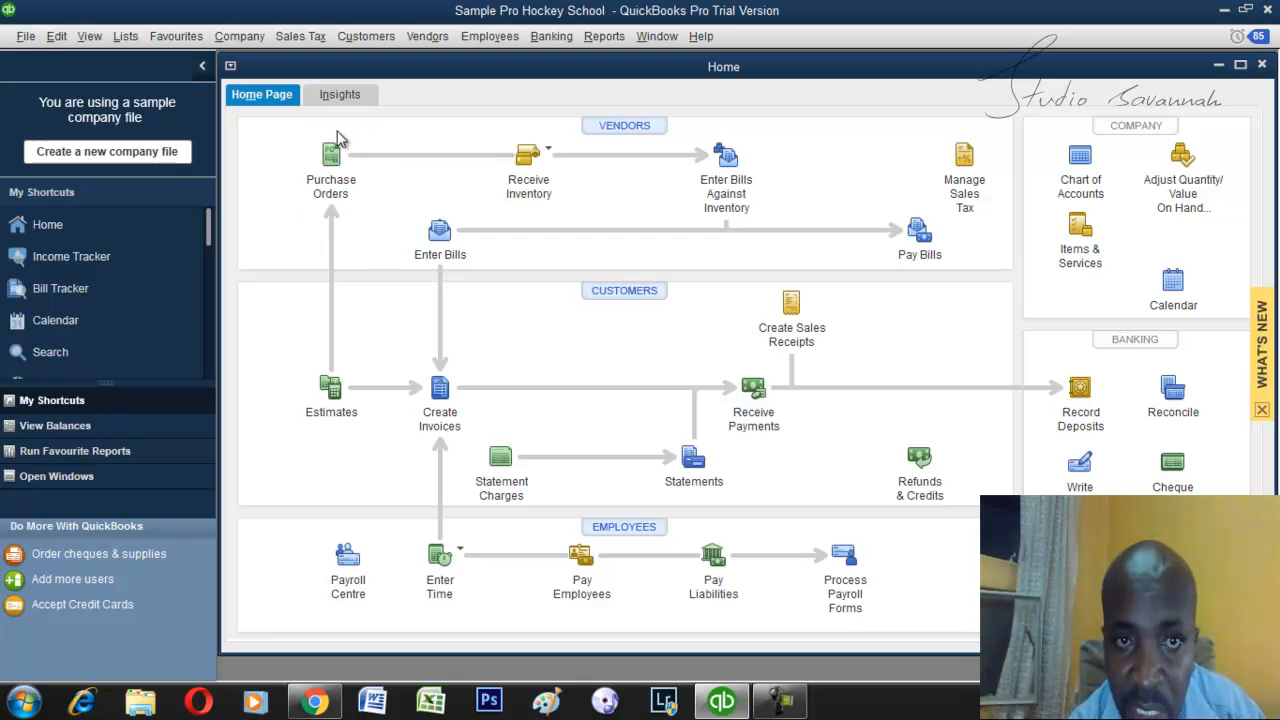
{"action": "left_click", "coordinate": [546, 195]}
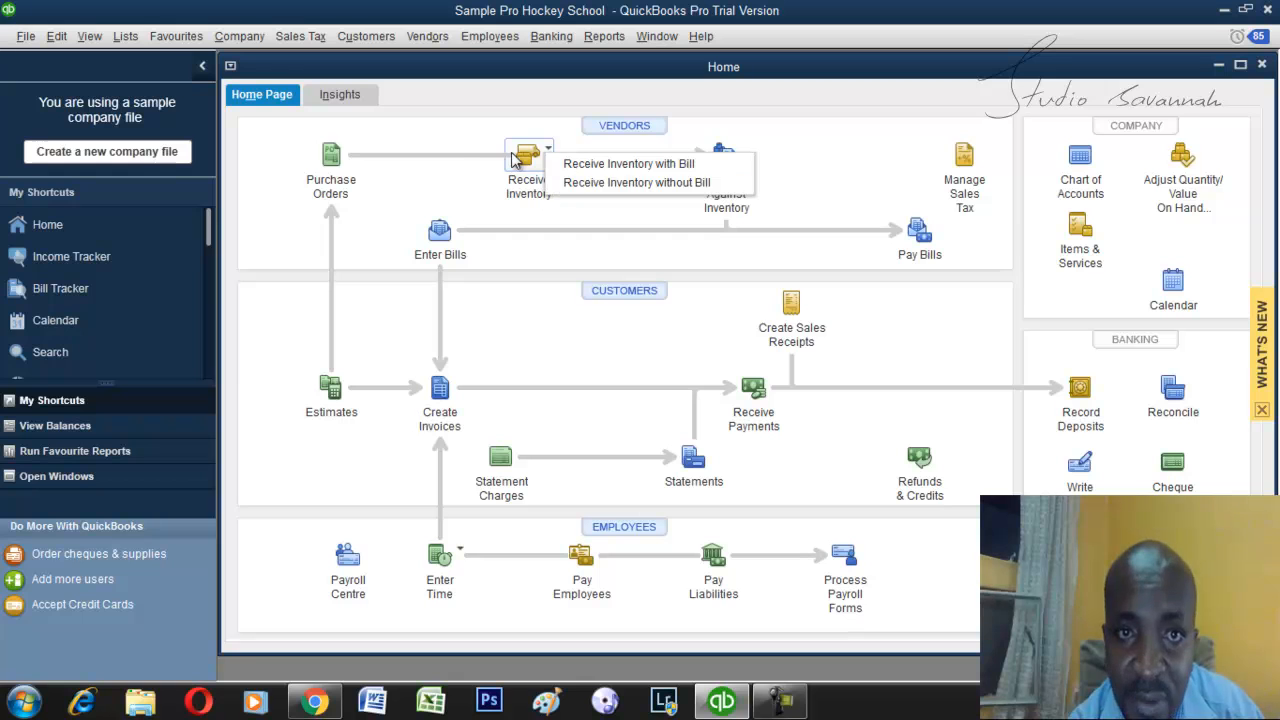
{"action": "left_click", "coordinate": [449, 145]}
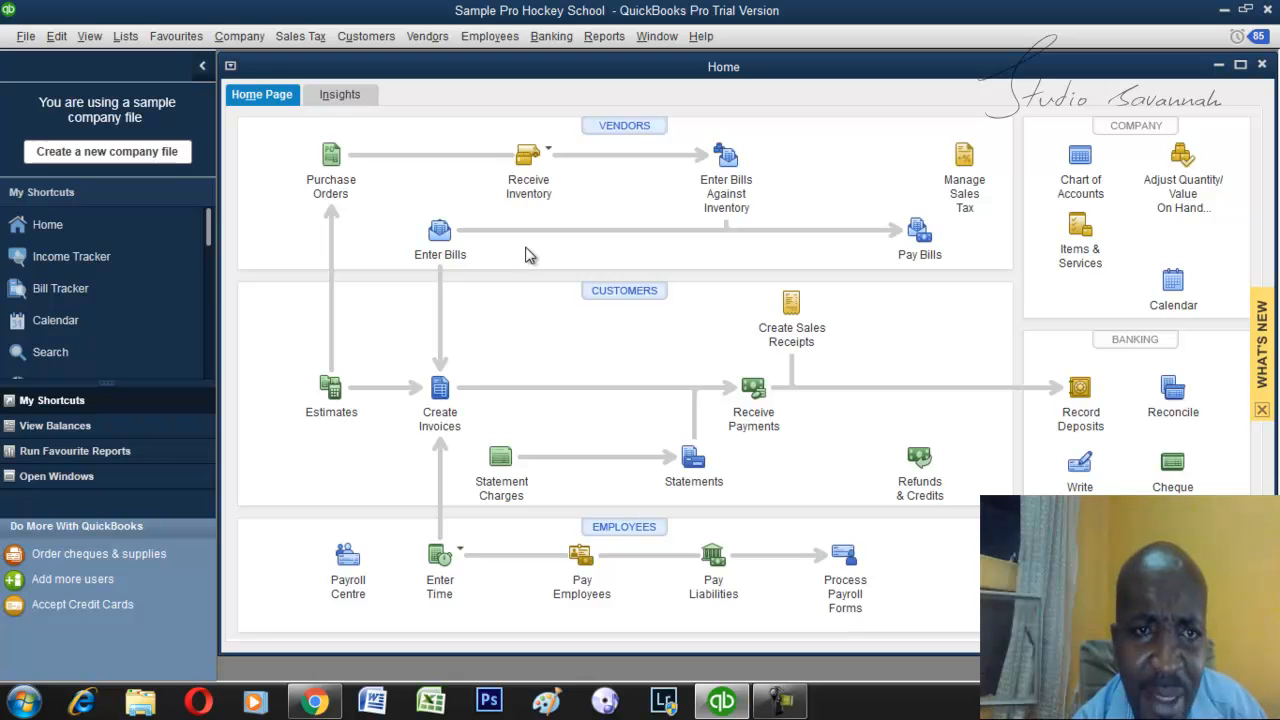
{"action": "left_click", "coordinate": [441, 244]}
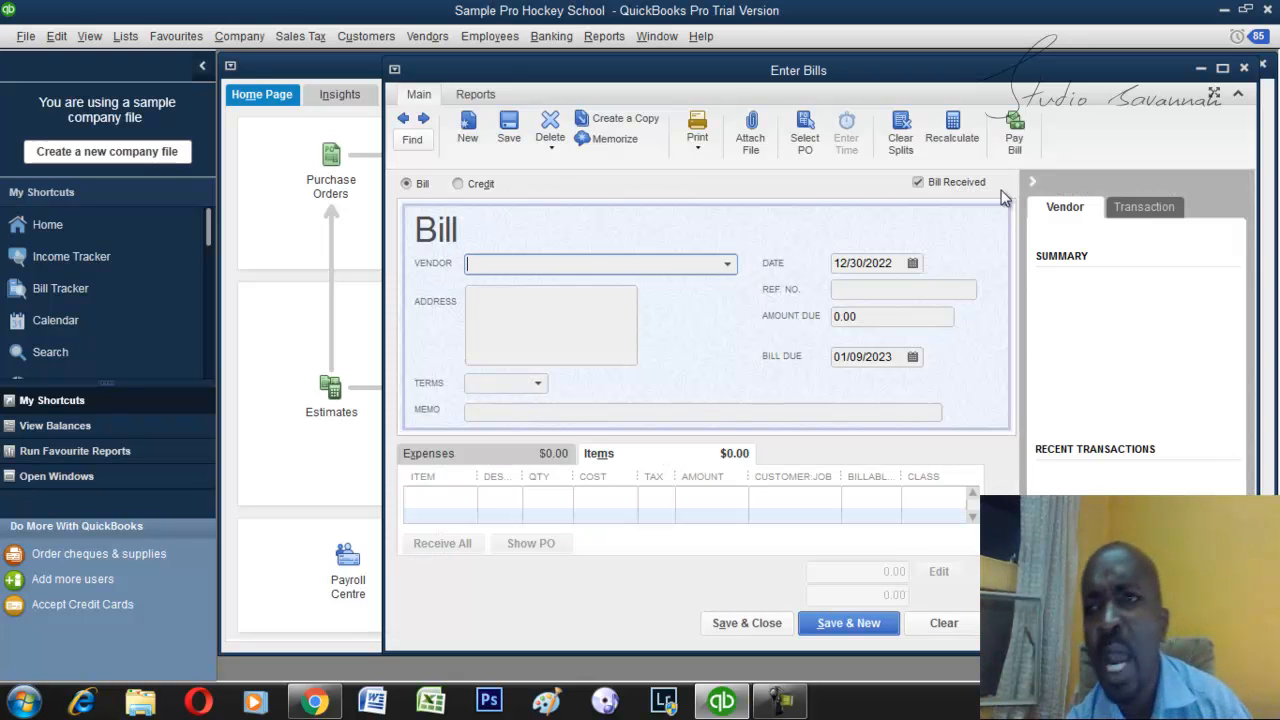
{"action": "left_click", "coordinate": [1244, 67]}
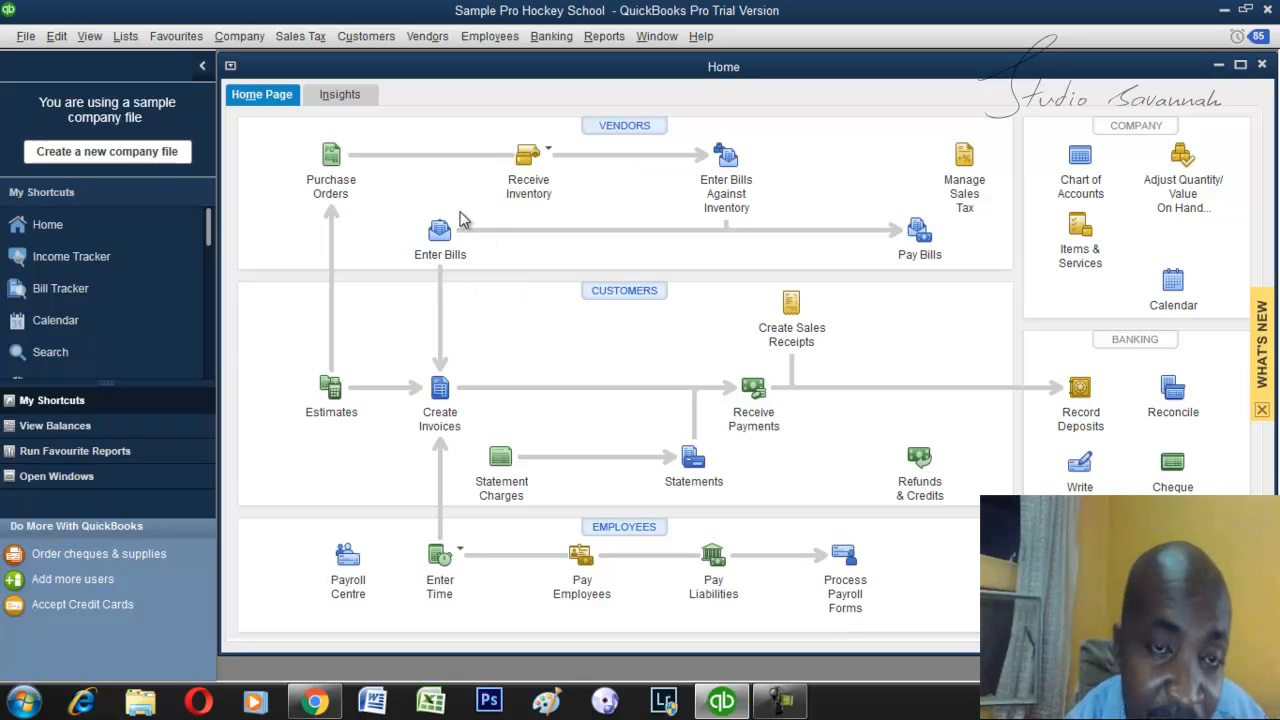
Enter a new bill from the vendor Bank of Royals for the Pro Workout item with a quantity of 11.
{"action": "left_click", "coordinate": [441, 236]}
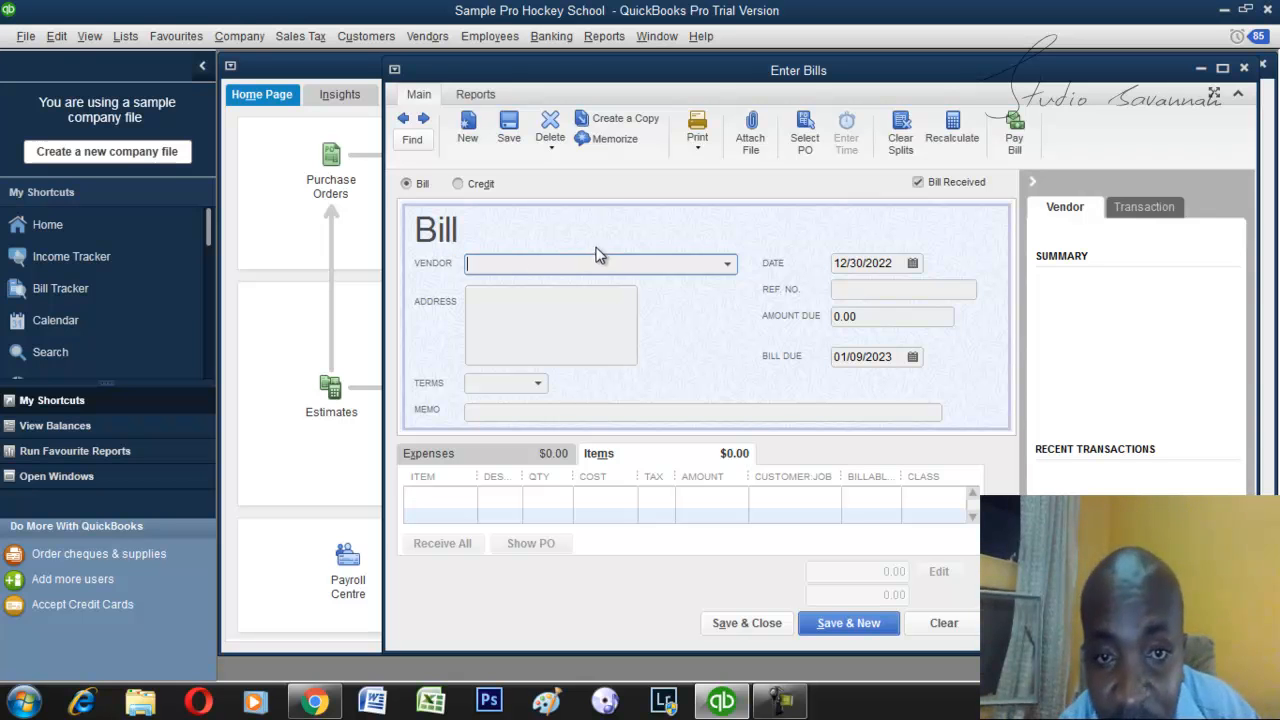
{"action": "left_click", "coordinate": [732, 266]}
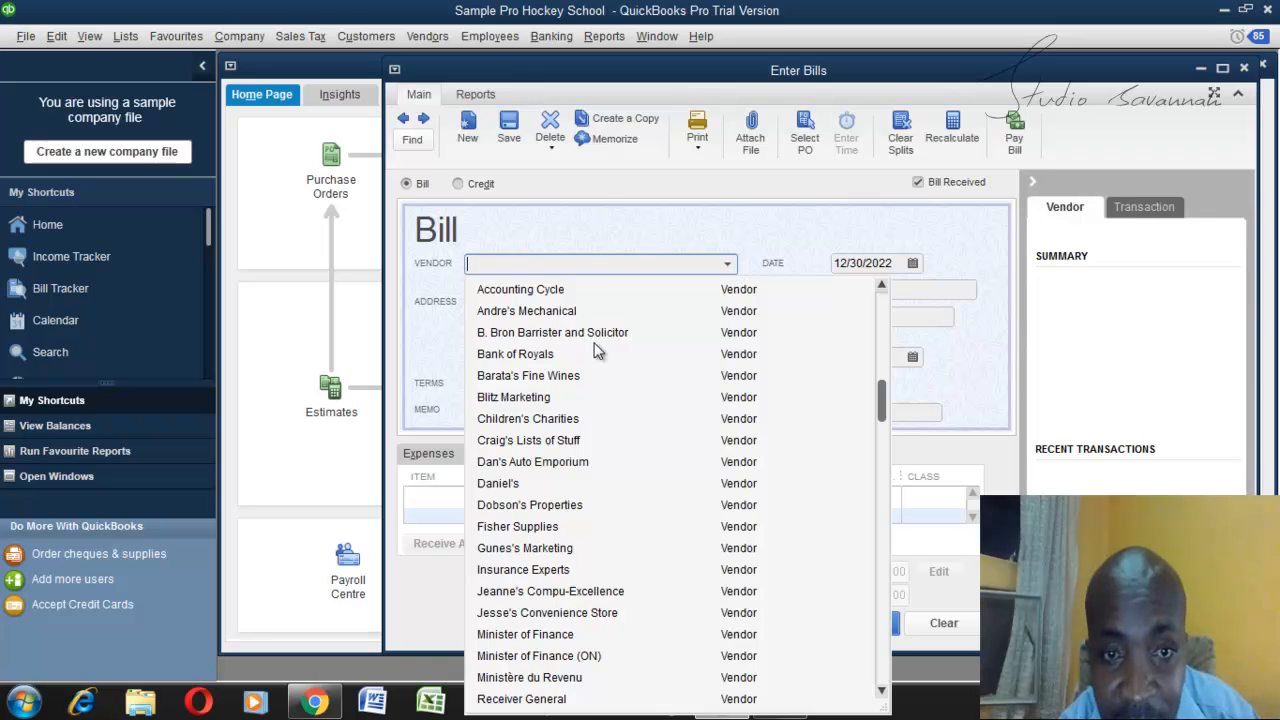
{"action": "left_click", "coordinate": [548, 351]}
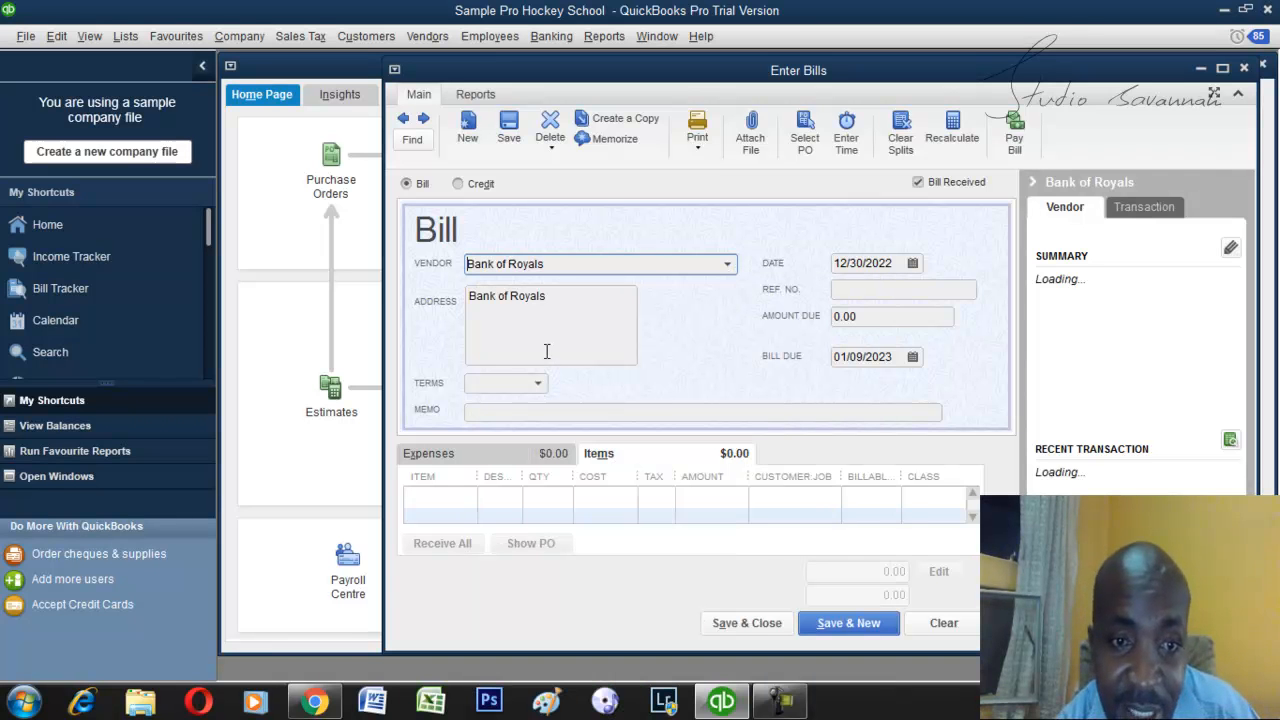
{"action": "left_click", "coordinate": [465, 496]}
{"action": "left_click", "coordinate": [467, 498]}
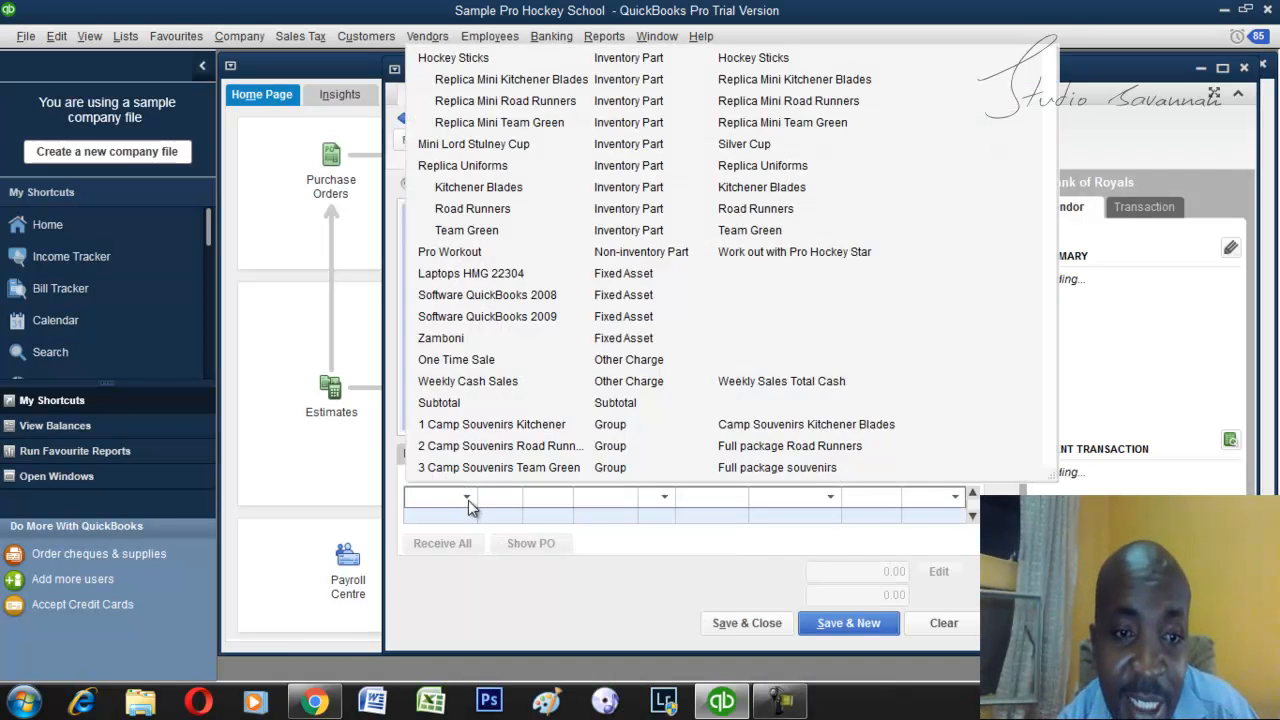
{"action": "left_click", "coordinate": [497, 252]}
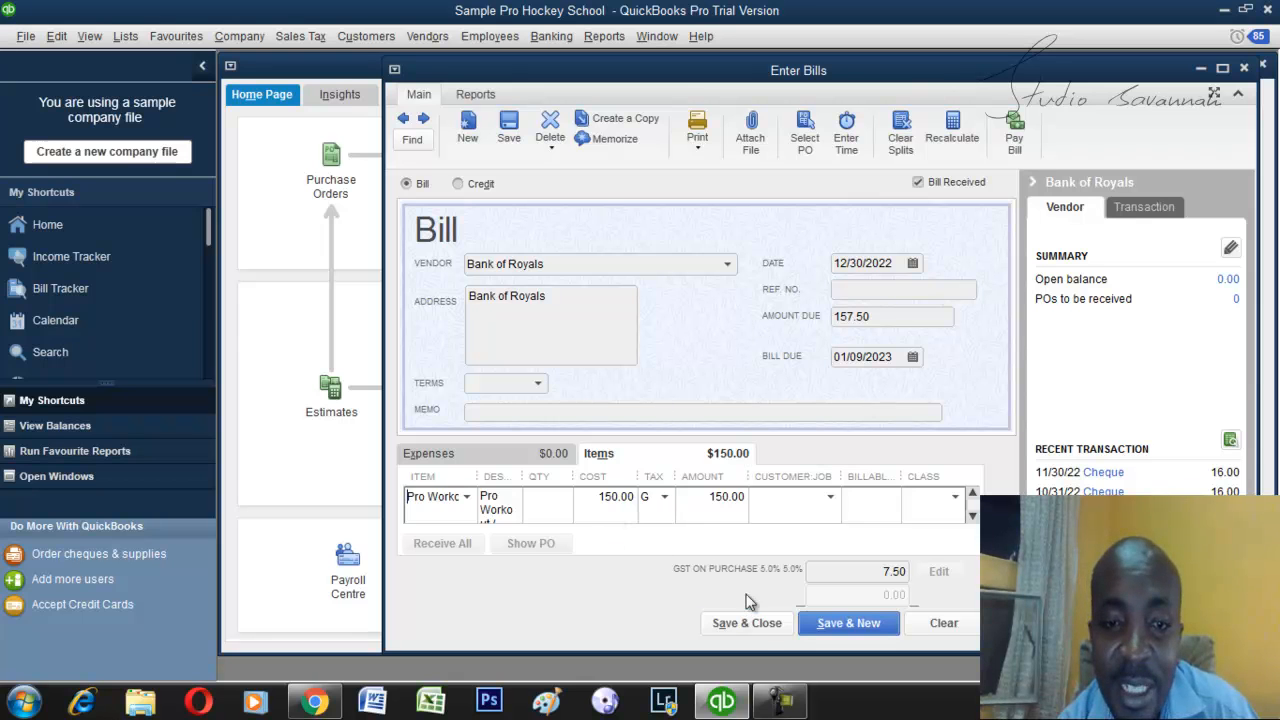
{"action": "left_click", "coordinate": [541, 497]}
{"action": "type", "text": "11"}
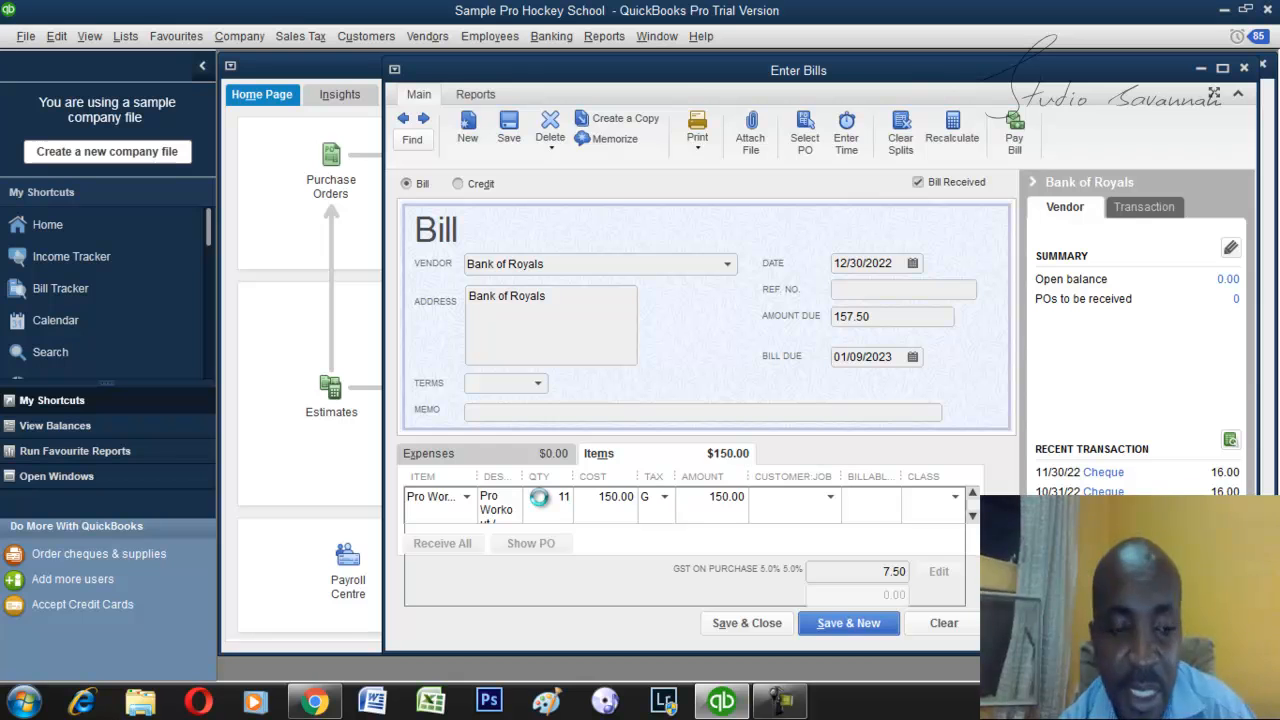
{"action": "key", "text": "Tab"}
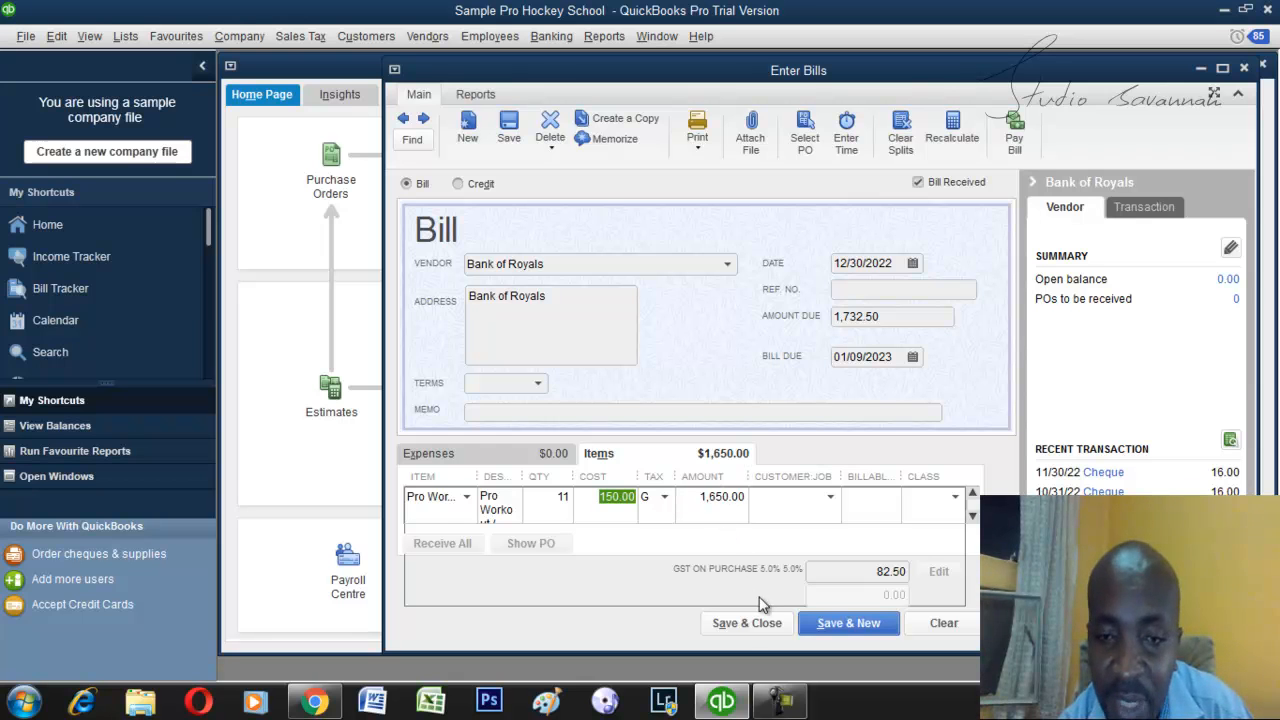
Save and close the Bank of Royals bill without assigning a class to its item.
{"action": "left_click", "coordinate": [740, 623]}
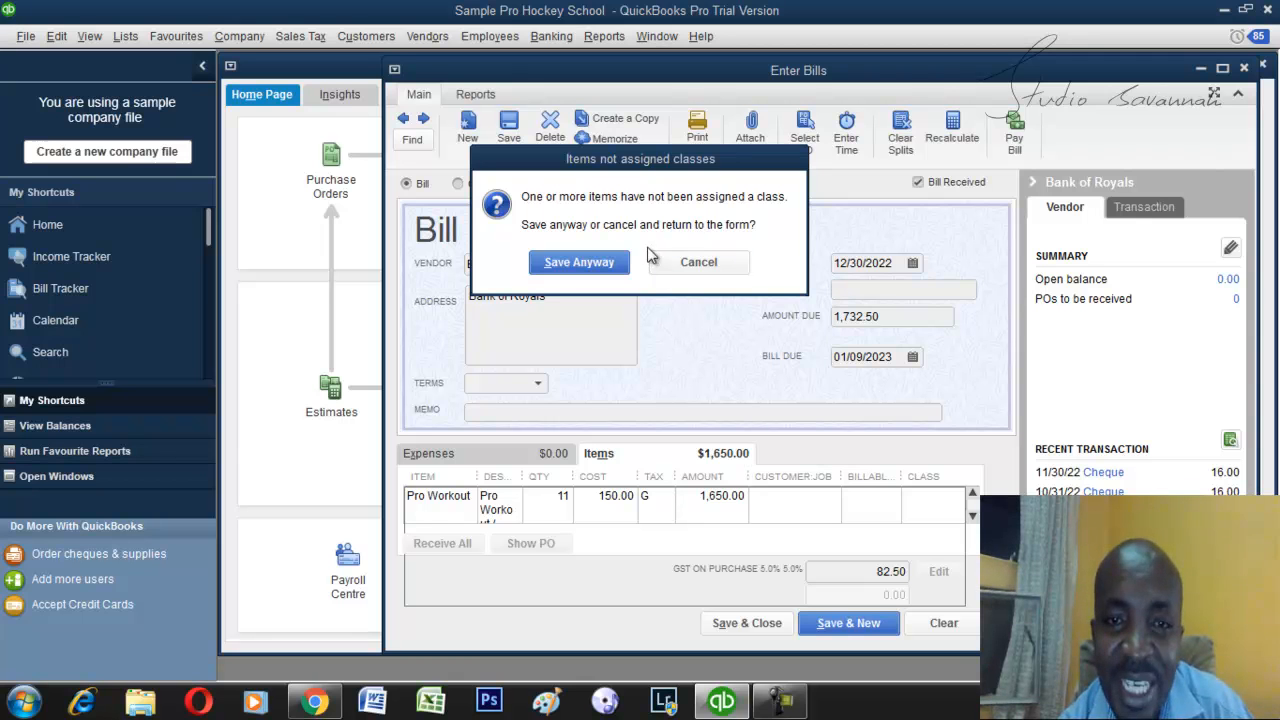
{"action": "left_click", "coordinate": [698, 262]}
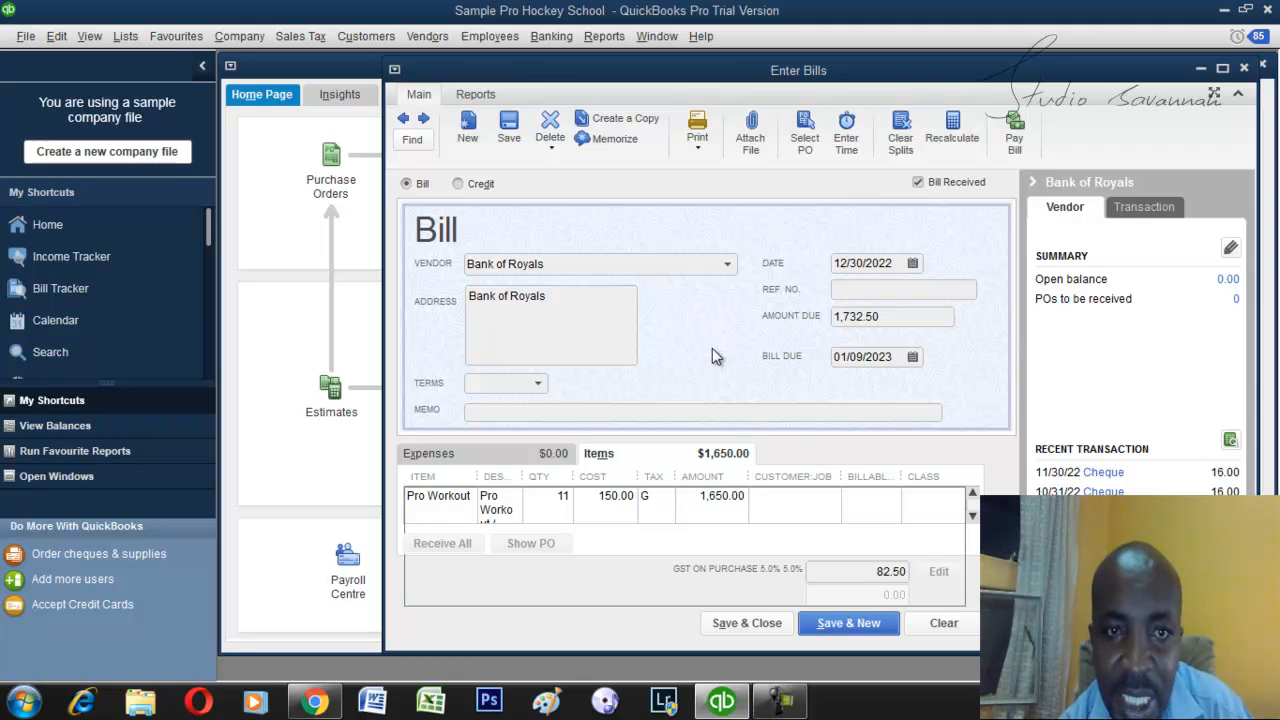
{"action": "left_click", "coordinate": [742, 624]}
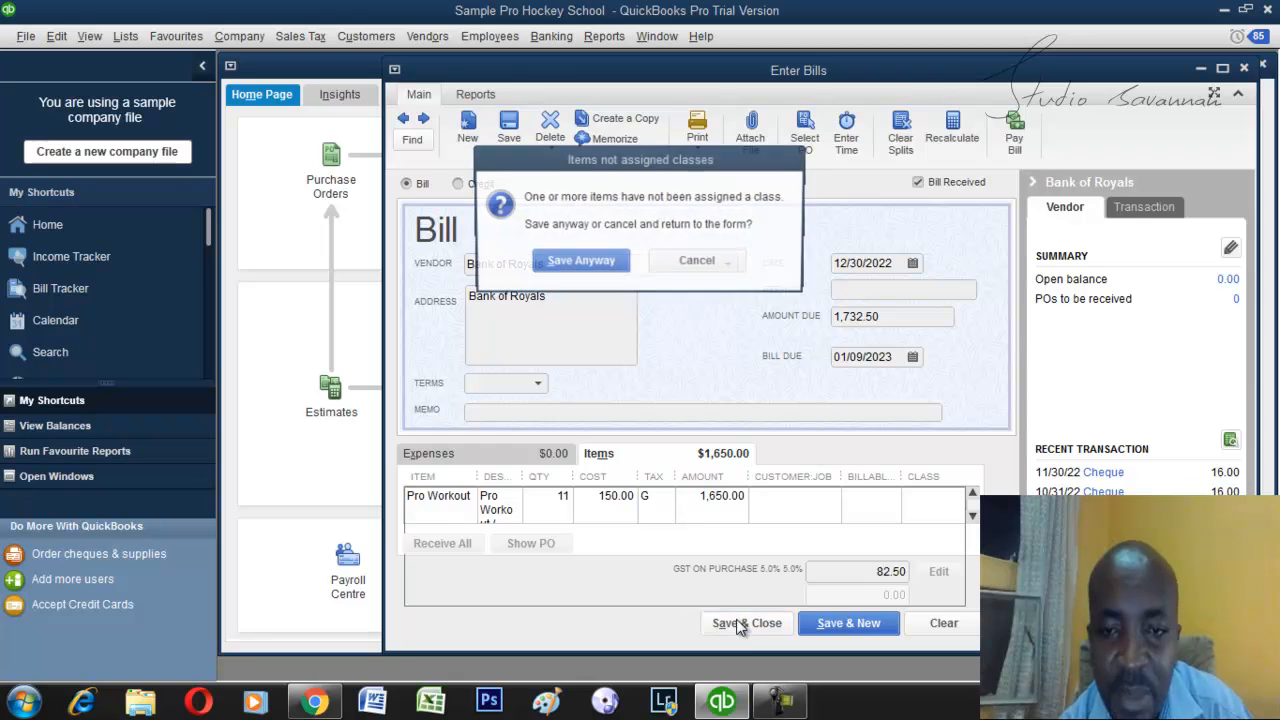
{"action": "left_click", "coordinate": [598, 264]}
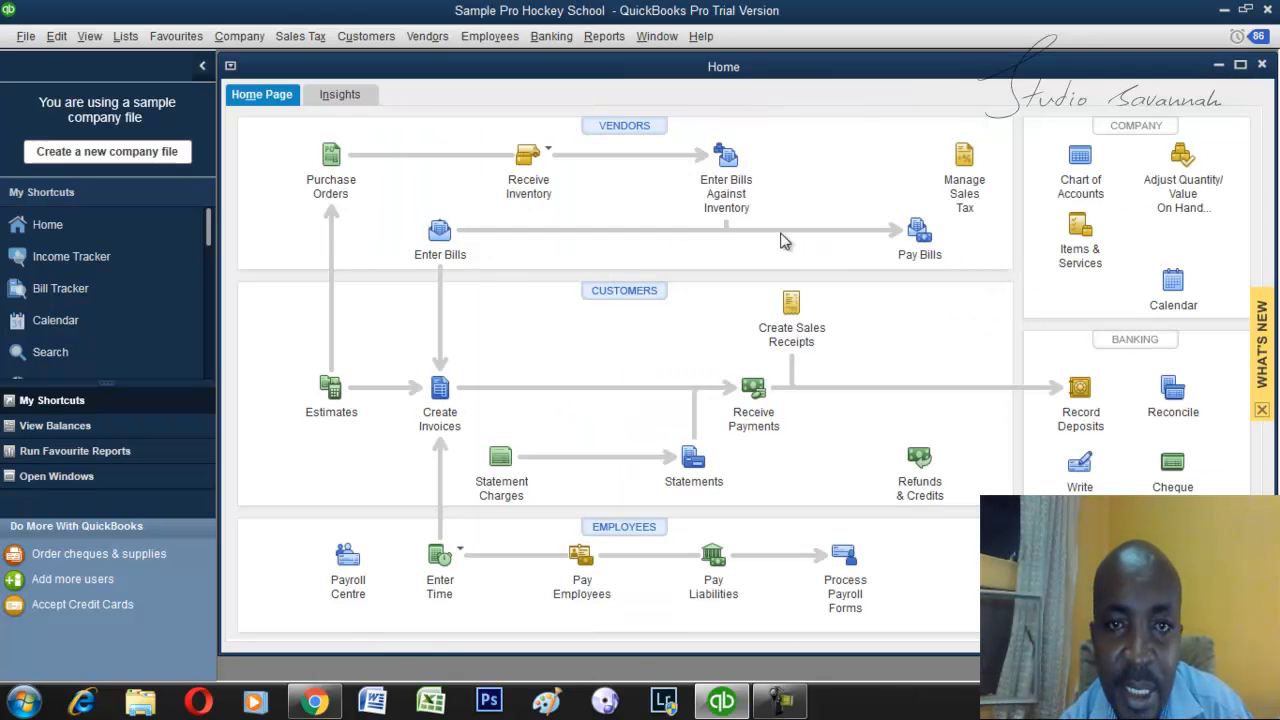
Pay the Bank of Royals bill due 01/09/2023 in full by Cash from the Chequing account, and finish without paying more bills.
{"action": "left_click", "coordinate": [920, 240]}
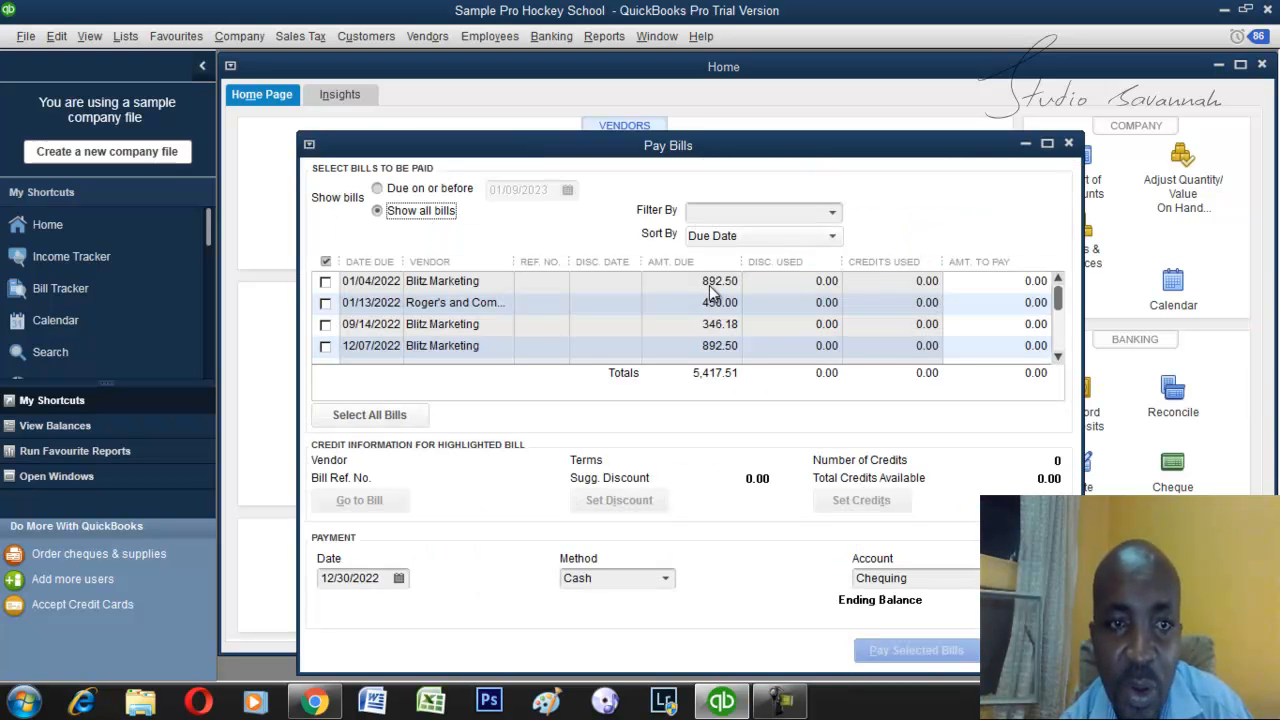
{"action": "left_click", "coordinate": [1058, 358]}
{"action": "left_click", "coordinate": [1058, 358]}
{"action": "left_click", "coordinate": [1058, 358]}
{"action": "left_click", "coordinate": [1058, 358]}
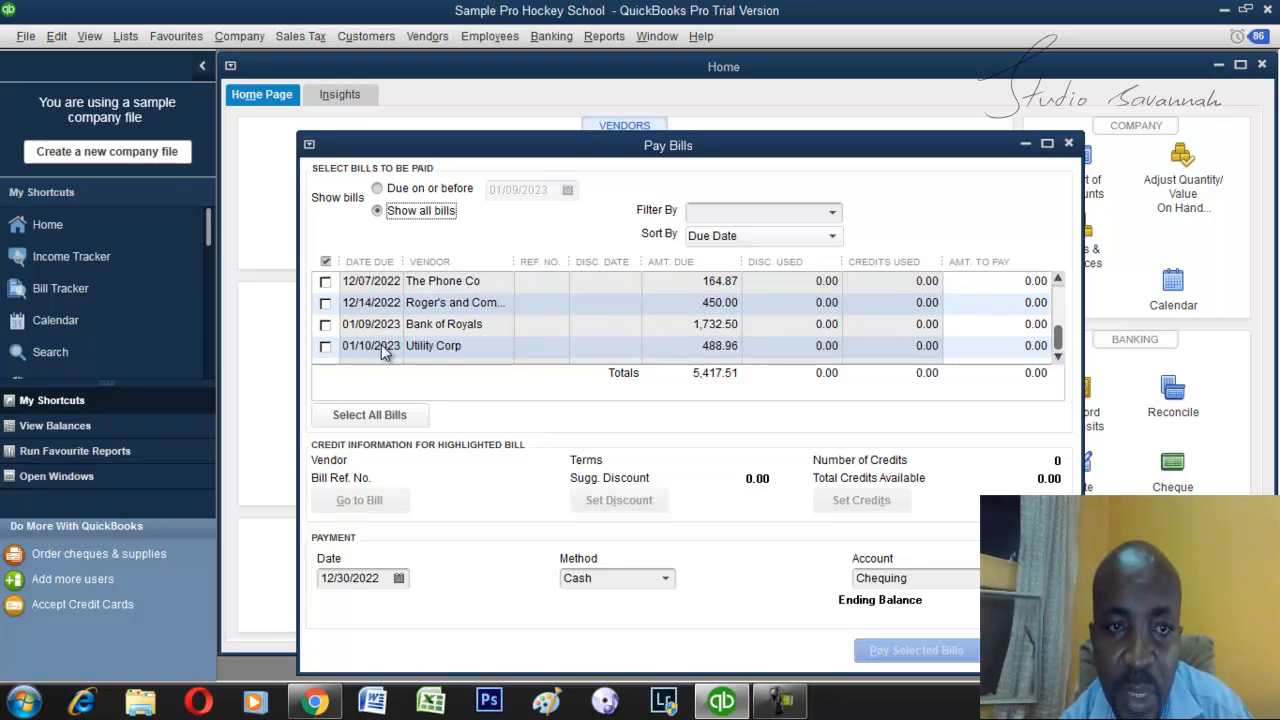
{"action": "left_click", "coordinate": [325, 324]}
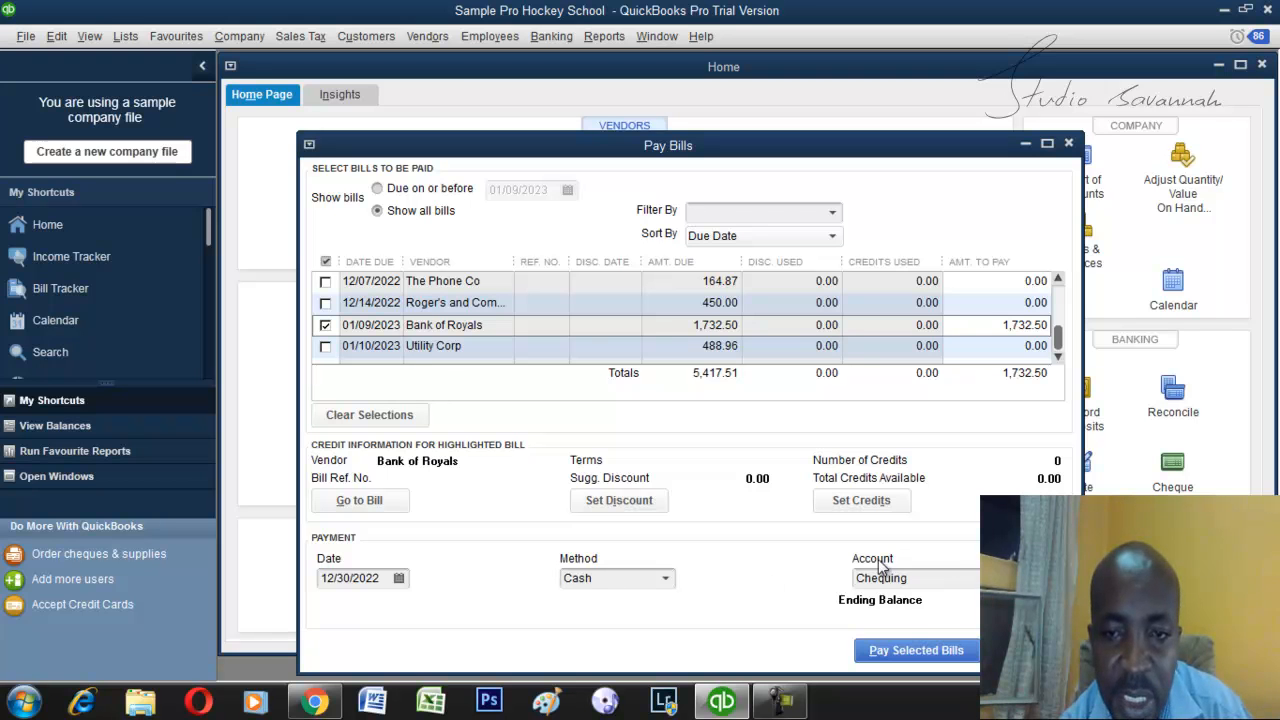
{"action": "left_click", "coordinate": [905, 650]}
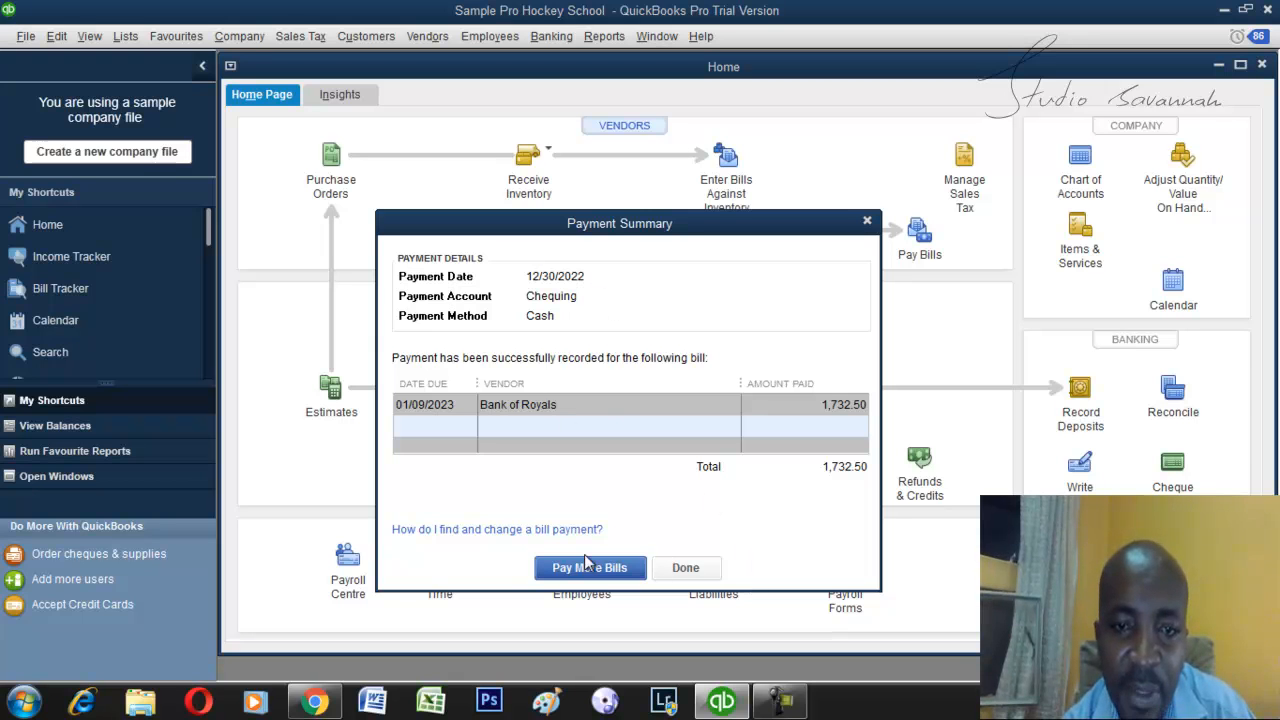
{"action": "left_click", "coordinate": [686, 568]}
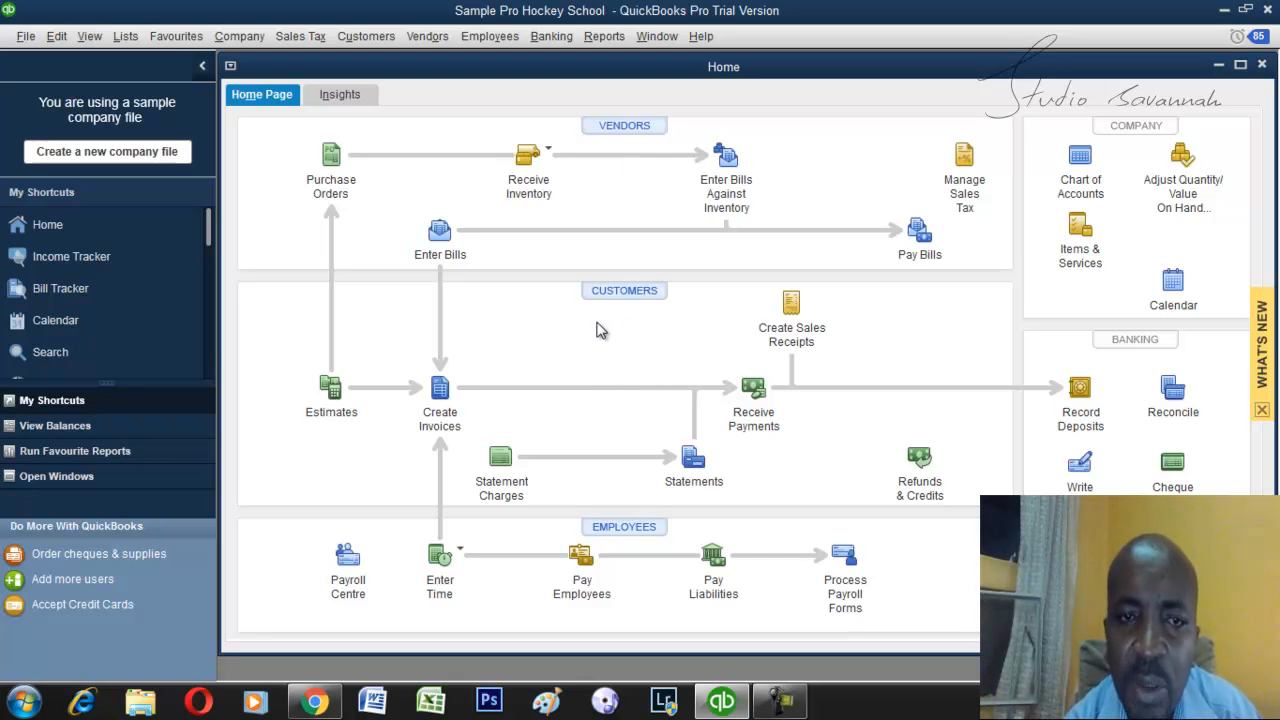
{"action": "left_click", "coordinate": [780, 700]}
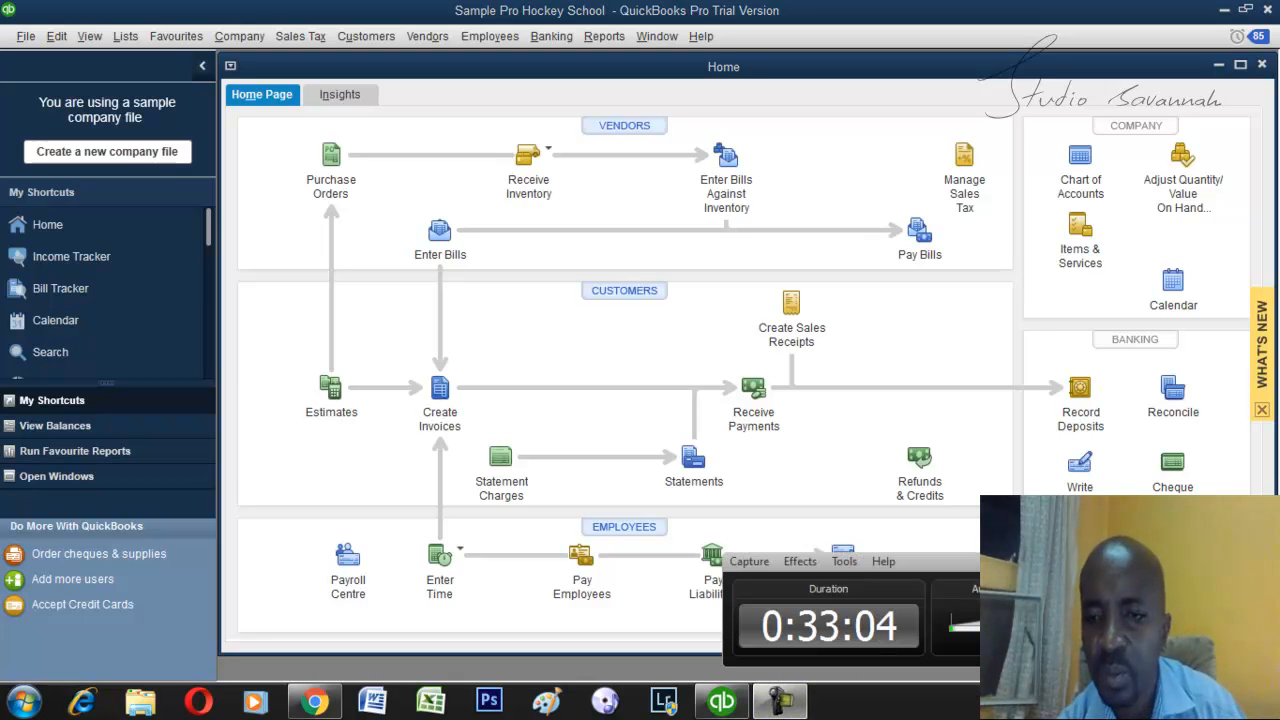